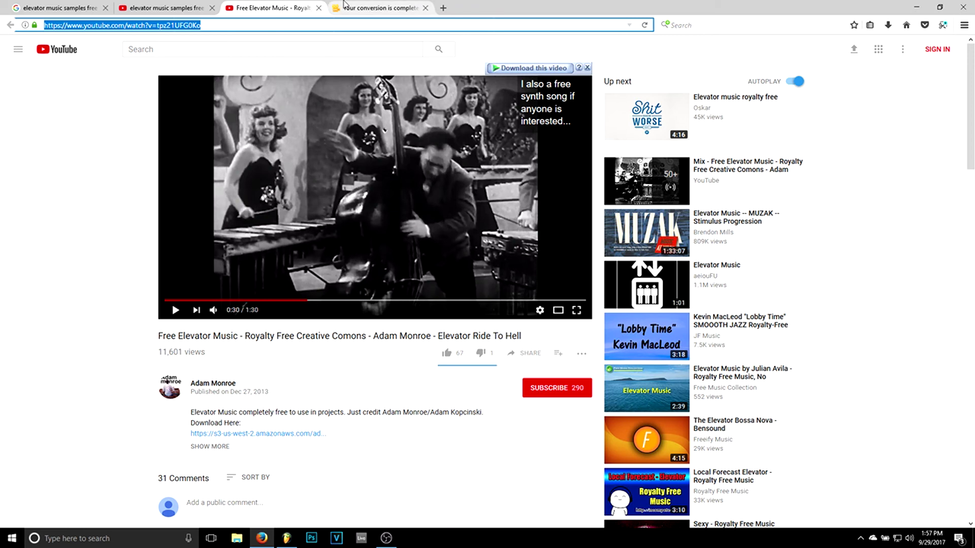
Check the converted MP3's page in the browser and locate the two downloaded MP3 files on the desktop.
click(378, 7)
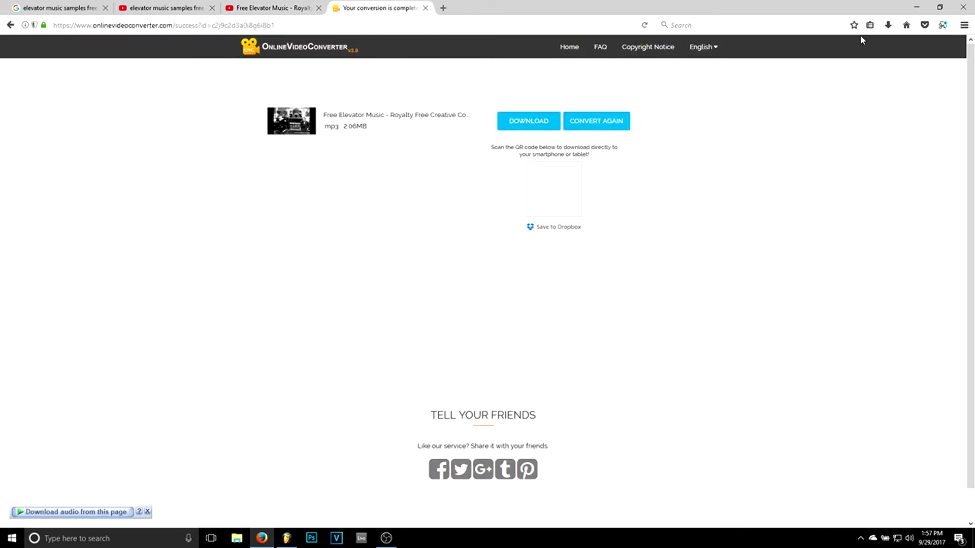
click(916, 7)
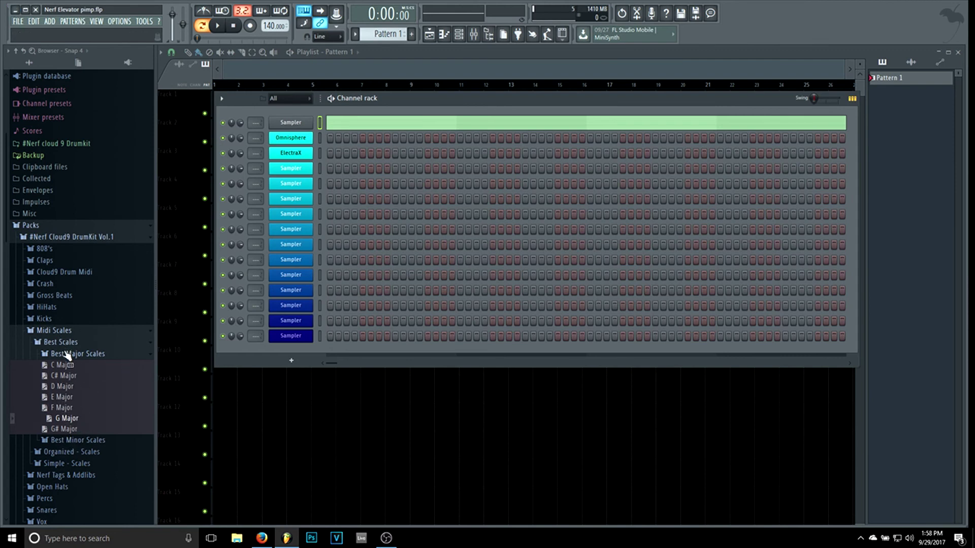
click(16, 10)
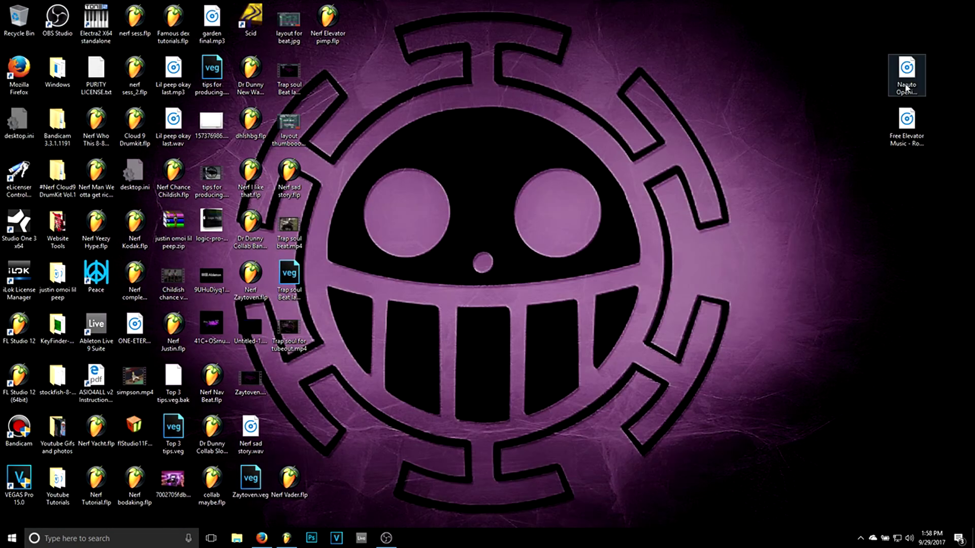
click(906, 122)
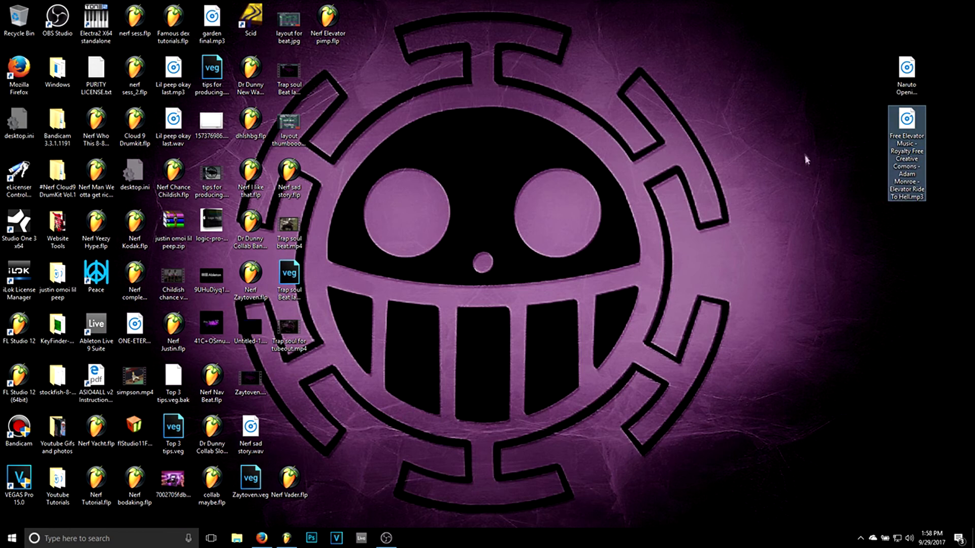
click(907, 74)
mouse_move(271, 539)
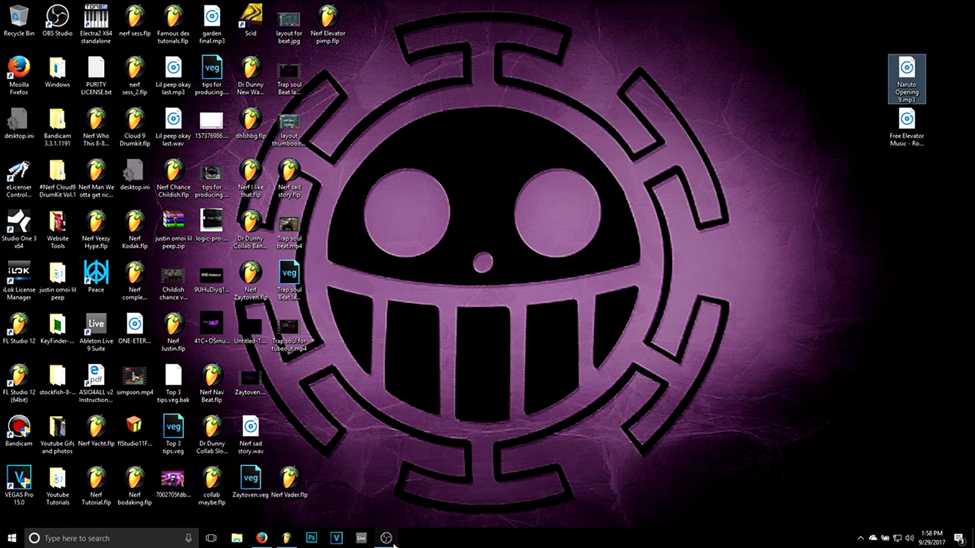
mouse_move(393, 545)
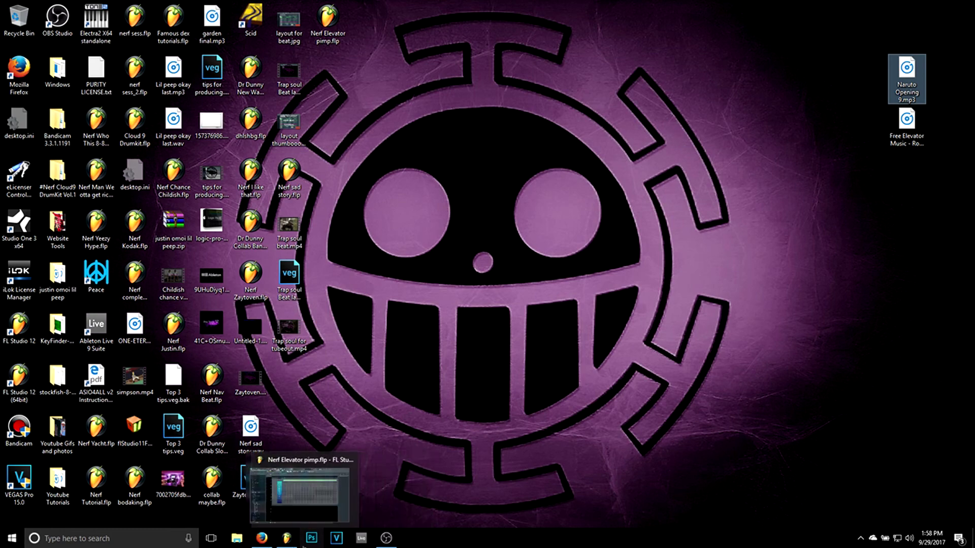
Switch to FL Studio and place the Free Elevator Music MP3 from the desktop on playlist Track 1 at bar 1.
click(288, 539)
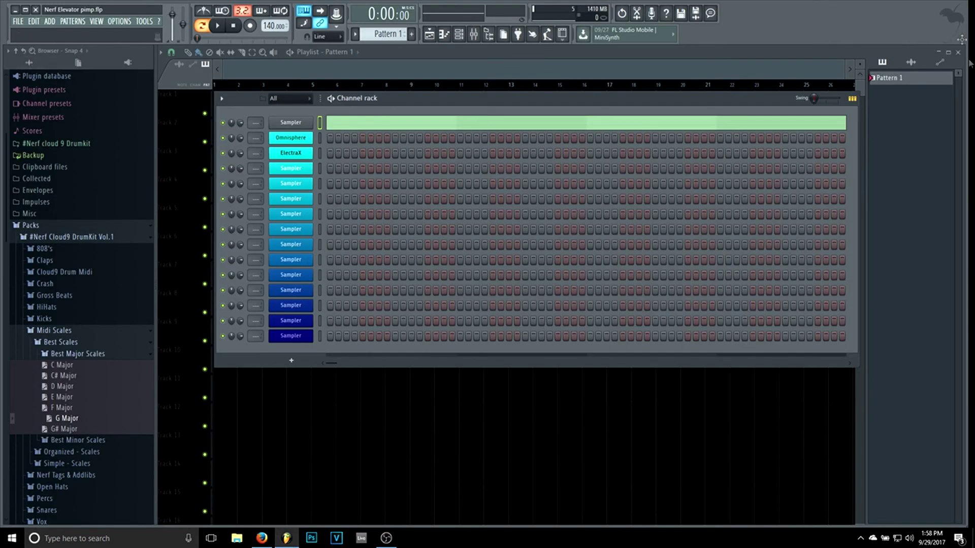
mouse_move(965, 101)
mouse_down()
mouse_move(855, 96)
mouse_move(970, 91)
mouse_move(960, 90)
mouse_up()
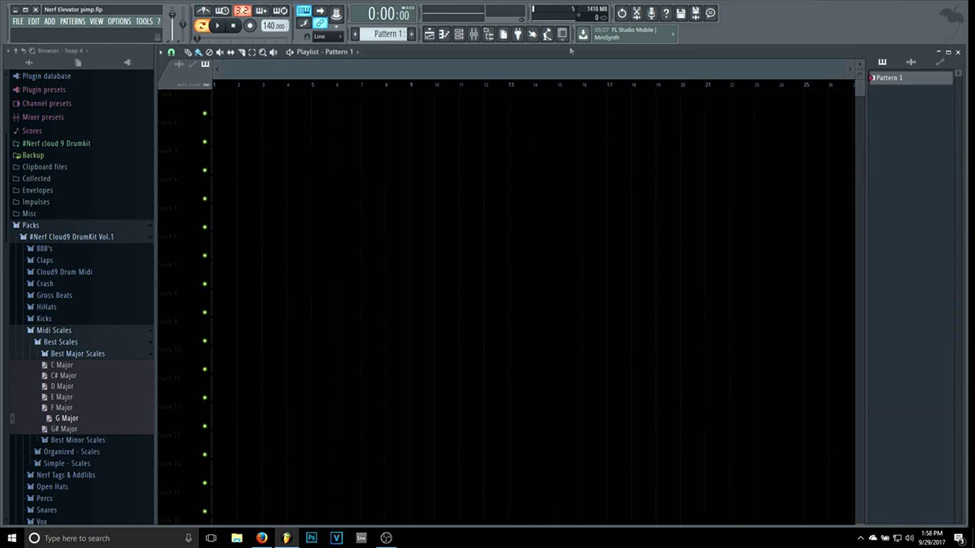
drag(947, 72, 862, 77)
click(913, 123)
drag(903, 127, 229, 82)
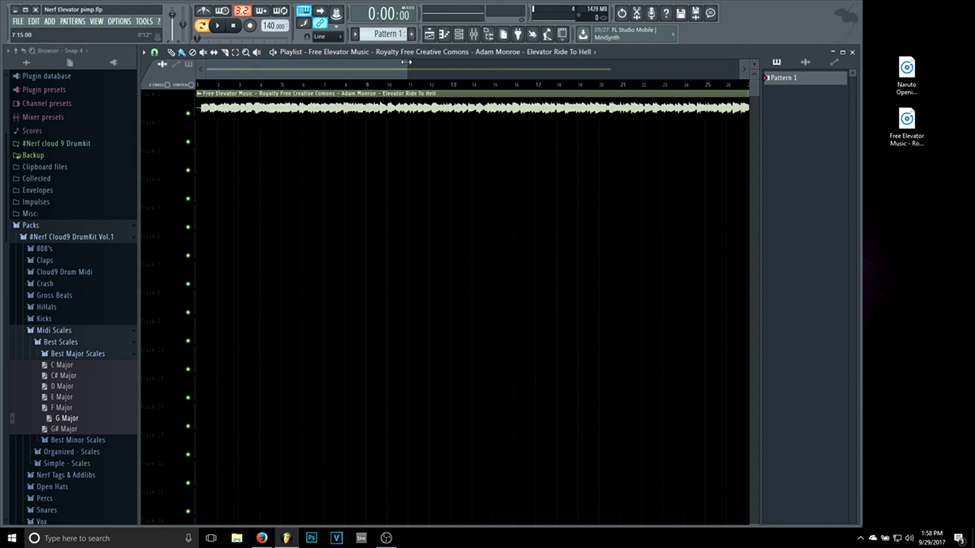
drag(394, 61, 548, 61)
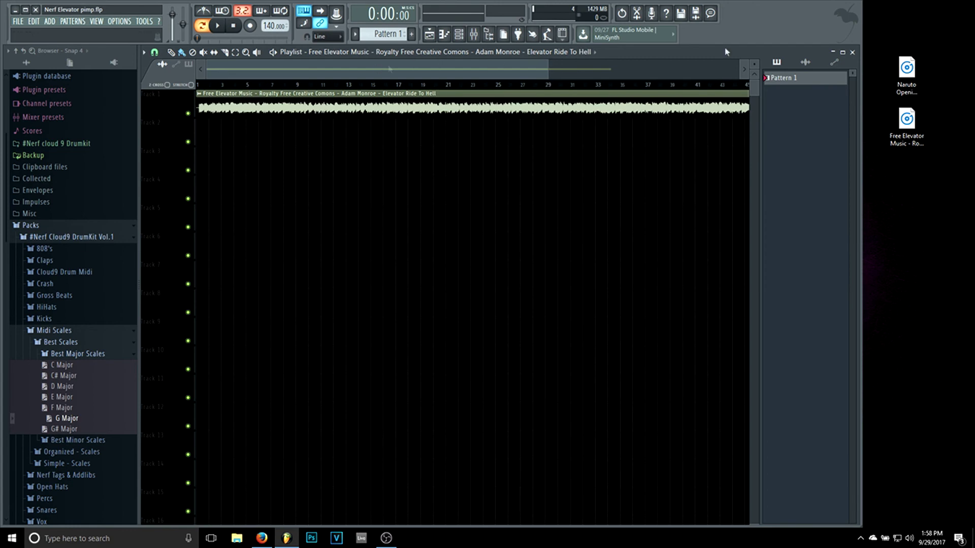
click(25, 9)
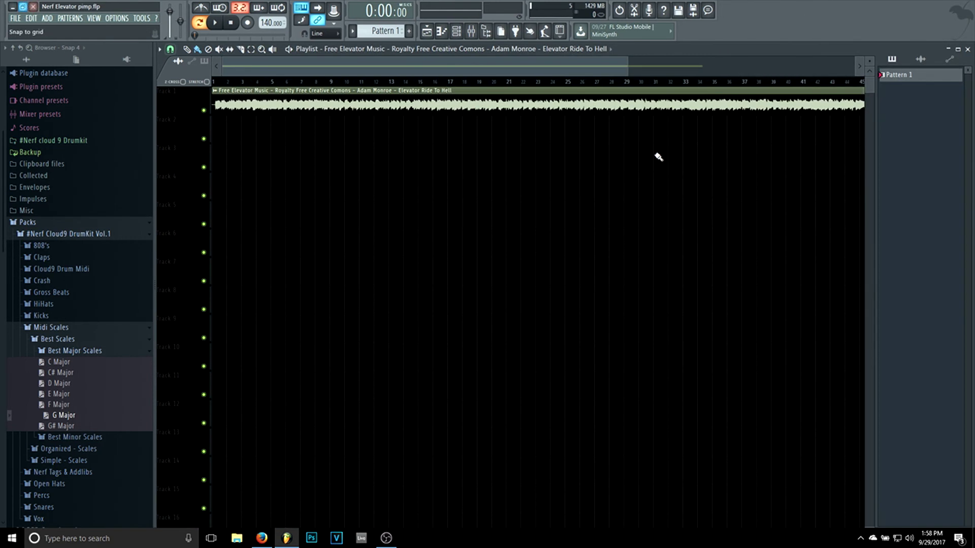
Open the elevator music clip for editing in Edison and play it.
double_click(424, 104)
right_click(317, 345)
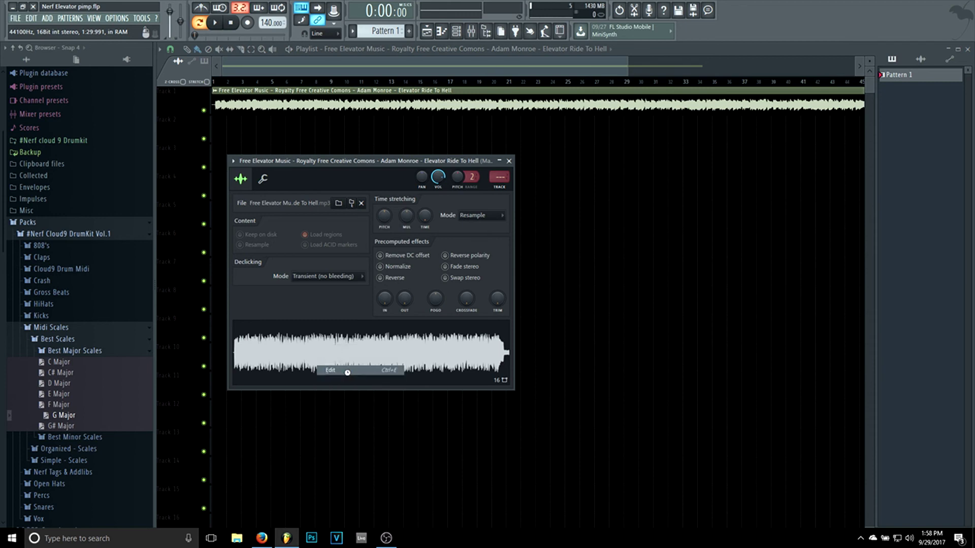
click(335, 370)
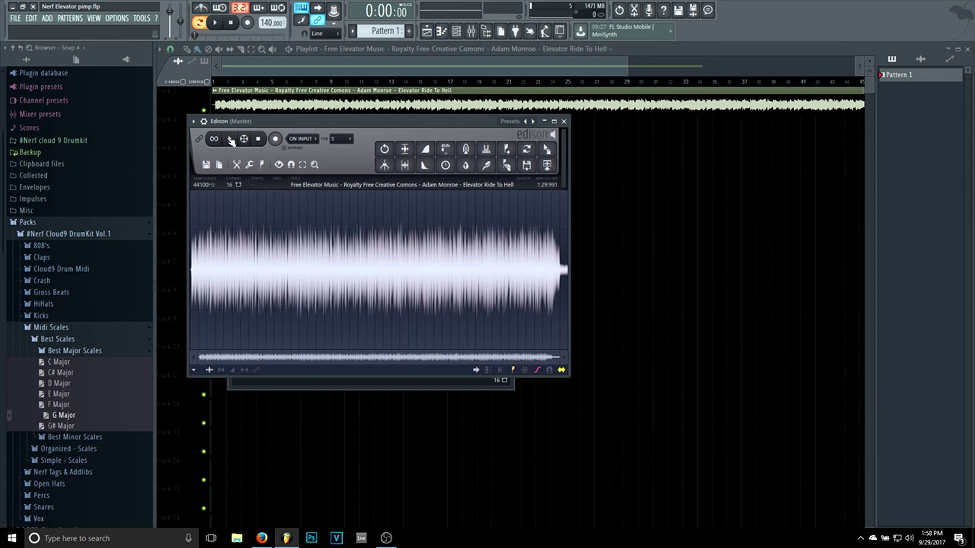
drag(557, 357, 400, 357)
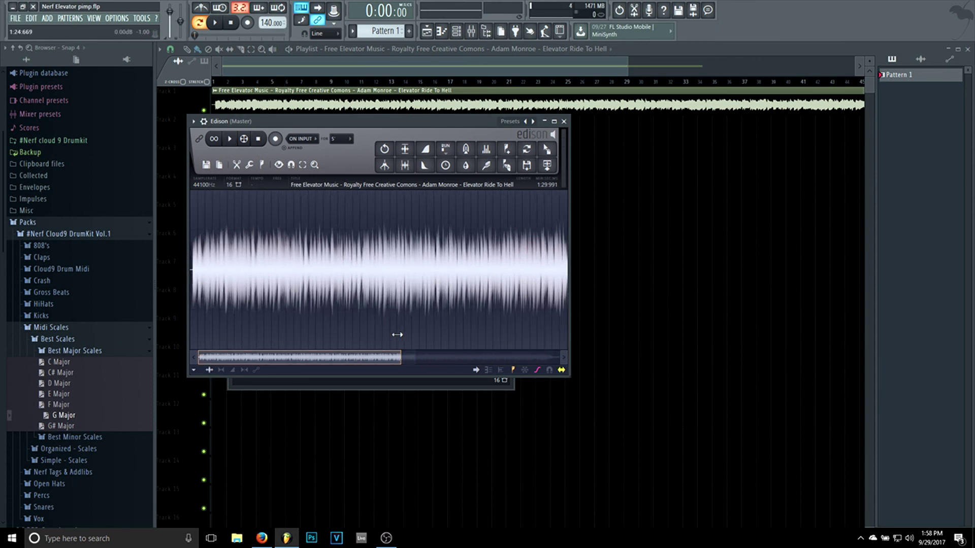
click(231, 145)
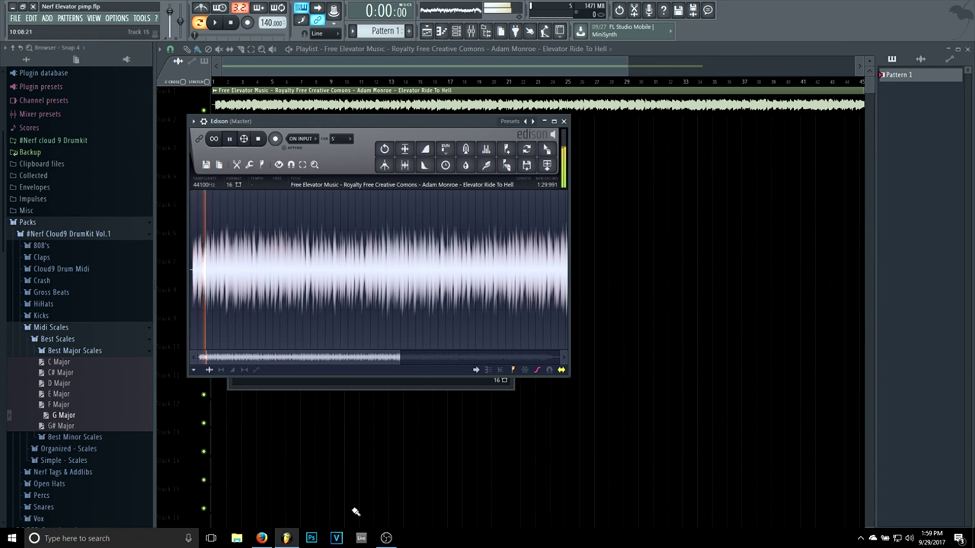
Reopen the elevator music clip in Edison from its channel settings and stop the playback.
double_click(318, 98)
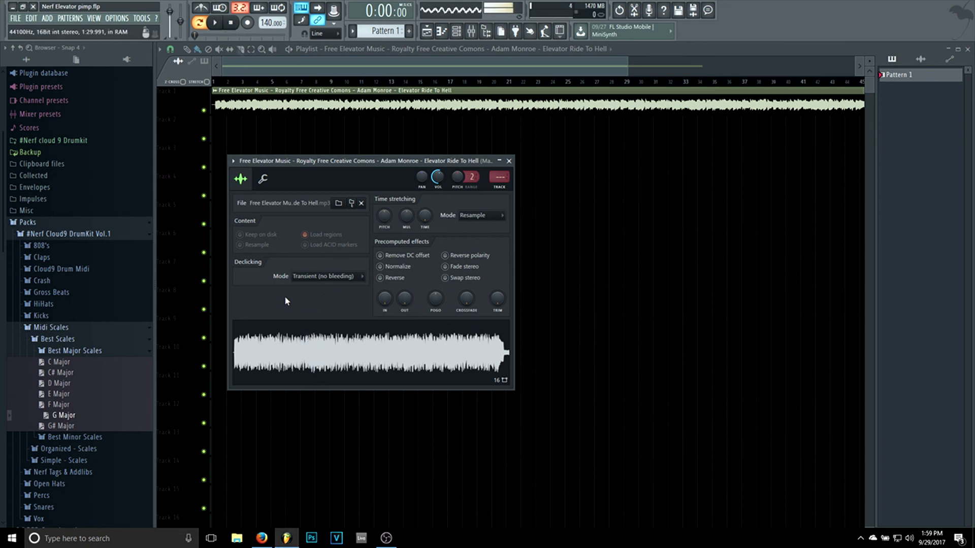
right_click(337, 344)
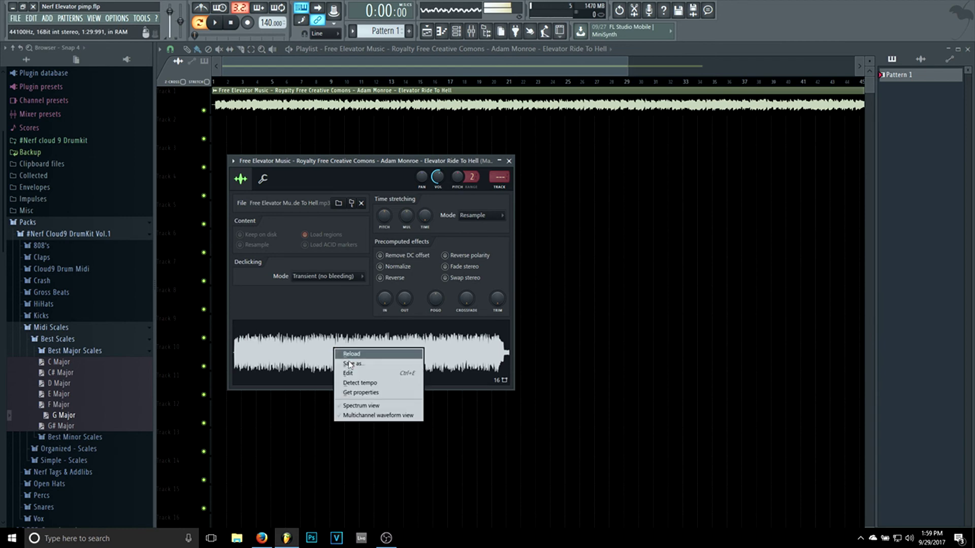
click(353, 372)
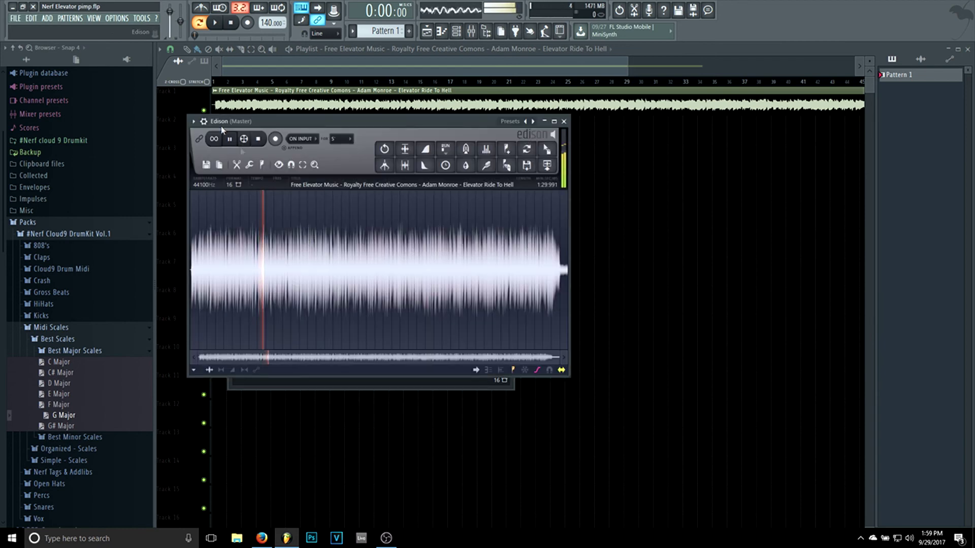
click(259, 139)
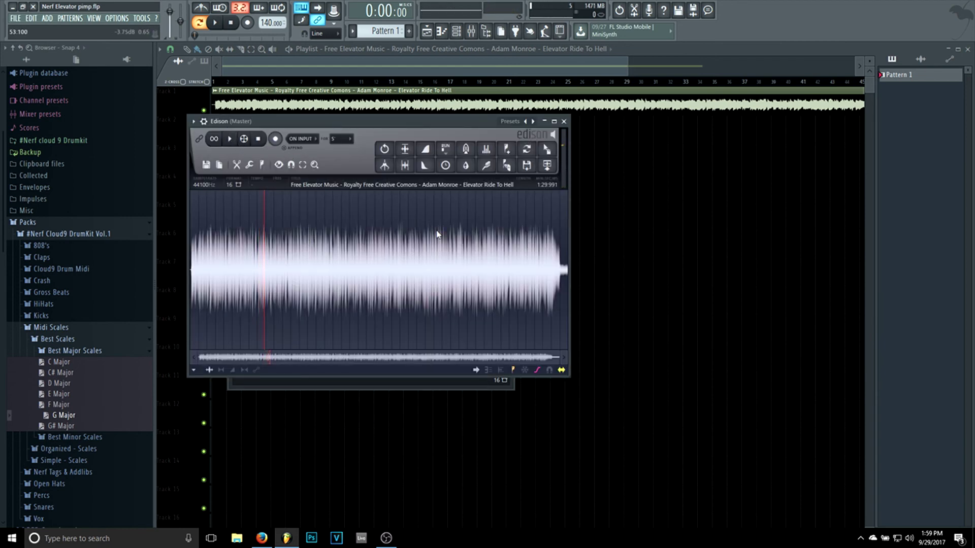
Switch to OBS, set the Desktop Audio level to -26.6 dB, and resume the sample's playback in Edison.
drag(551, 147, 560, 159)
click(395, 538)
drag(664, 416, 622, 417)
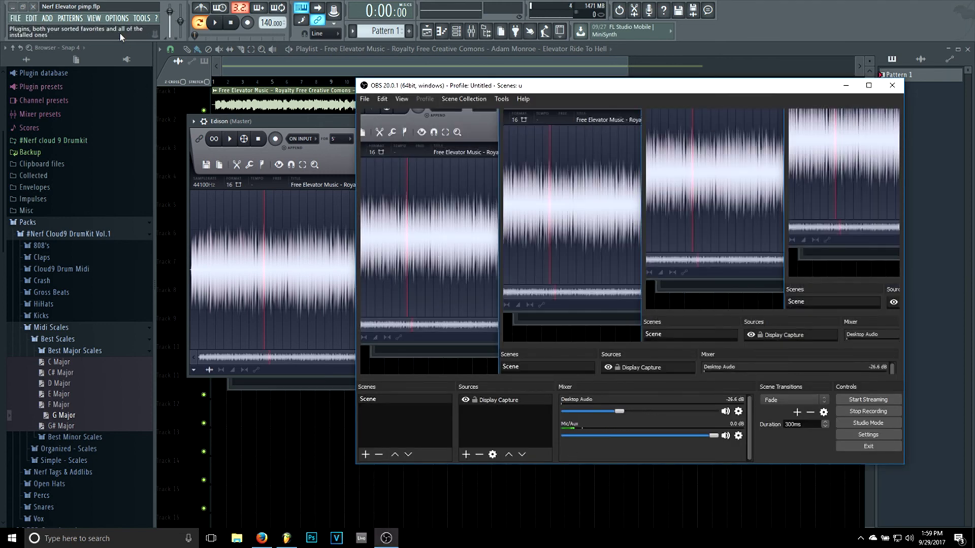
click(215, 23)
click(230, 23)
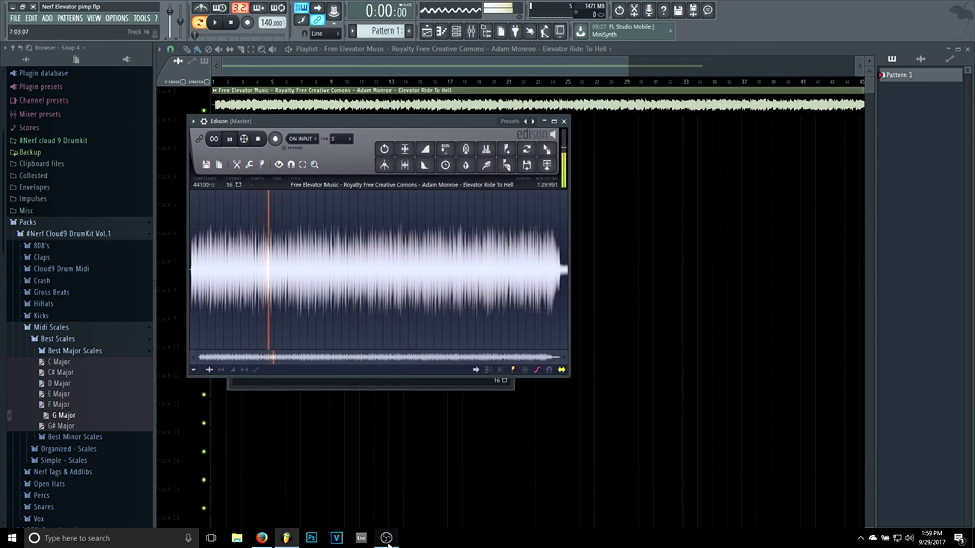
click(388, 542)
click(392, 543)
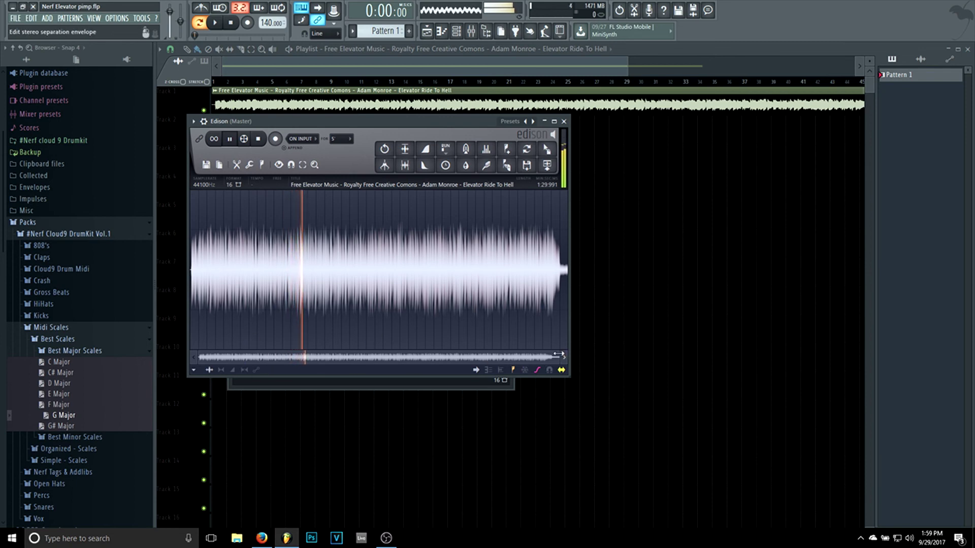
Restart the elevator sample in Edison and listen to it from the beginning.
drag(559, 355, 355, 362)
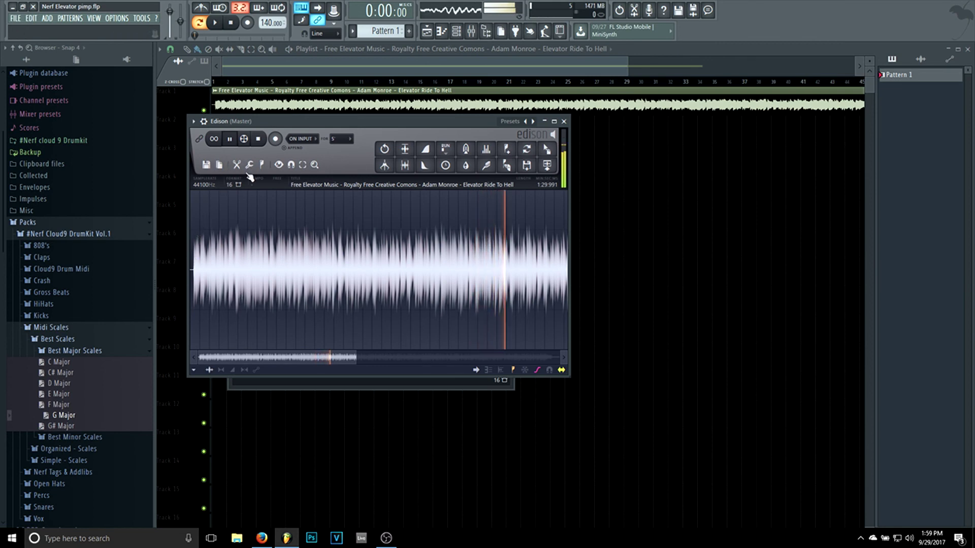
drag(294, 360, 334, 360)
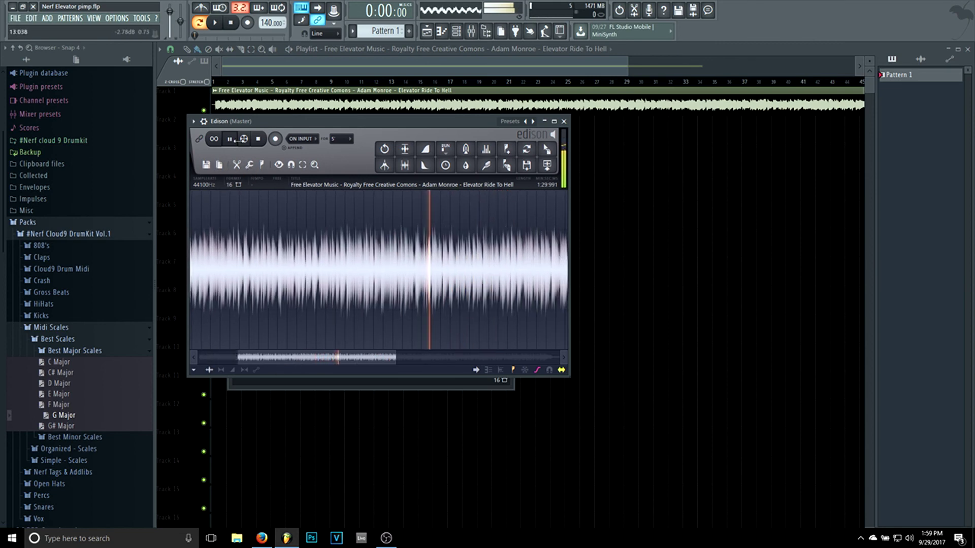
click(258, 140)
click(231, 141)
drag(356, 358, 335, 361)
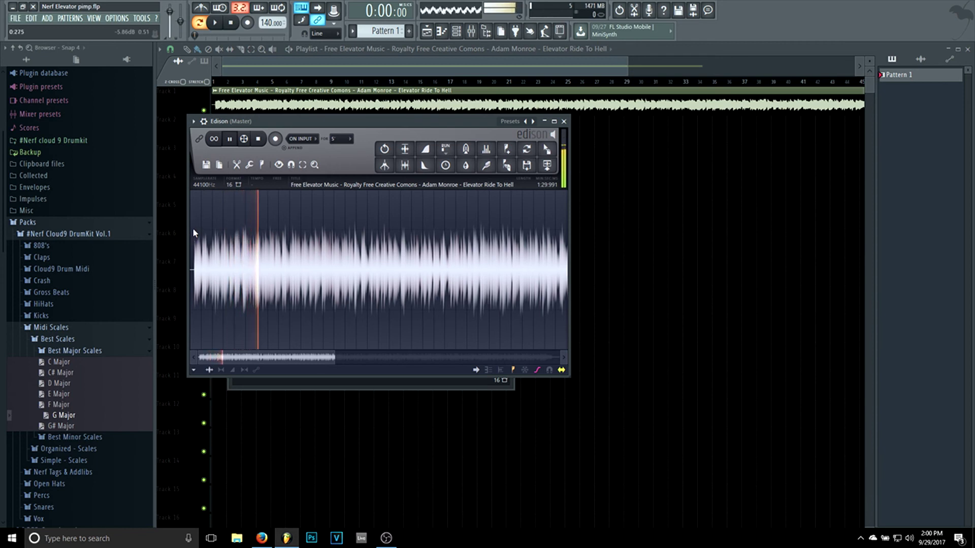
Select the sample's opening section from 0.275 to 18.897 seconds and play the selection.
key(space)
drag(195, 227, 399, 219)
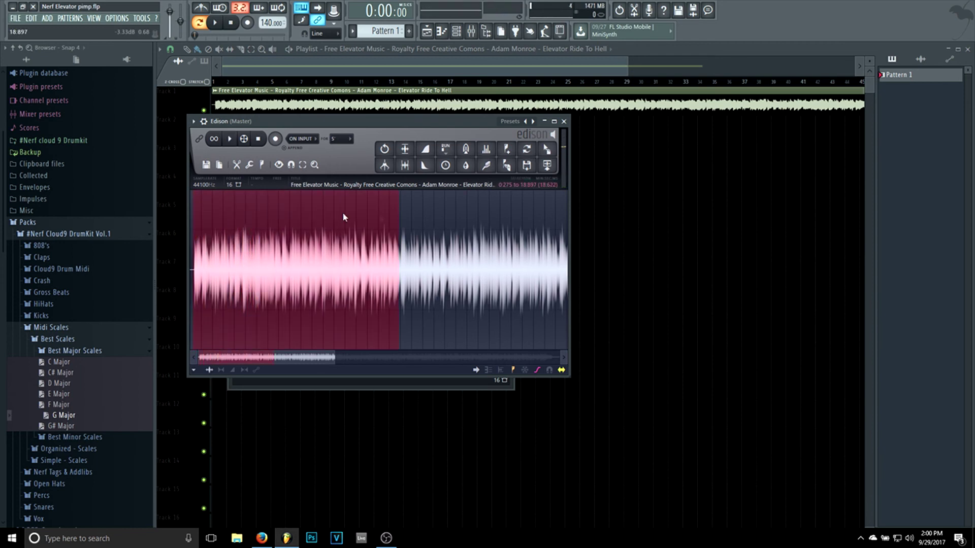
key(space)
Move the start of the selection to 0.381 seconds, where the music begins.
scroll(294, 297, up, 3)
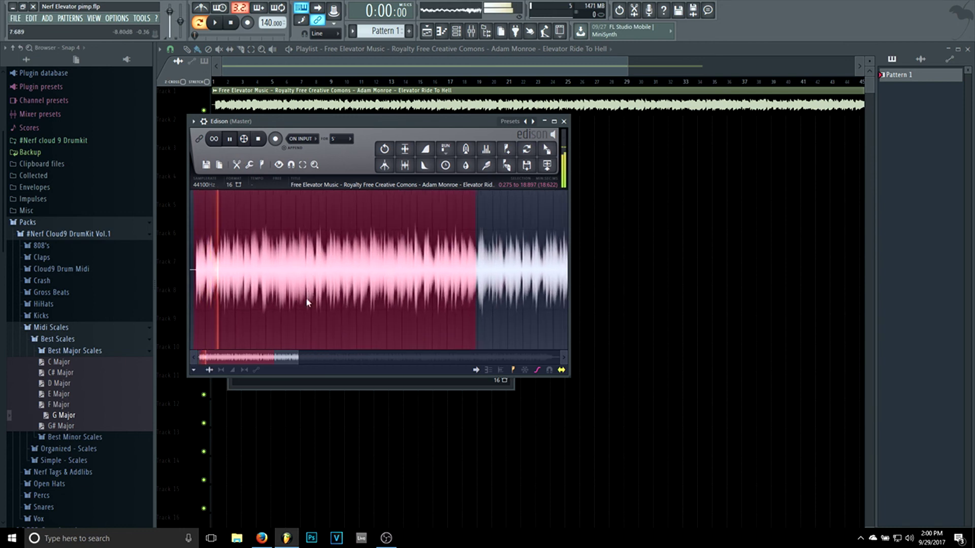
scroll(295, 296, up, 1)
drag(228, 358, 217, 359)
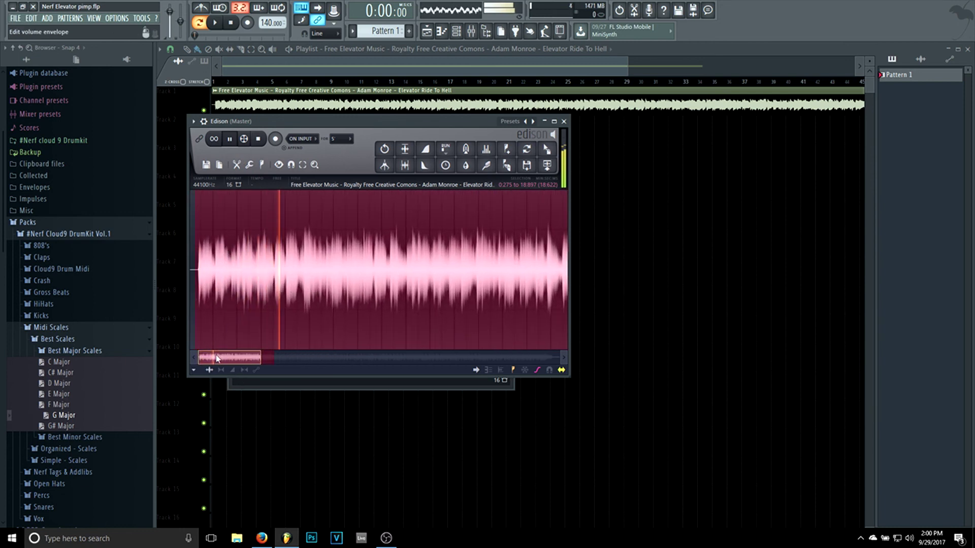
scroll(208, 254, up, 2)
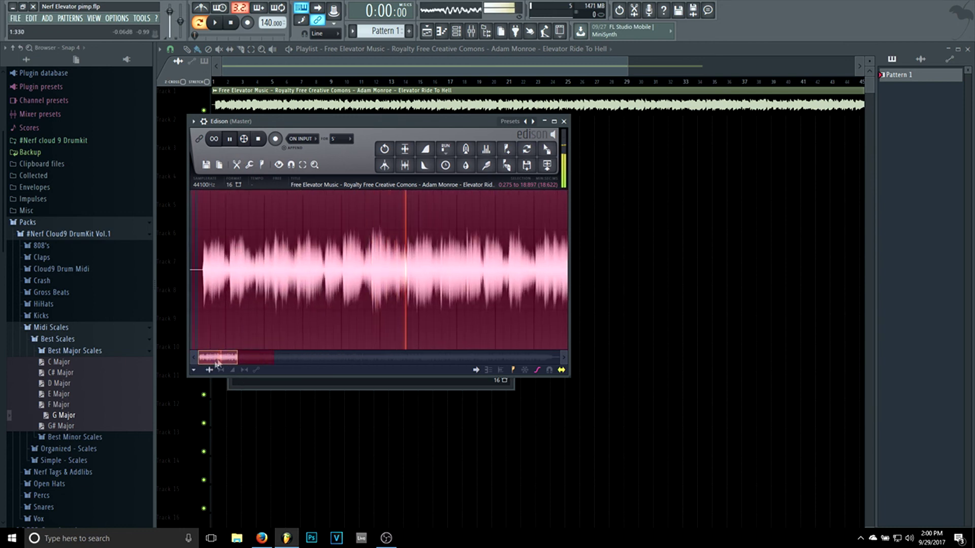
drag(201, 221, 204, 220)
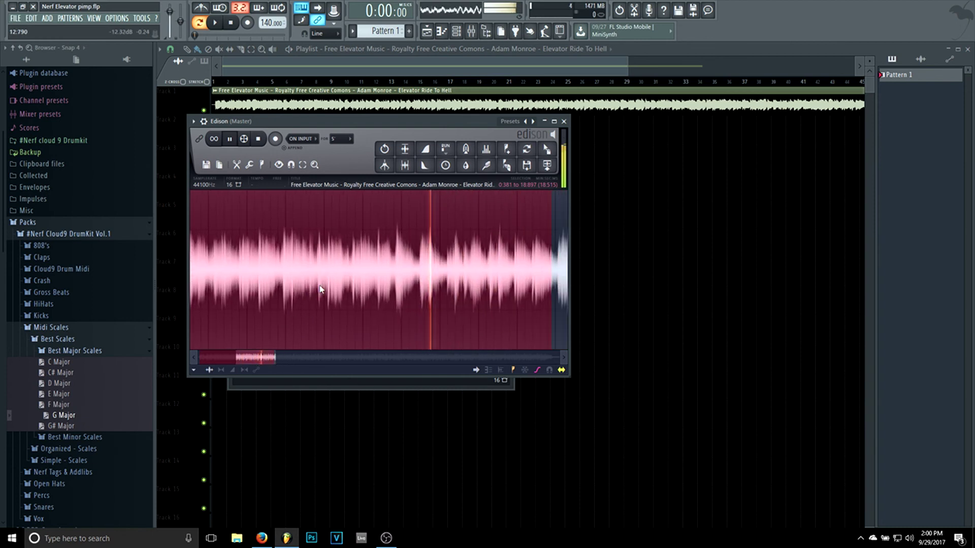
Listen to the selected loop and shorten the selection's end to 14.806 seconds.
scroll(323, 312, down, 5)
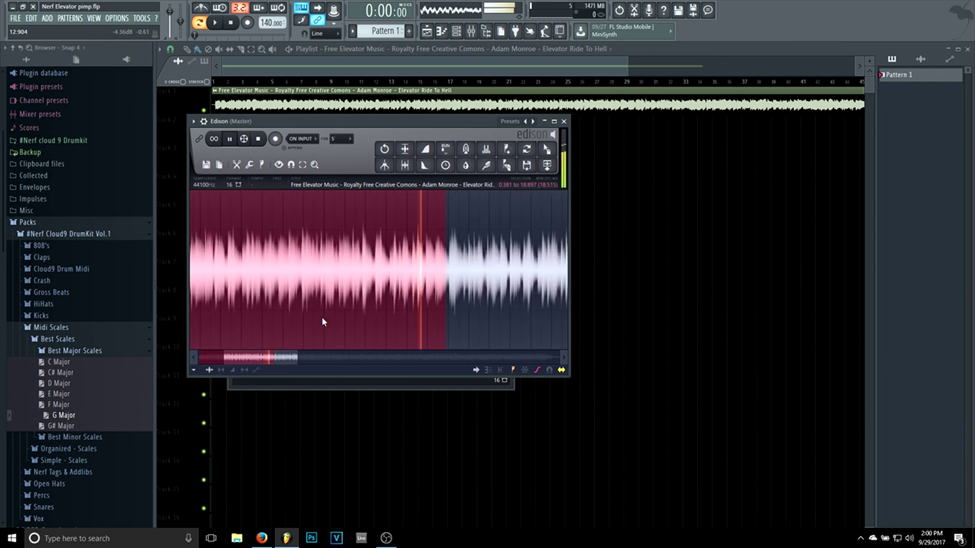
scroll(359, 209, down, 2)
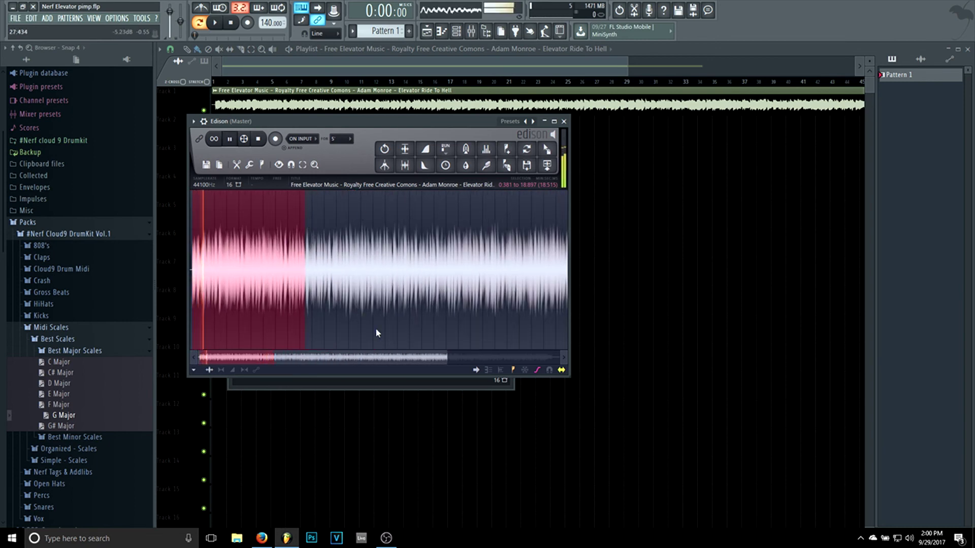
scroll(405, 305, up, 4)
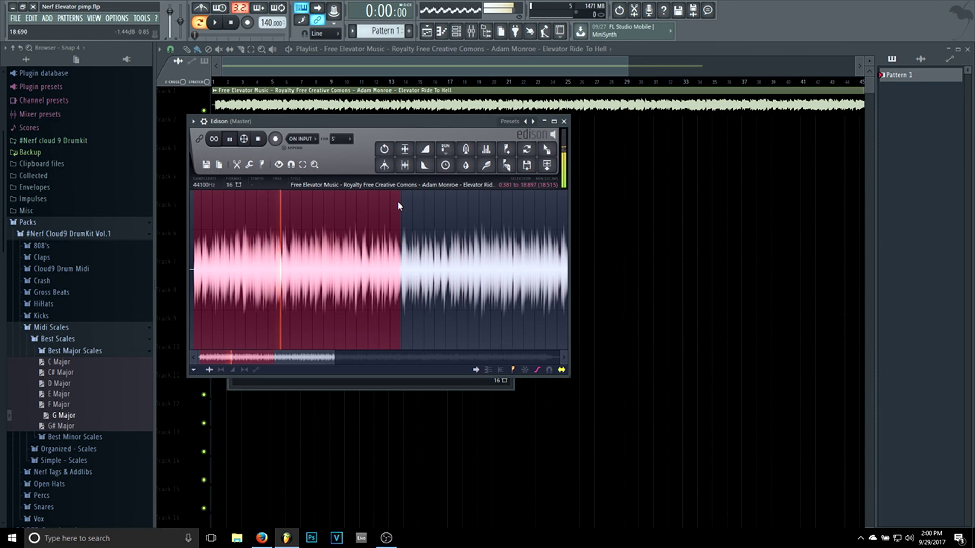
drag(399, 206, 362, 214)
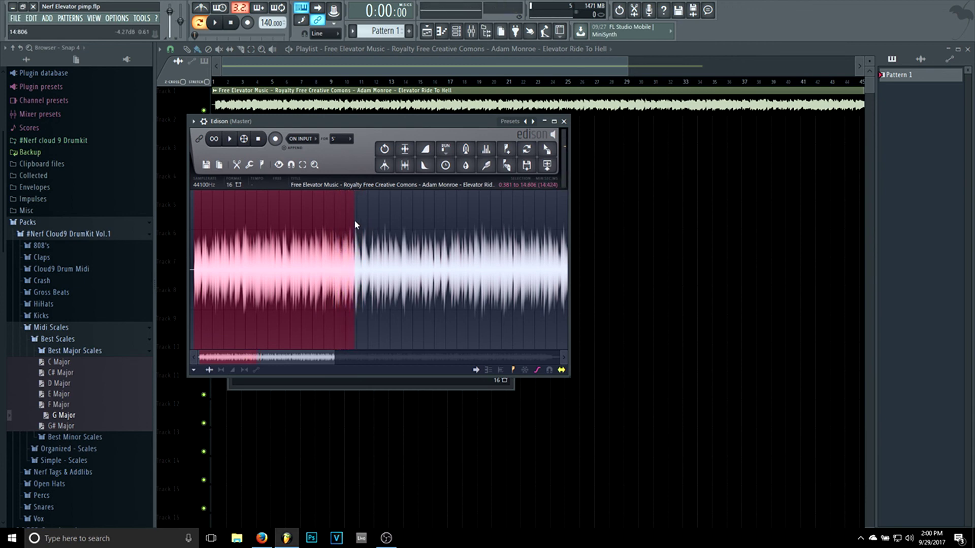
scroll(311, 360, up, 3)
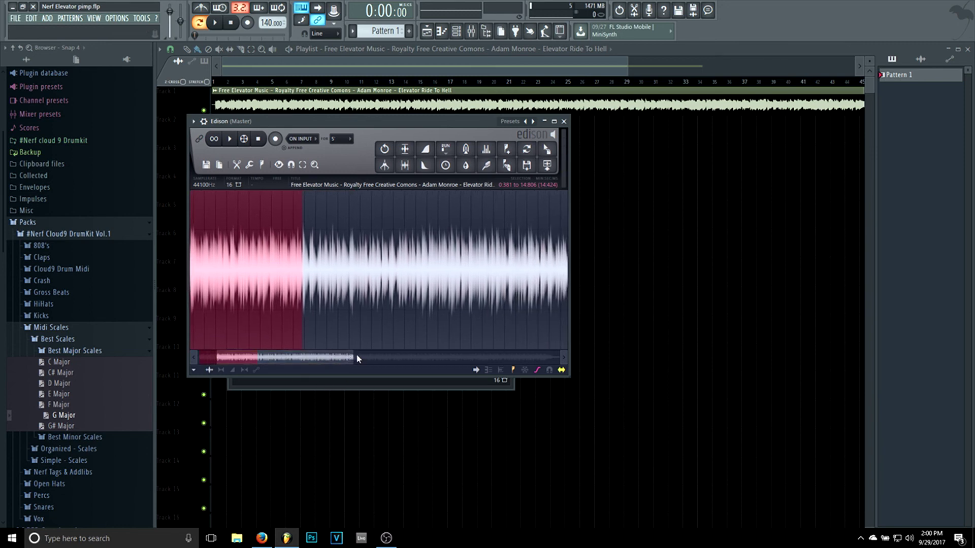
Play the selected loop and inspect the waveform around its end point.
scroll(312, 360, up, 2)
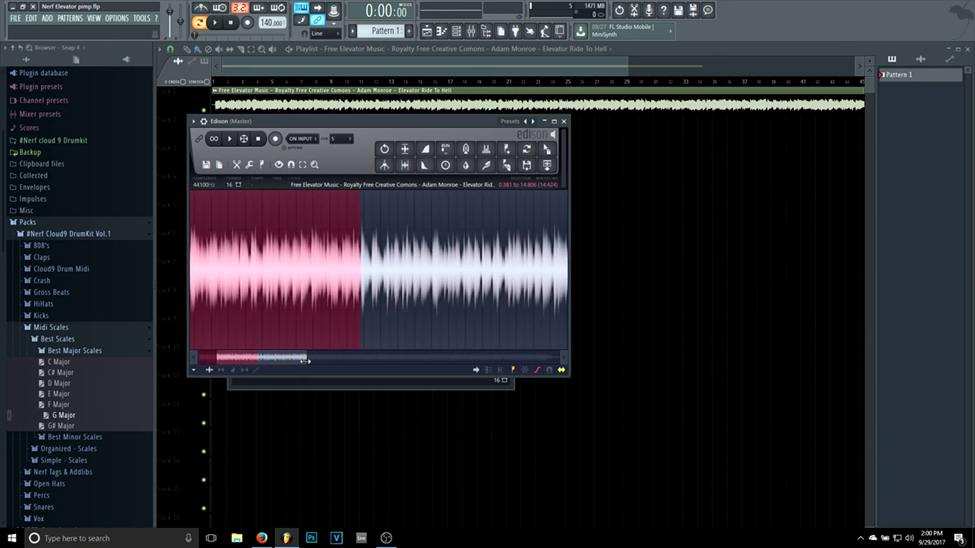
key(space)
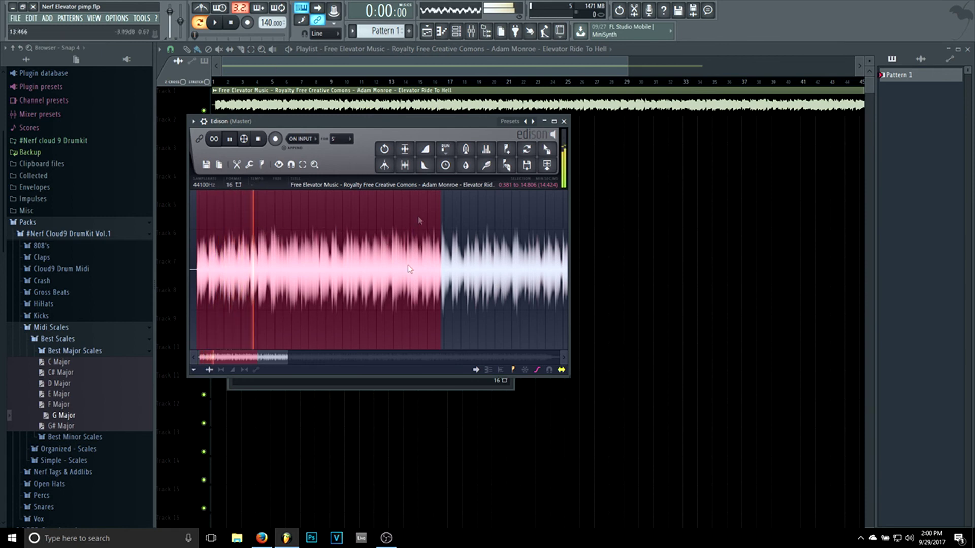
scroll(397, 278, up, 1)
scroll(398, 278, up, 1)
drag(229, 360, 241, 363)
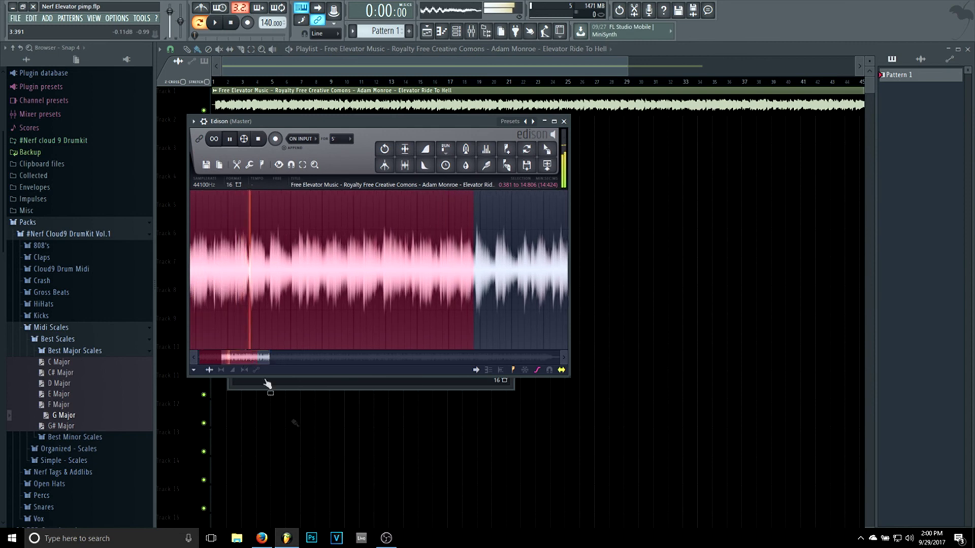
click(384, 541)
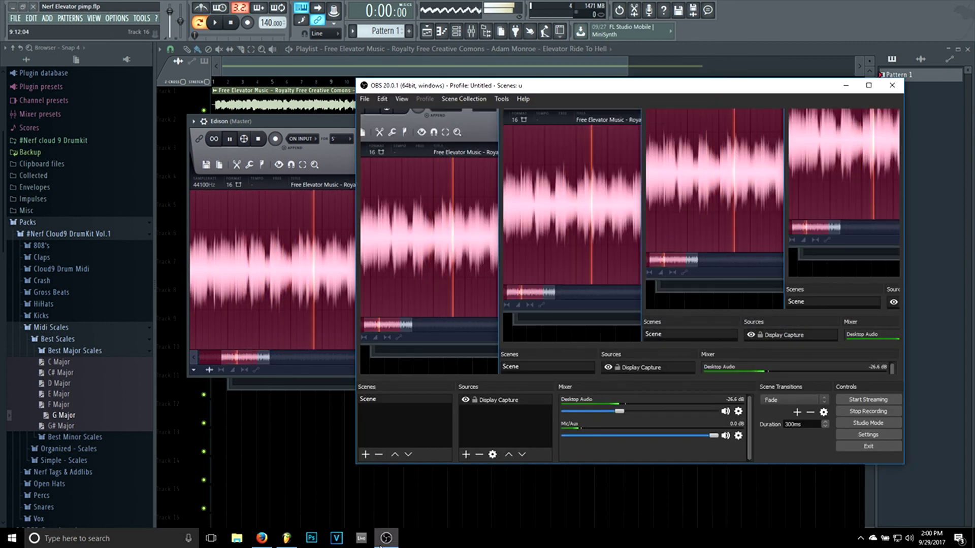
click(385, 540)
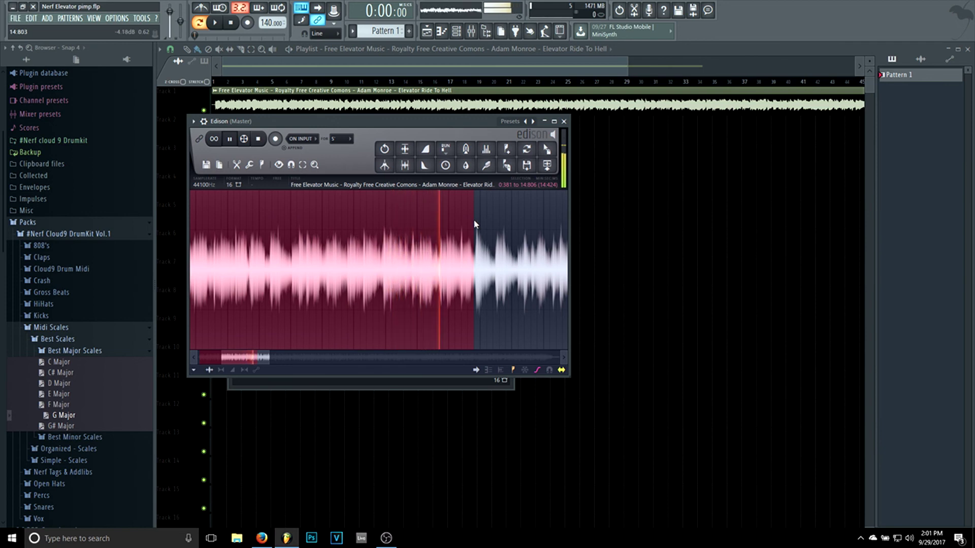
Turn on loop playback in Edison and play the selection repeatedly.
key(space)
key(space)
click(215, 140)
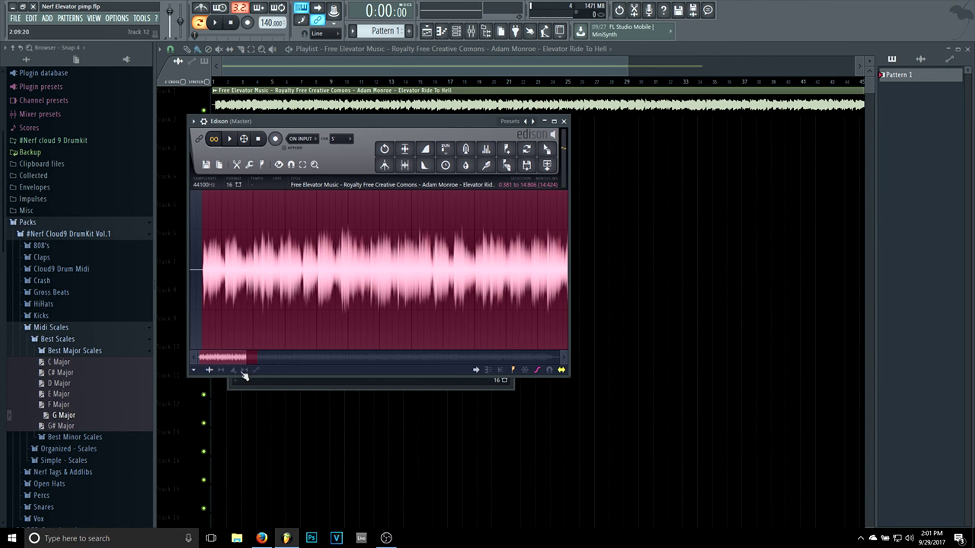
key(space)
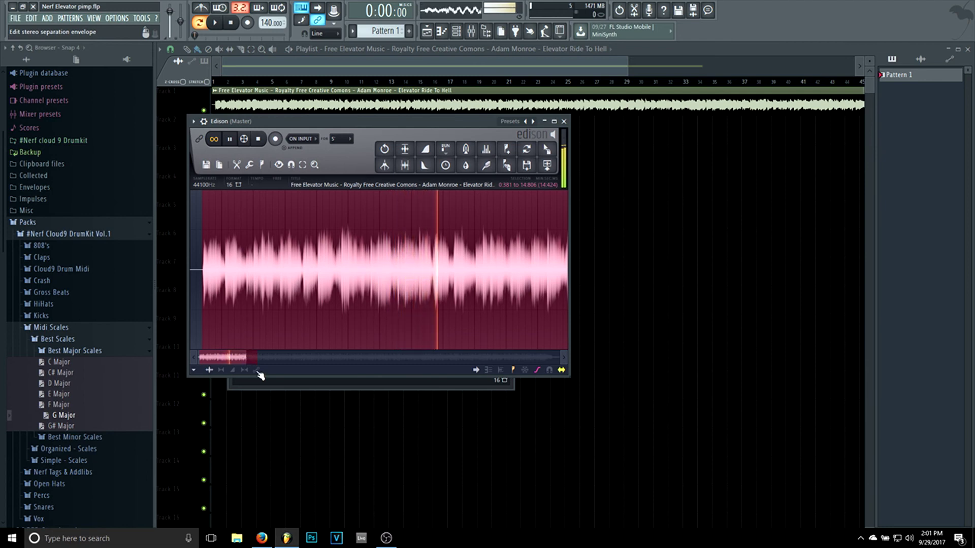
Shorten the selection's end to 14.773 seconds while checking how the loop repeats.
drag(249, 362, 297, 360)
scroll(361, 314, up, 5)
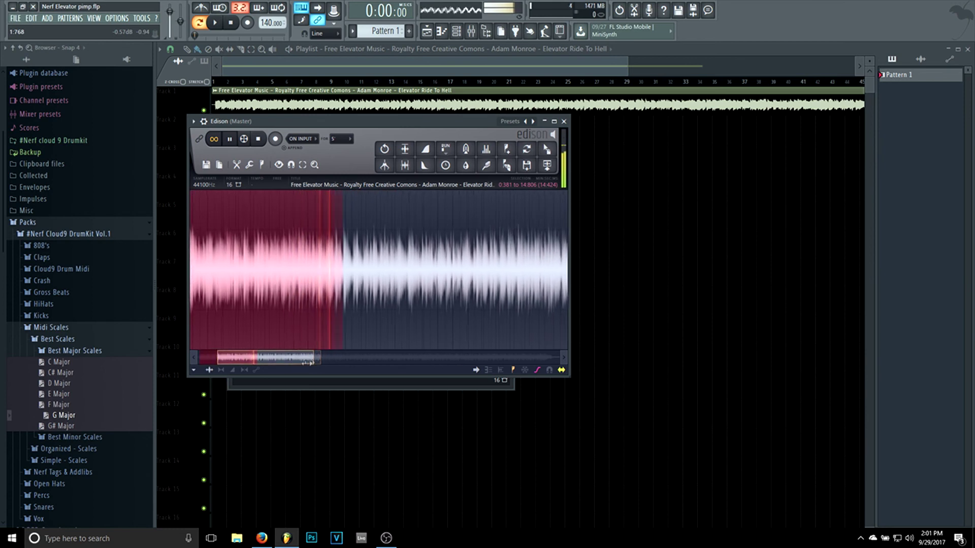
mouse_move(524, 221)
mouse_down()
mouse_move(501, 215)
mouse_move(524, 218)
mouse_up()
drag(255, 357, 297, 361)
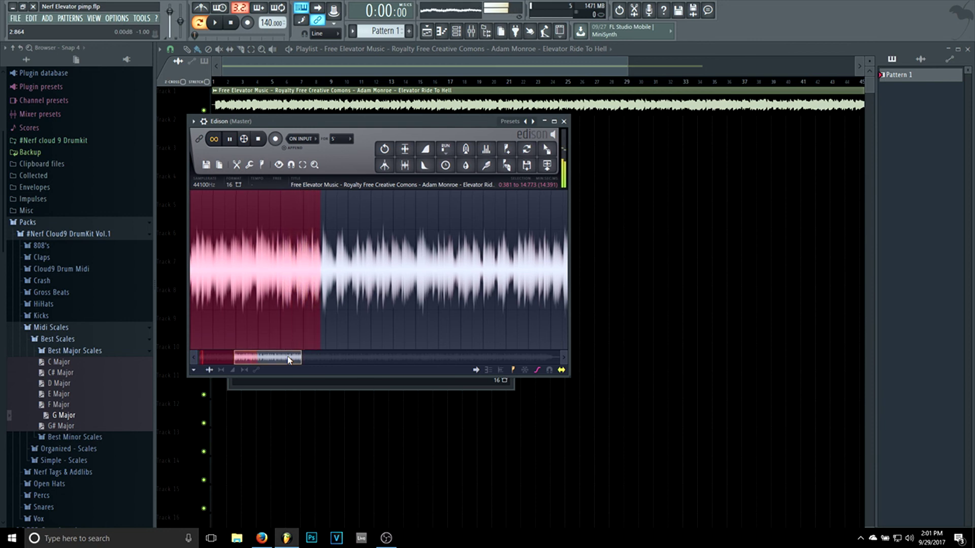
Stop the loop playback and save the project.
key(space)
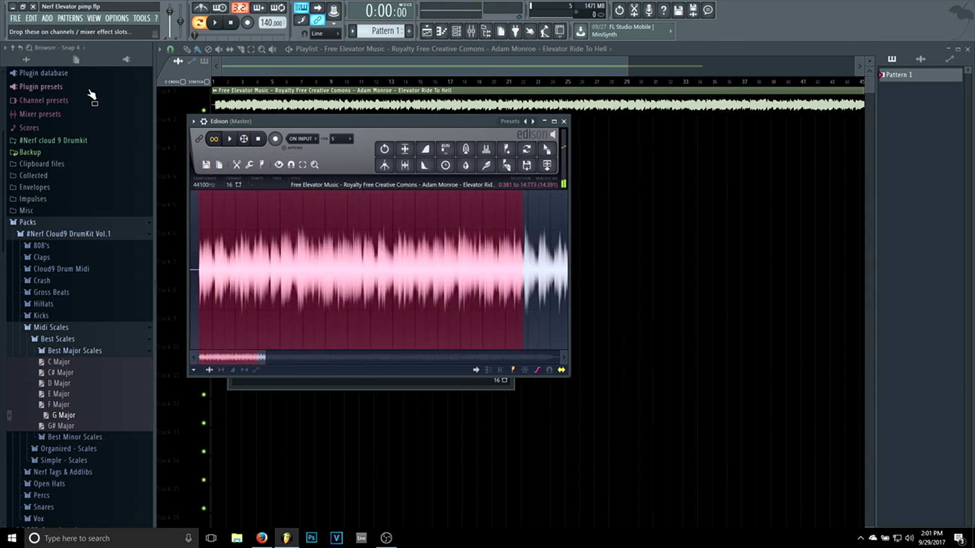
click(16, 20)
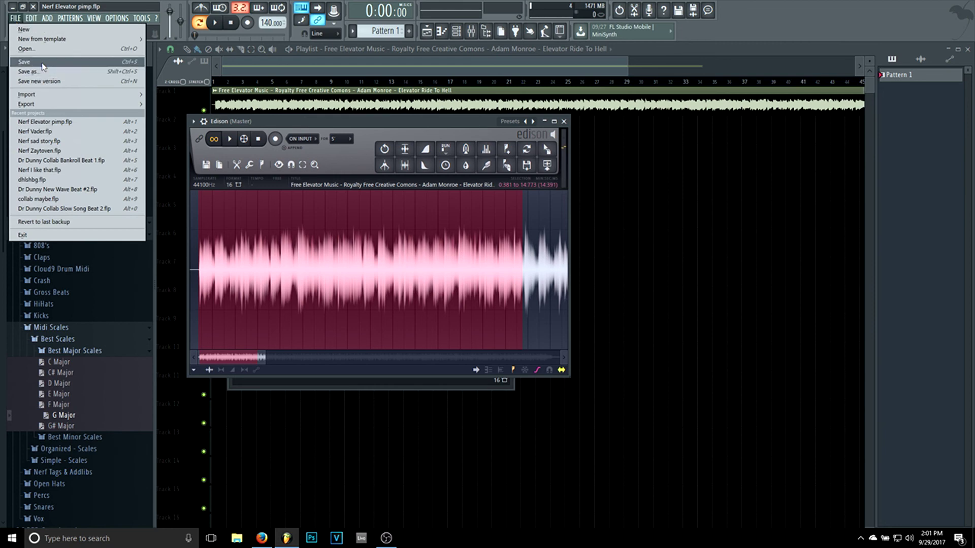
click(43, 64)
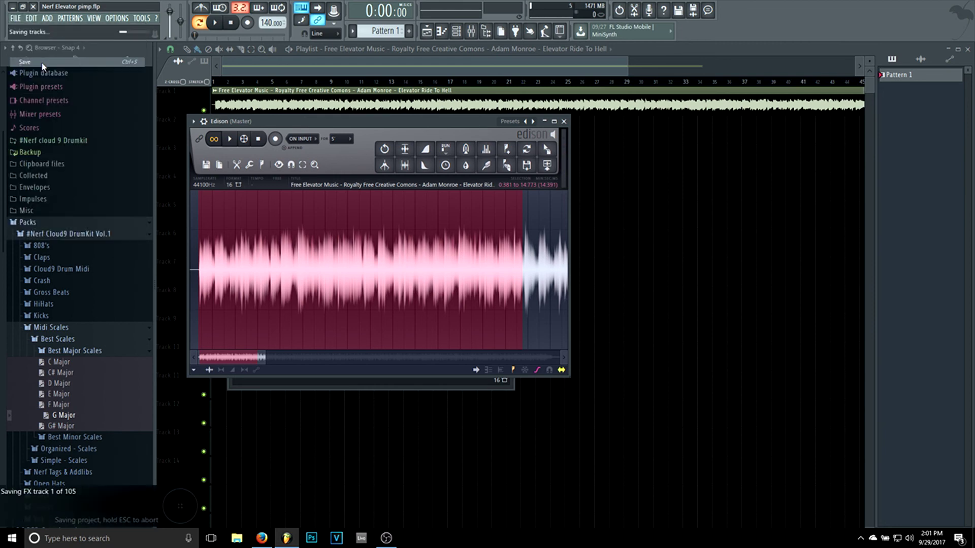
Send the selected loop to the start of playlist Track 2 and delete the full-length clip on Track 1.
drag(546, 148, 254, 125)
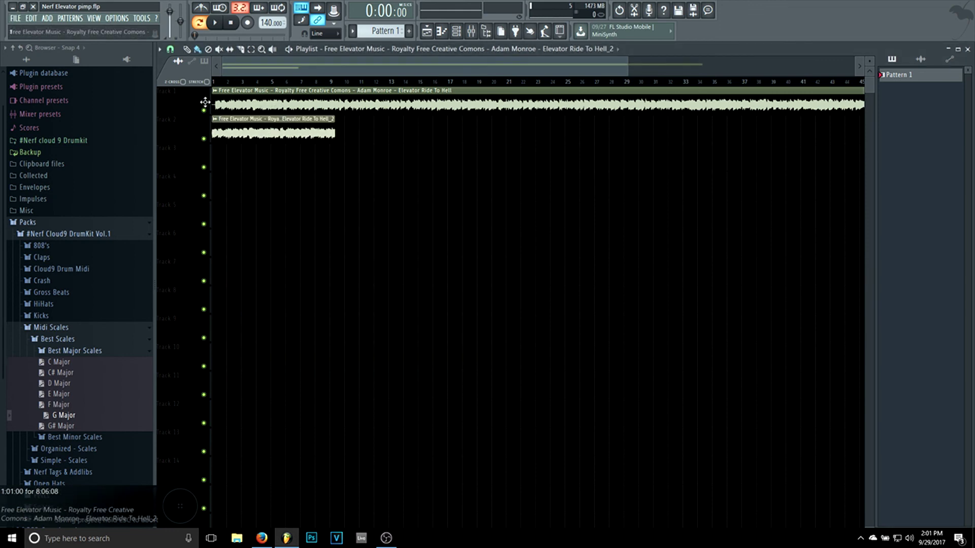
right_click(293, 103)
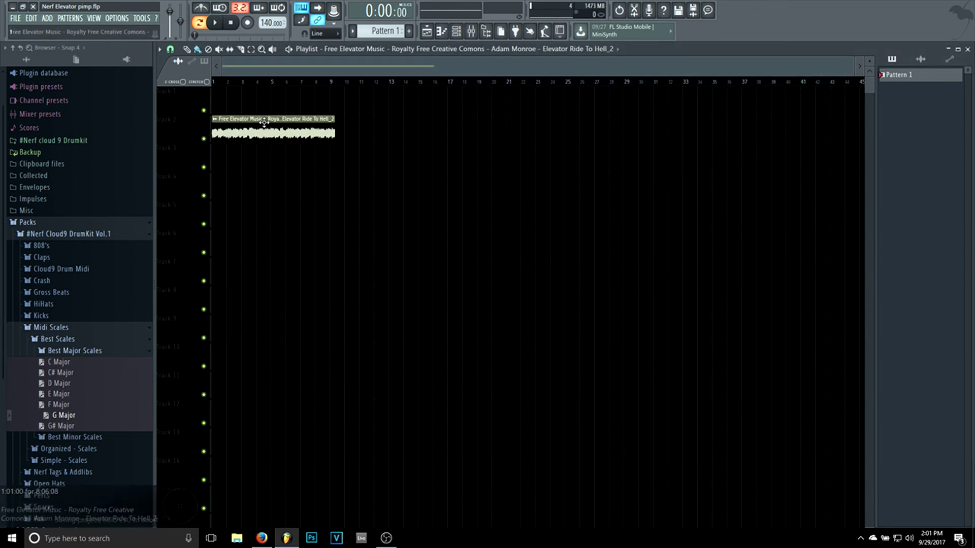
Detect the loop clip's tempo, accepting the estimated 133.41 BPM, and apply it to the project tempo.
double_click(265, 131)
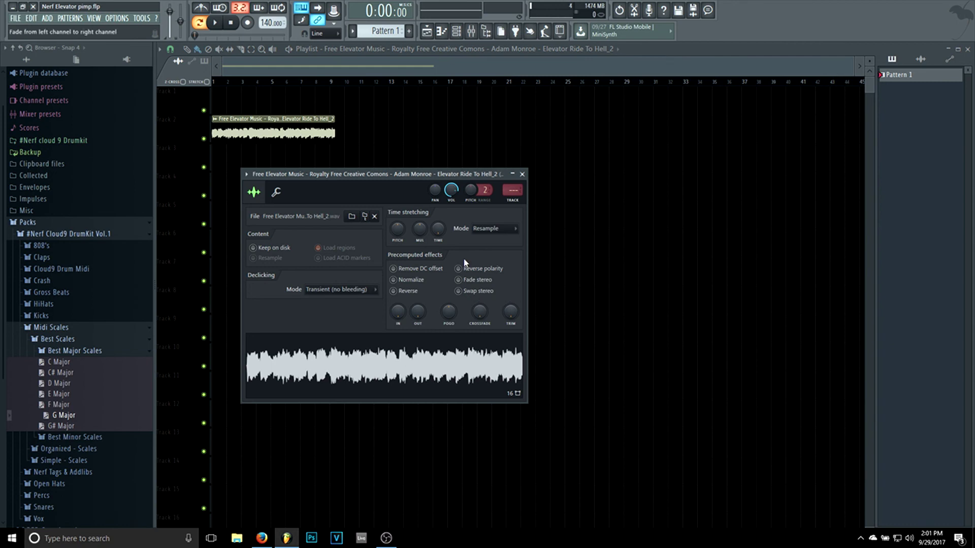
right_click(472, 367)
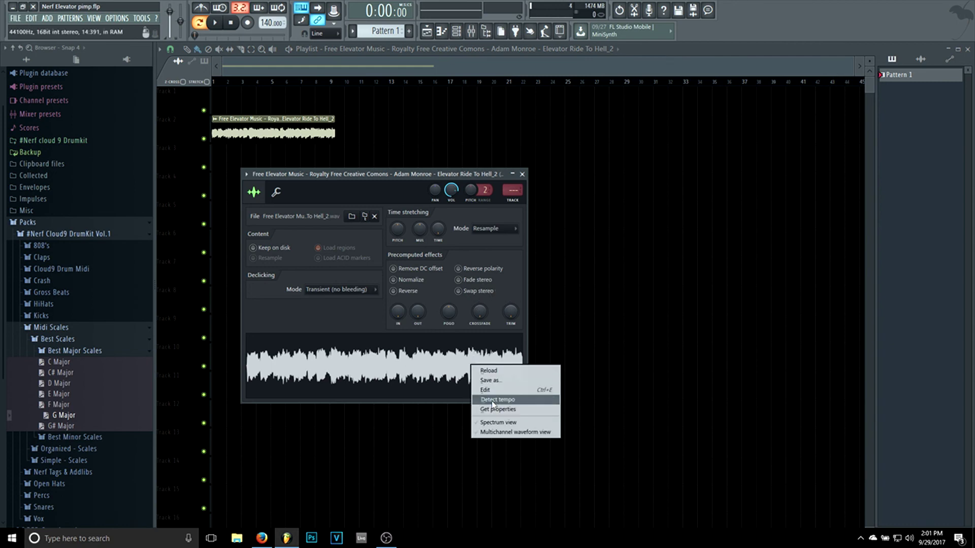
click(493, 400)
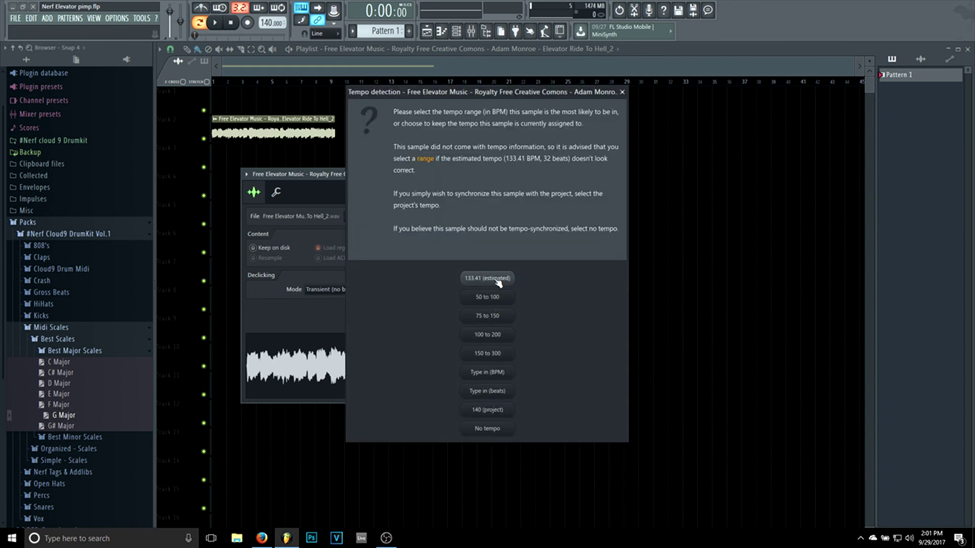
click(478, 279)
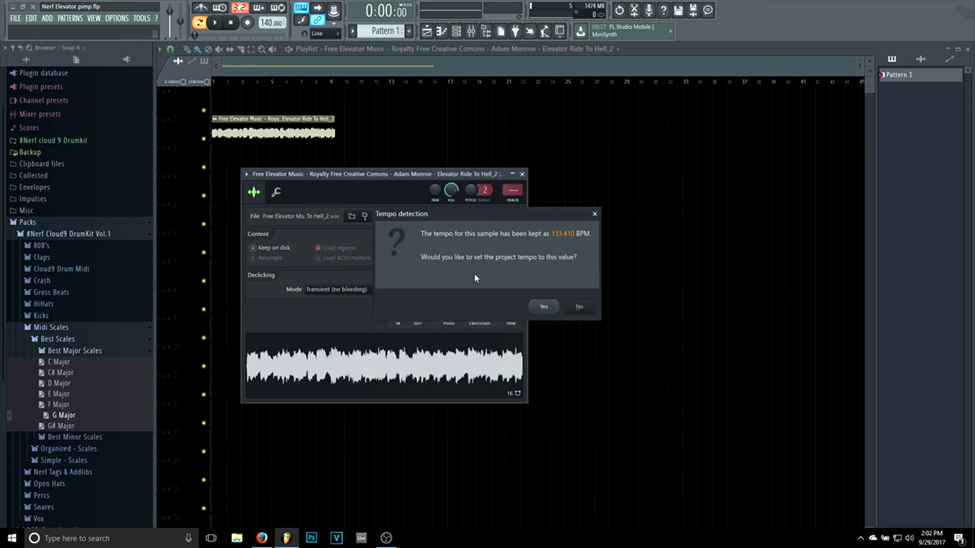
click(554, 312)
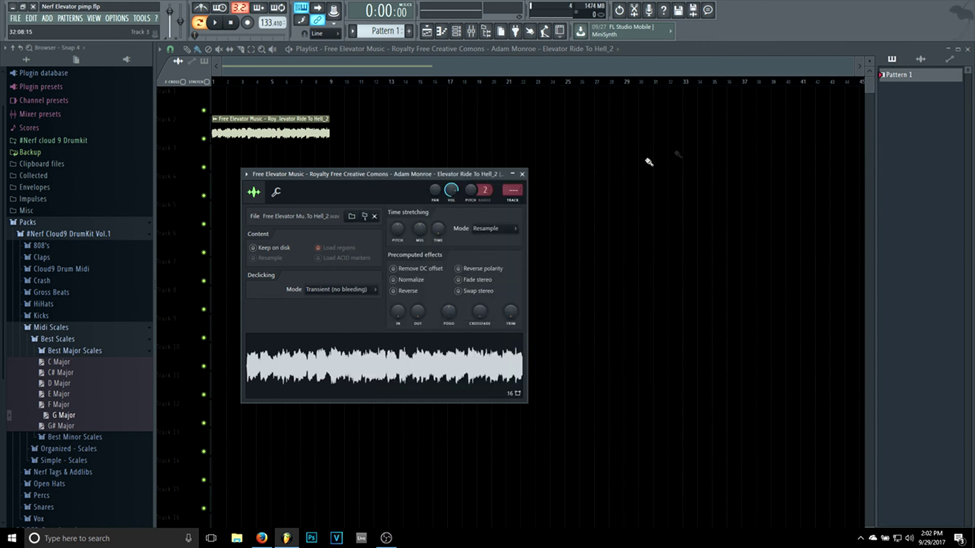
click(522, 175)
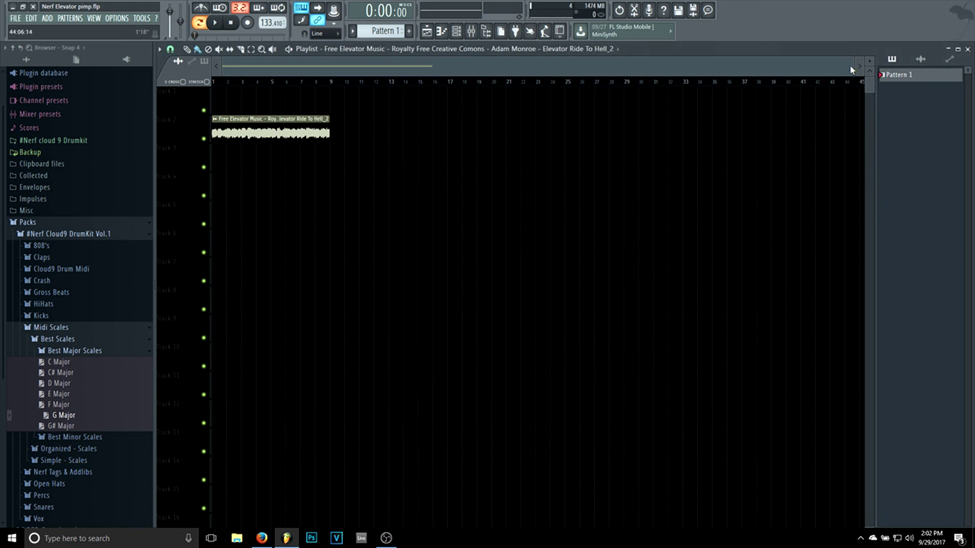
Open the playlist's loop clip in Edison for editing.
drag(852, 67, 560, 84)
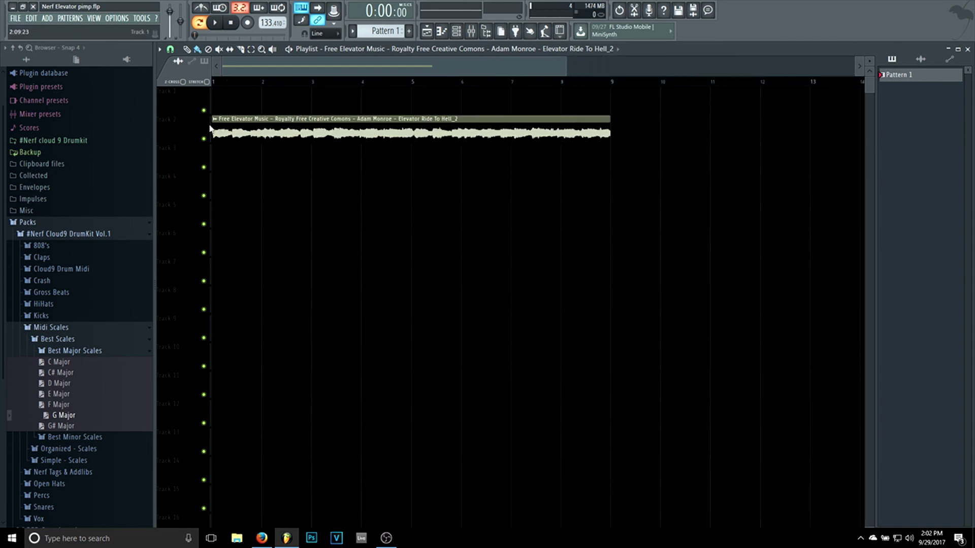
double_click(252, 124)
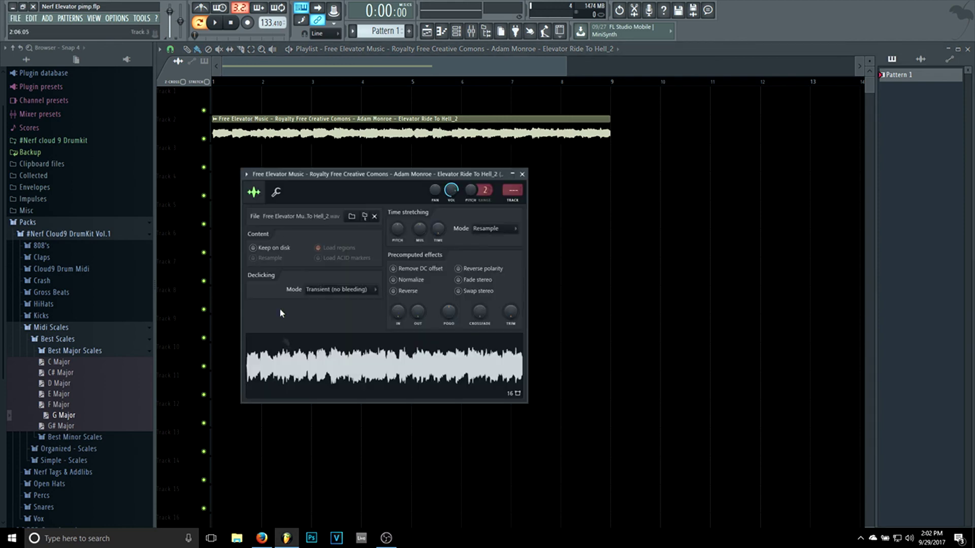
right_click(276, 366)
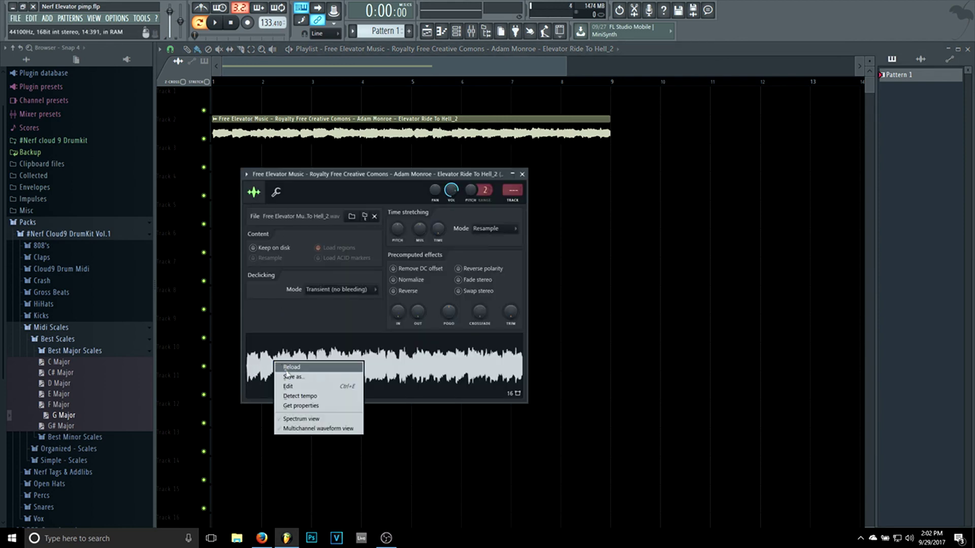
click(292, 382)
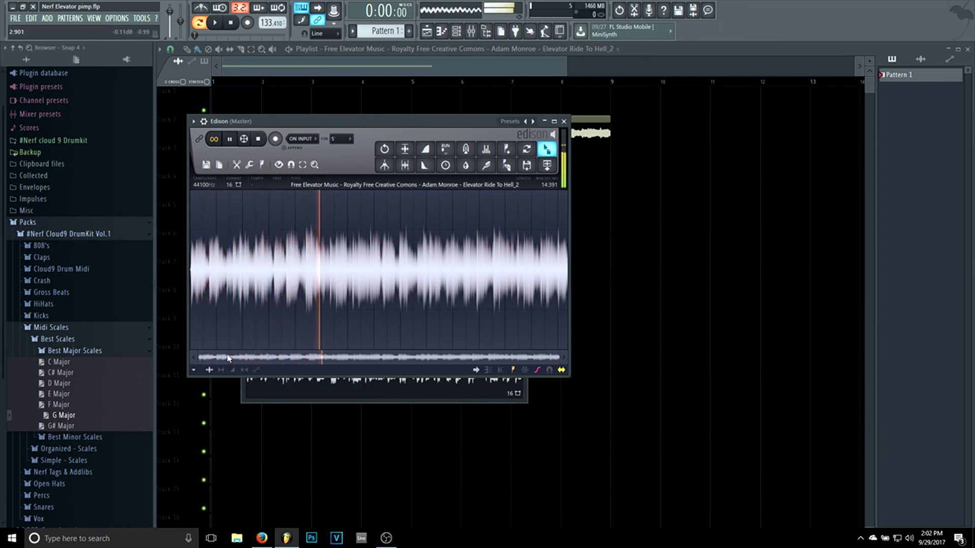
Select the silent gap at the loop's start, from about 0.015 to 0.043 seconds, and cut it out.
drag(559, 358, 239, 358)
key(space)
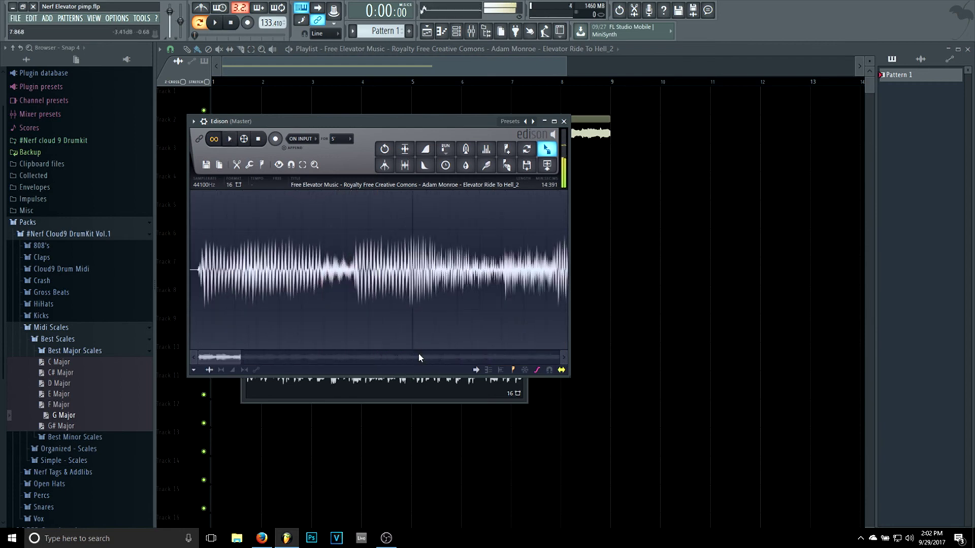
click(192, 237)
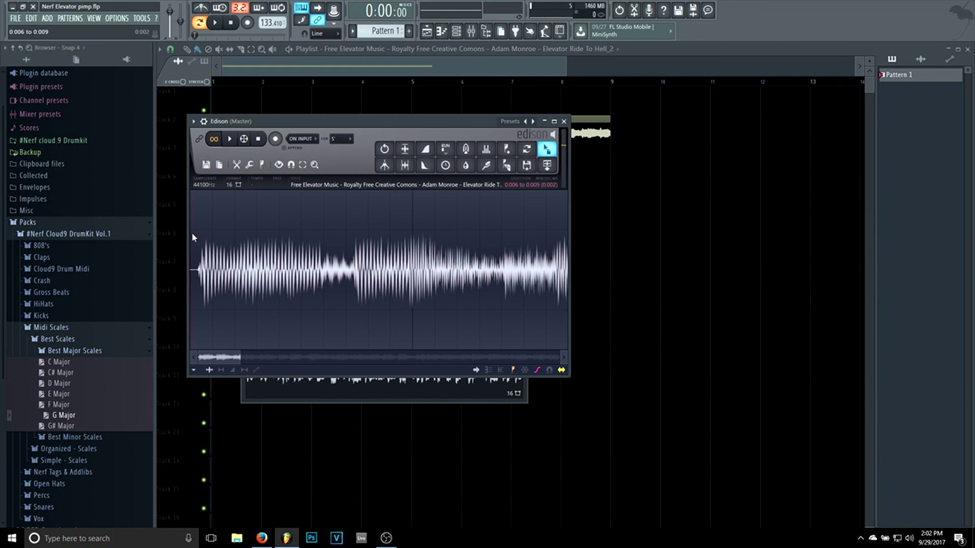
drag(190, 231, 197, 232)
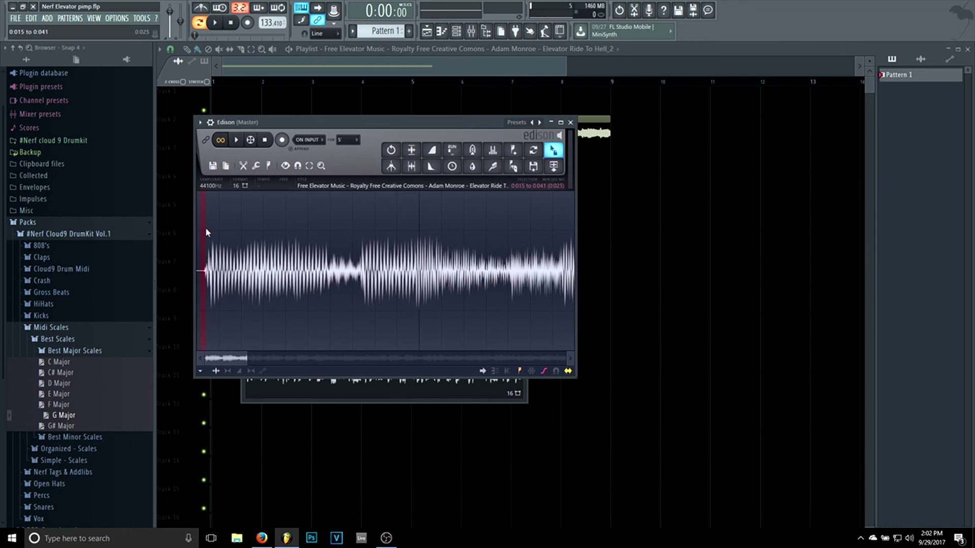
click(243, 165)
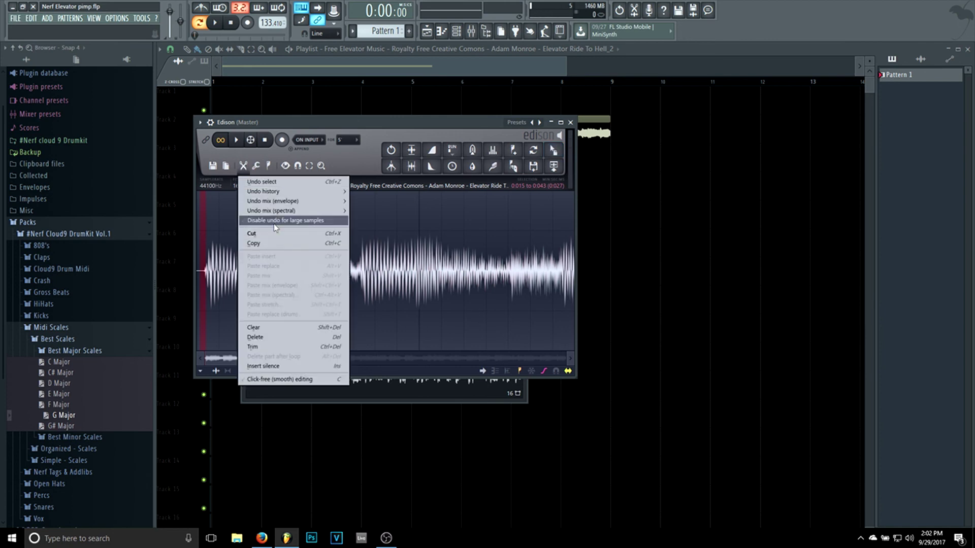
click(274, 236)
drag(202, 253, 148, 245)
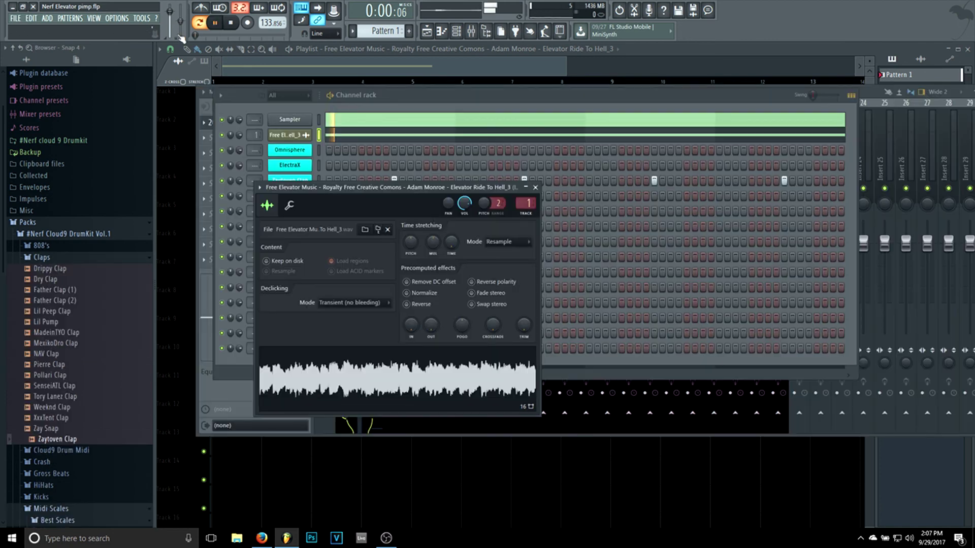
Stop playback and review the elevator loop's sampler settings from the channel rack.
key(space)
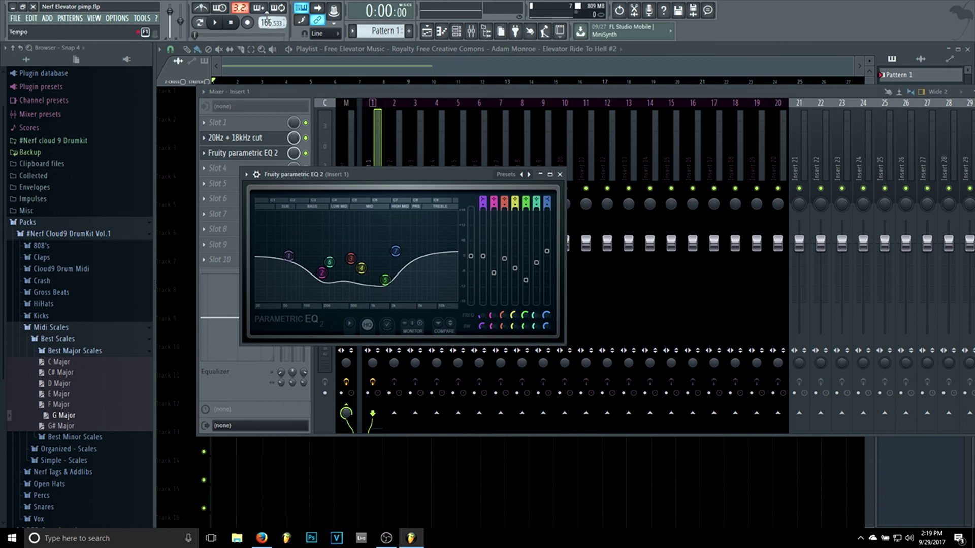
click(457, 32)
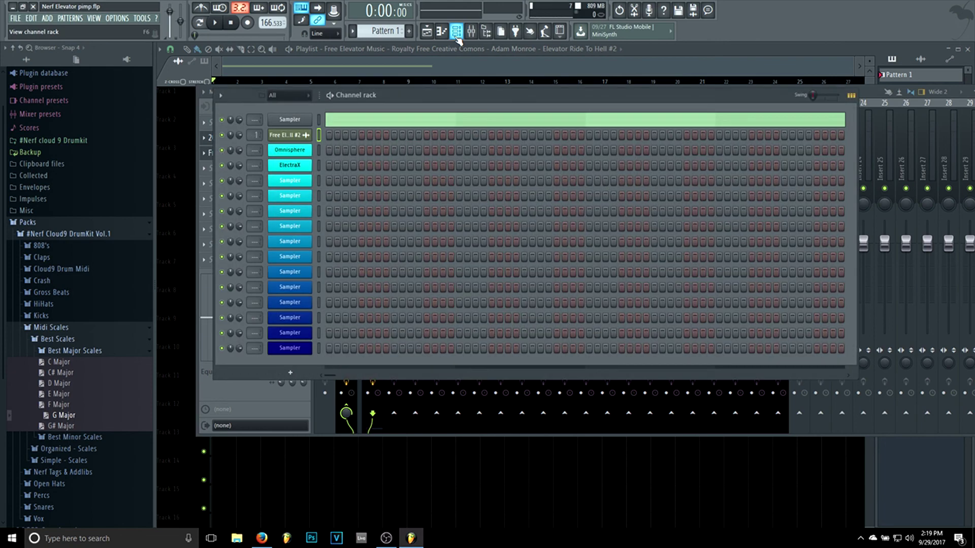
click(287, 134)
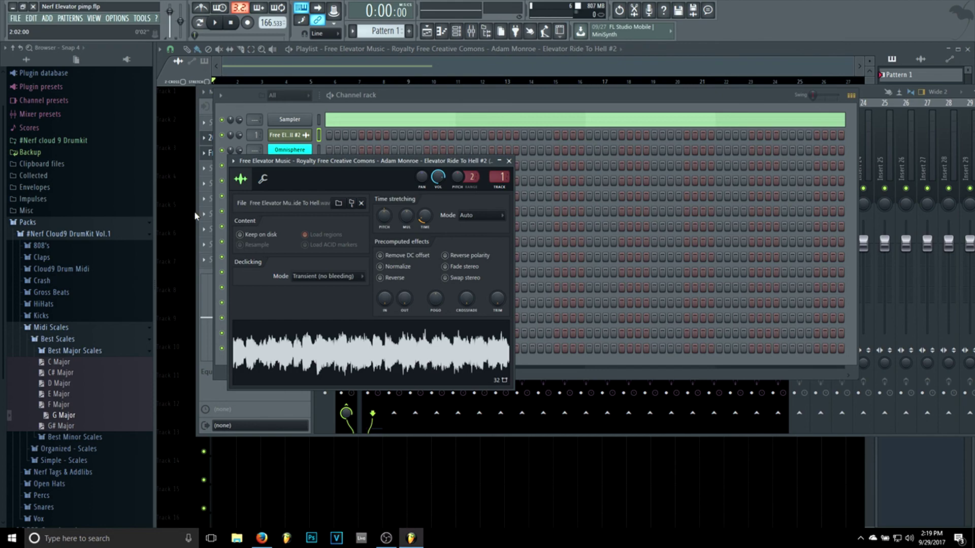
drag(442, 97, 445, 129)
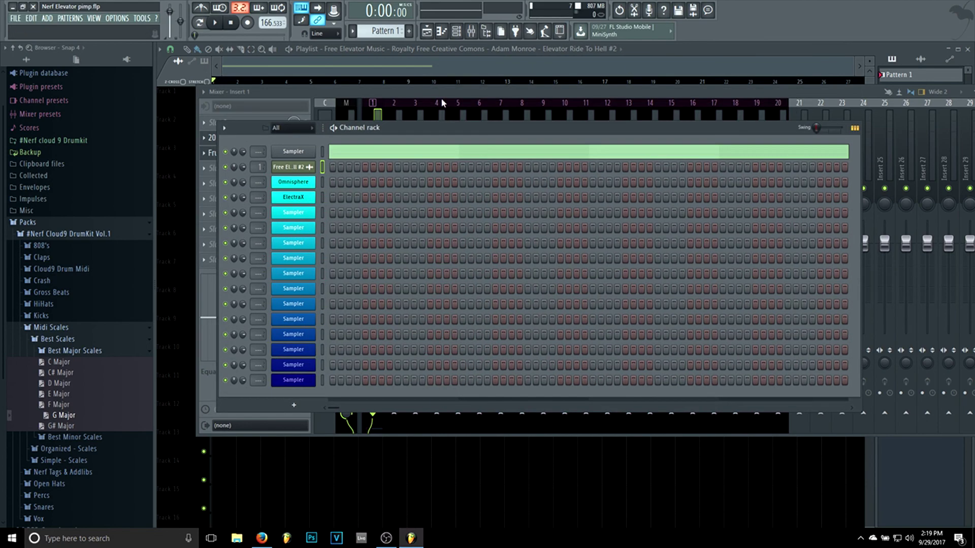
Examine the Fruity parametric EQ 2 and the 20Hz + 18kHz cut equalizer on mixer Insert 1.
click(441, 95)
click(231, 153)
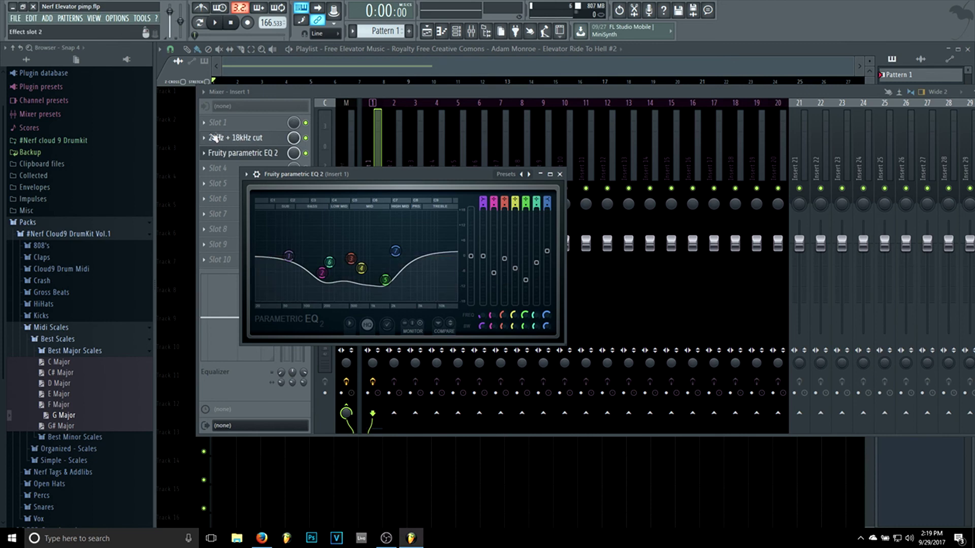
click(231, 137)
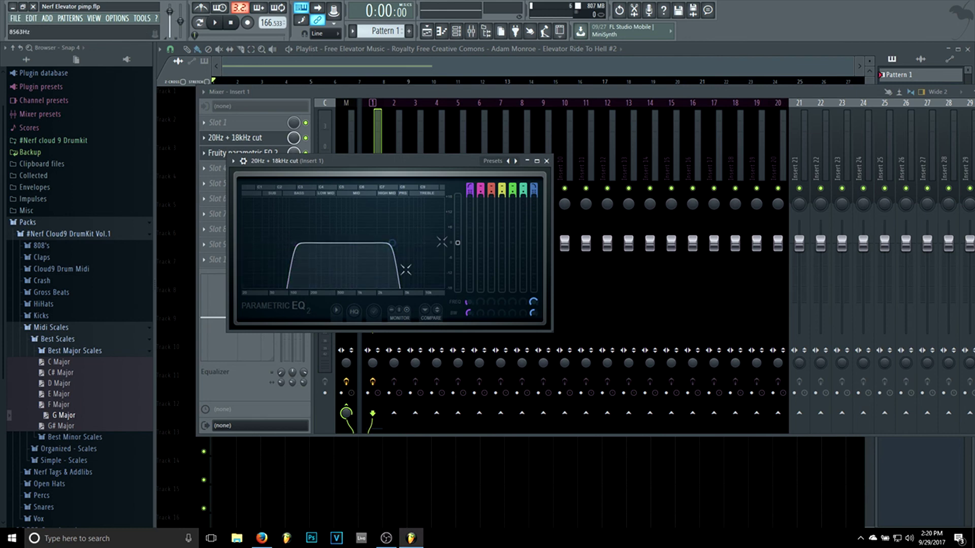
Save the project and open the elevator loop channel in the piano roll.
click(16, 19)
click(30, 62)
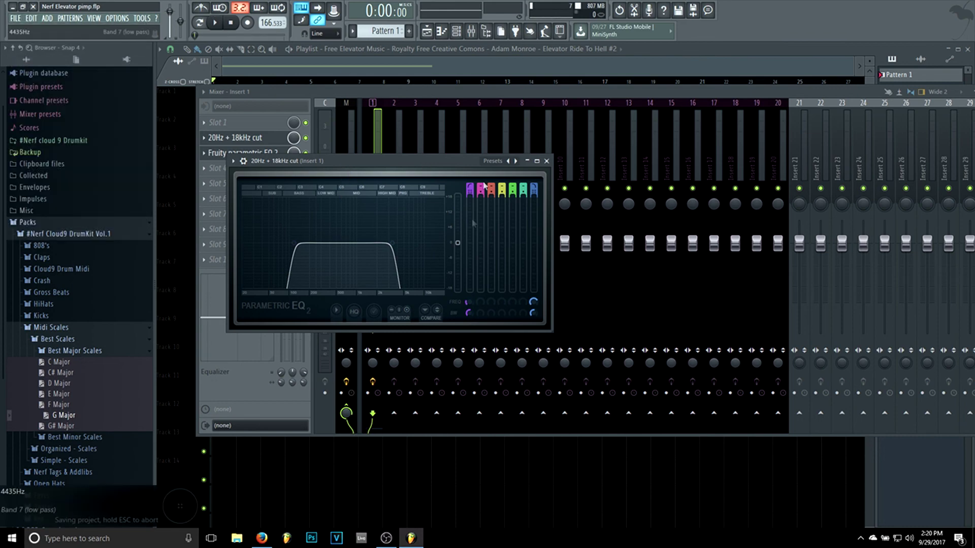
click(456, 31)
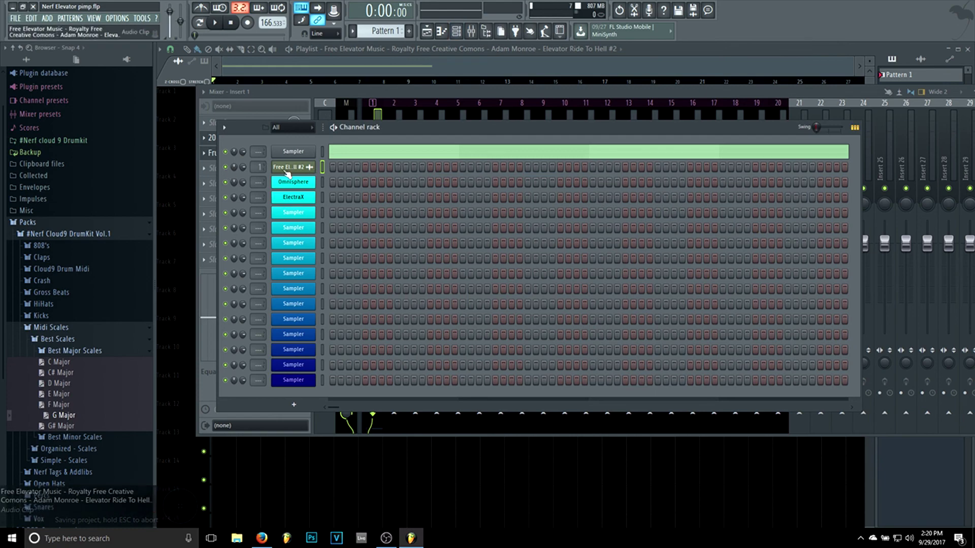
right_click(311, 168)
click(332, 167)
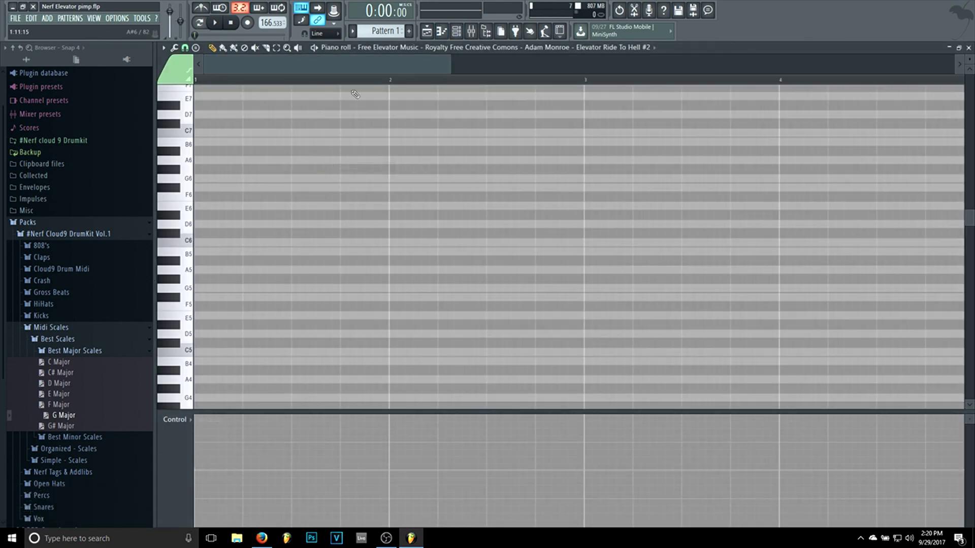
Place a C5 note at the start of bar 1 and extend it to a length of eight bars.
scroll(307, 221, up, 4)
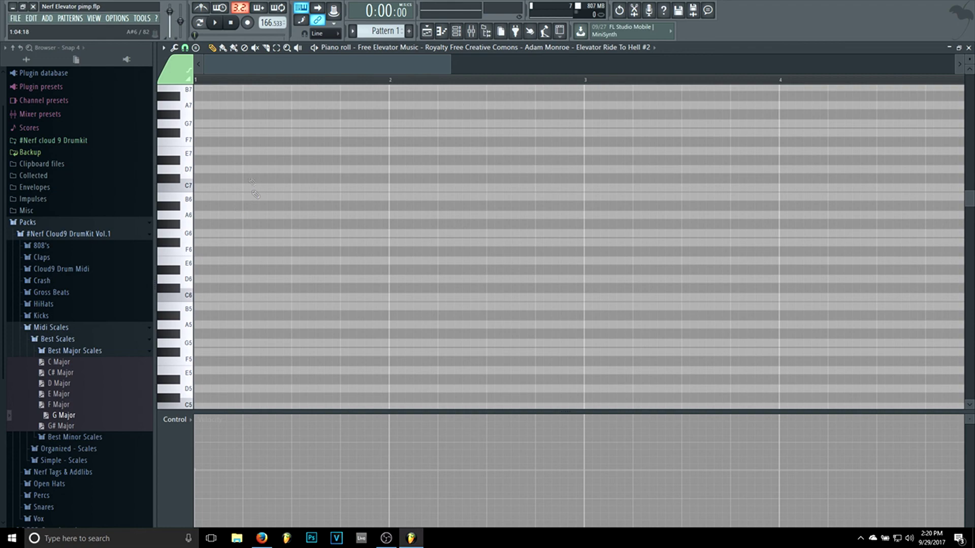
scroll(239, 198, down, 4)
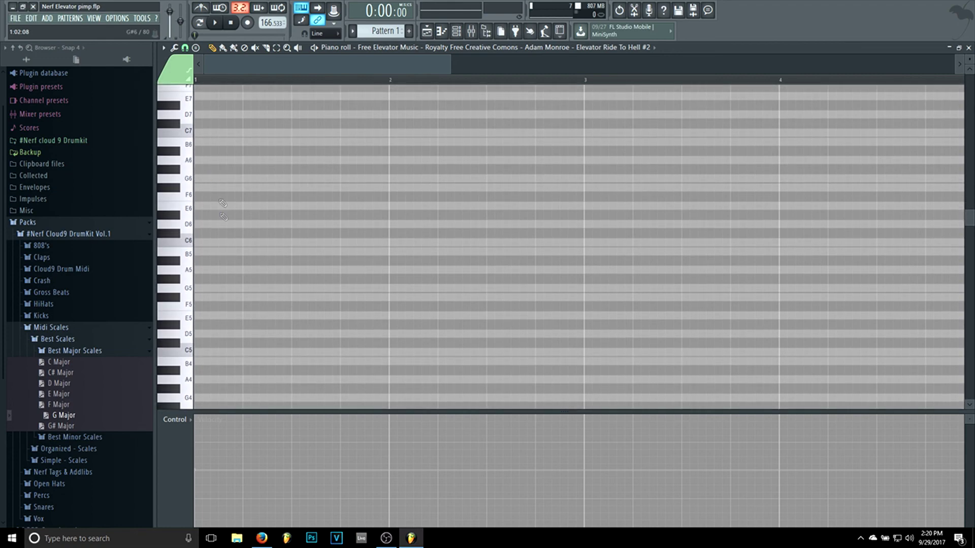
scroll(220, 270, down, 2)
scroll(233, 254, up, 6)
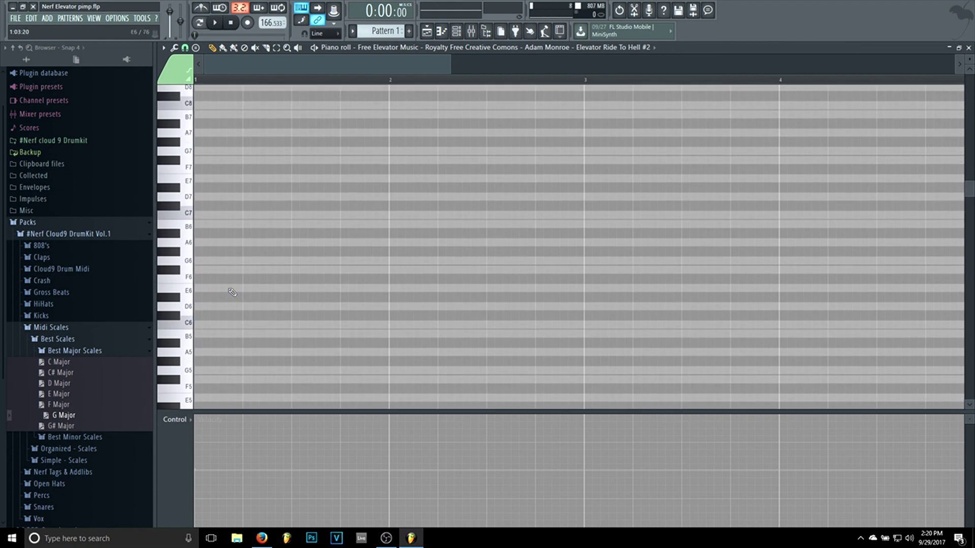
scroll(211, 214, down, 6)
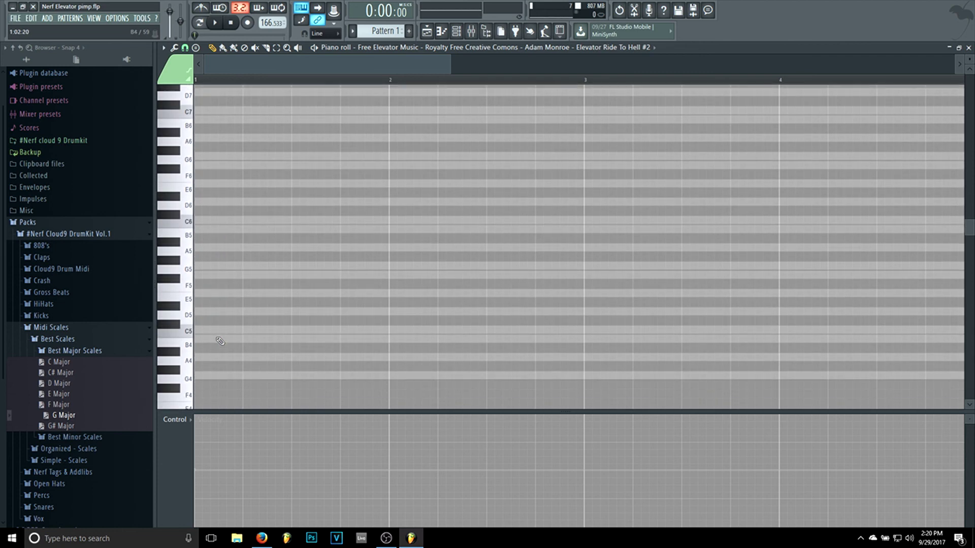
mouse_move(220, 329)
mouse_down()
mouse_move(115, 327)
mouse_move(129, 312)
mouse_up()
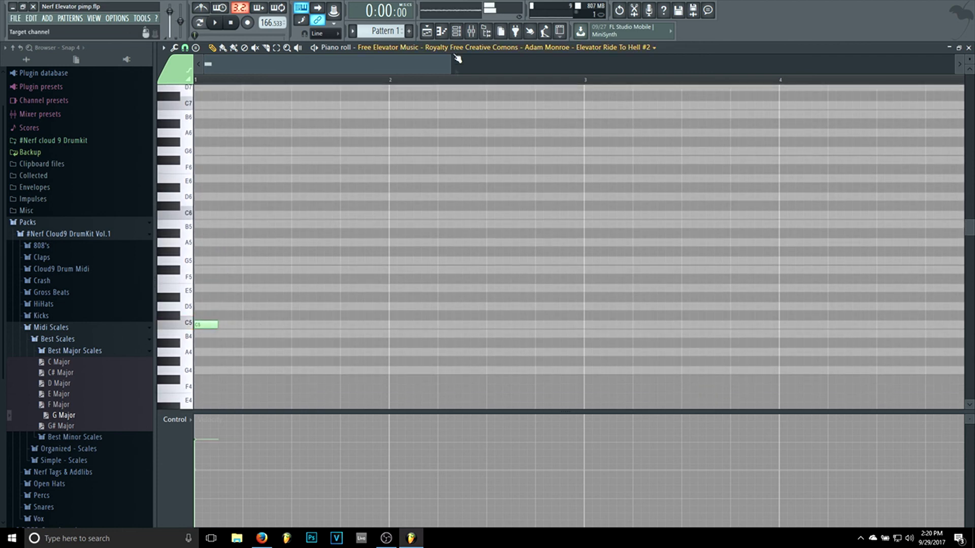
drag(453, 65, 709, 65)
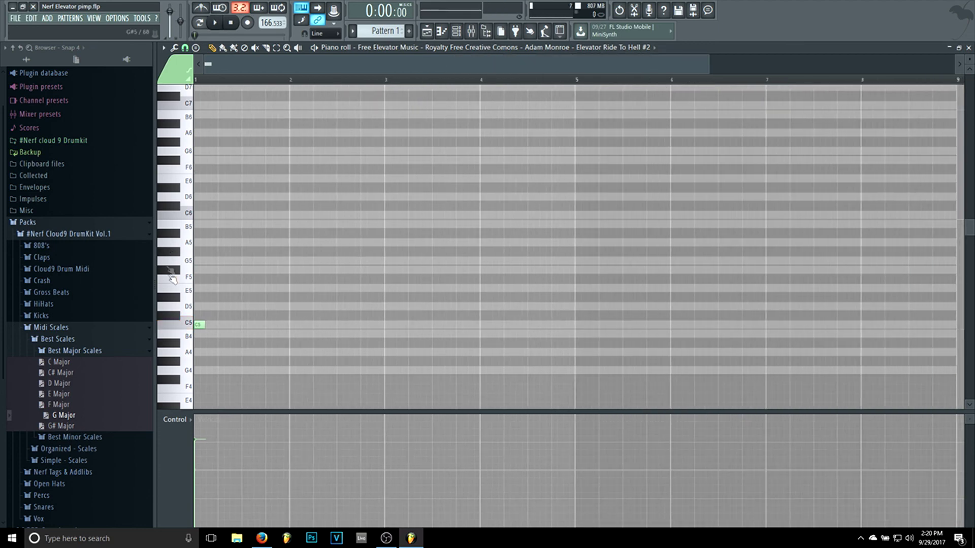
drag(208, 325, 911, 330)
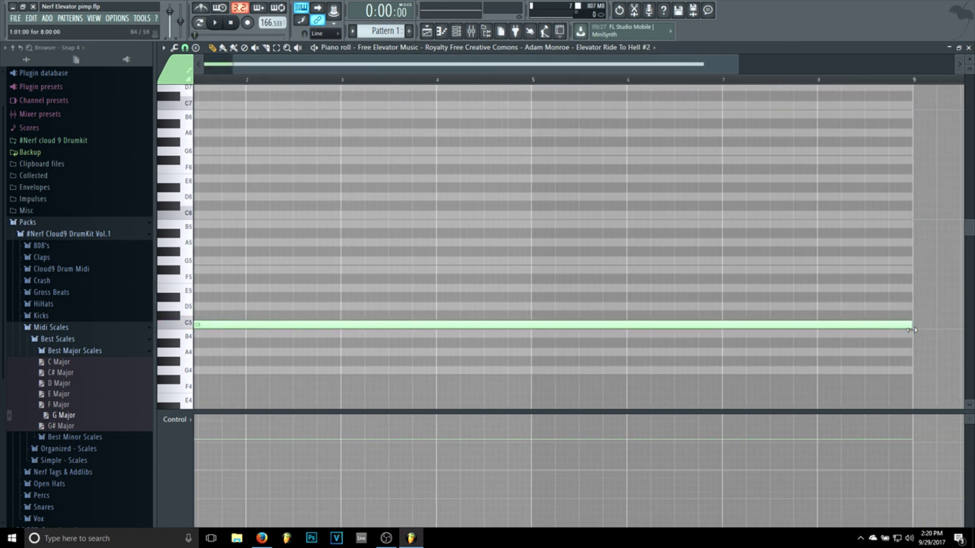
Bring up the channel rack and play the pattern to hear the loop on its new note.
click(457, 31)
click(219, 26)
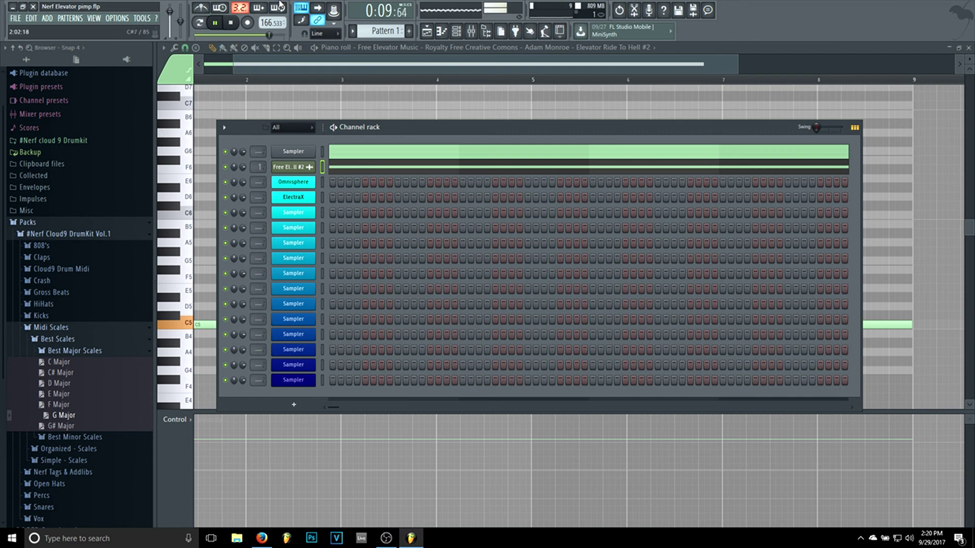
click(232, 24)
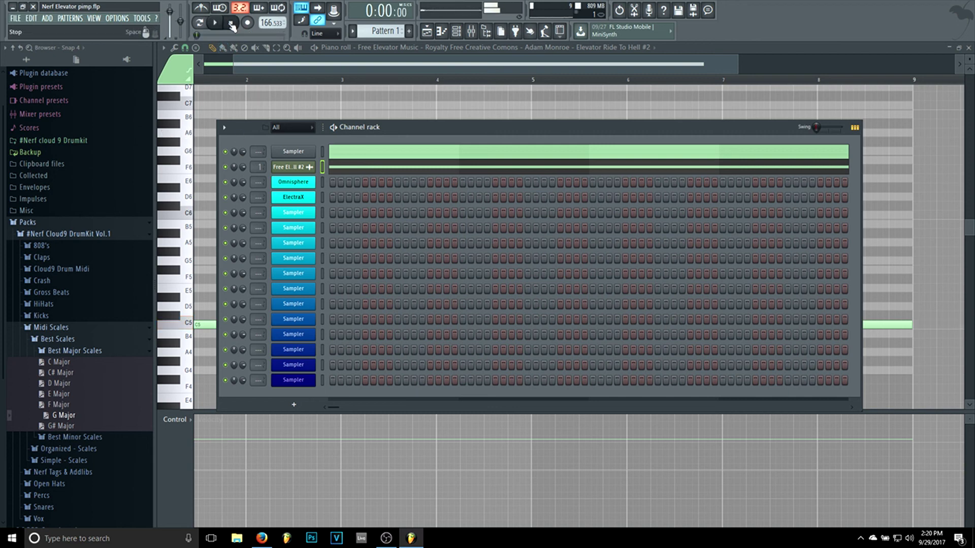
key(b)
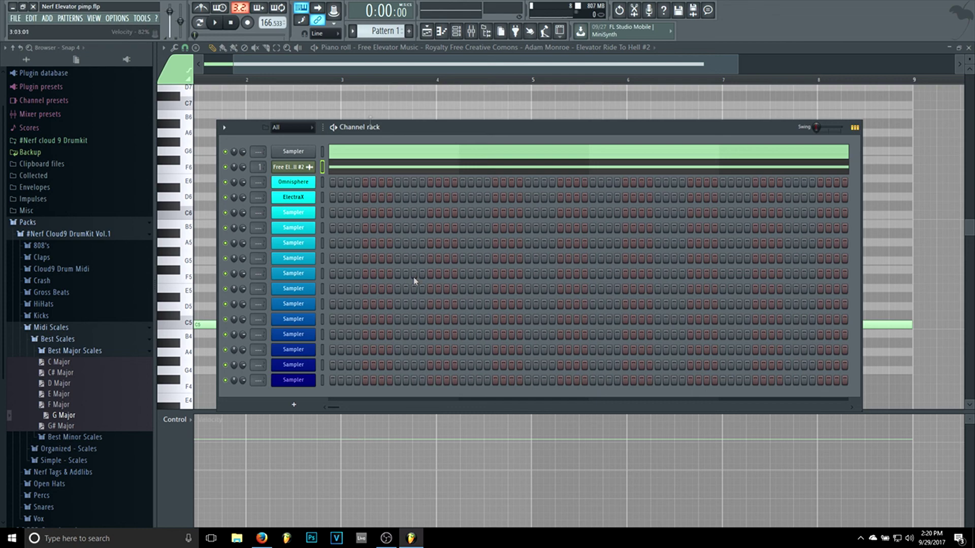
Load the Effectrix effect into slot 1 of mixer Insert 1.
click(457, 32)
click(471, 31)
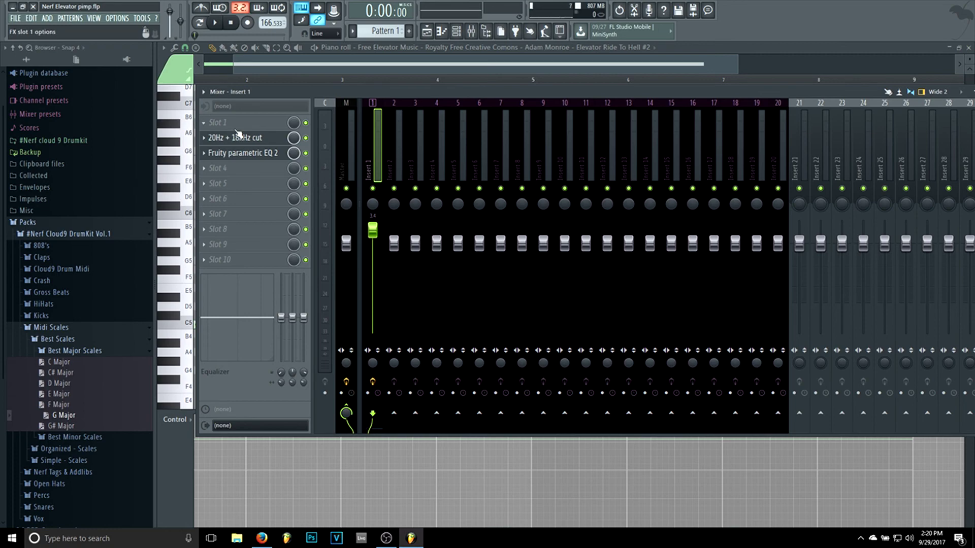
click(232, 136)
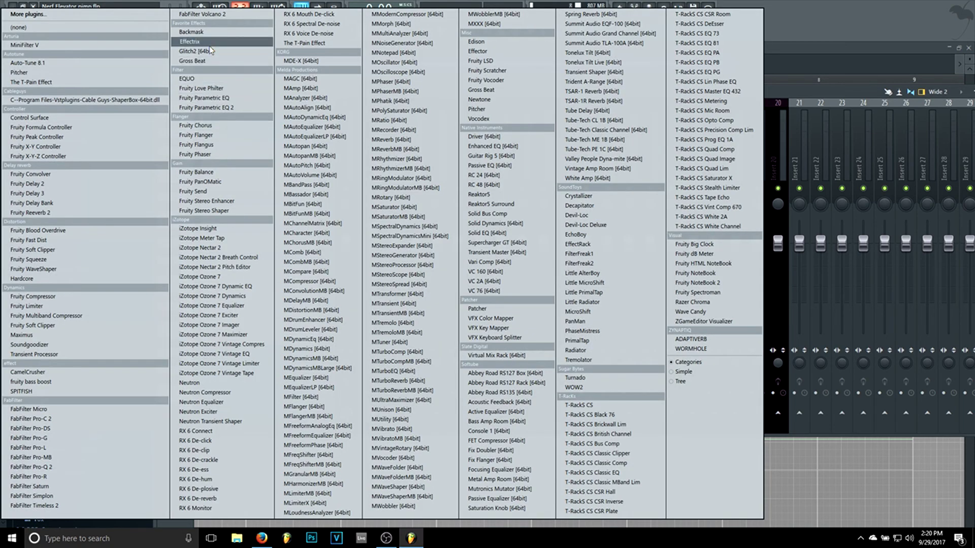
click(205, 42)
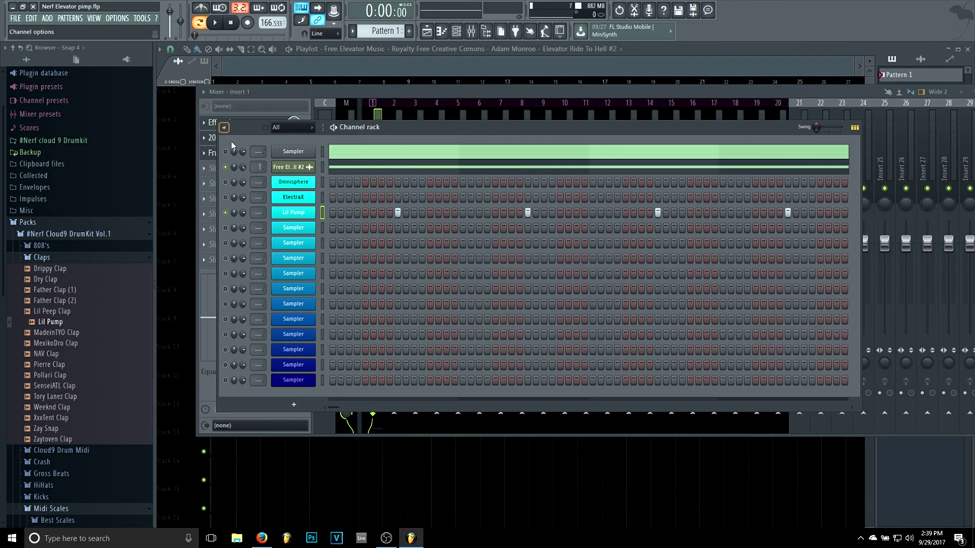
Solo the elevator loop channel and play the pattern to hear the loop through Effectrix.
right_click(226, 168)
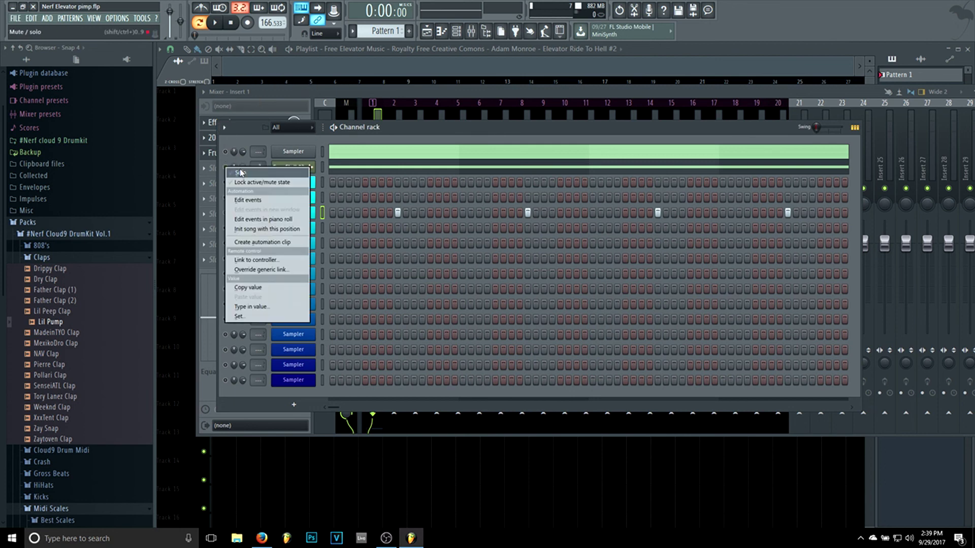
click(240, 172)
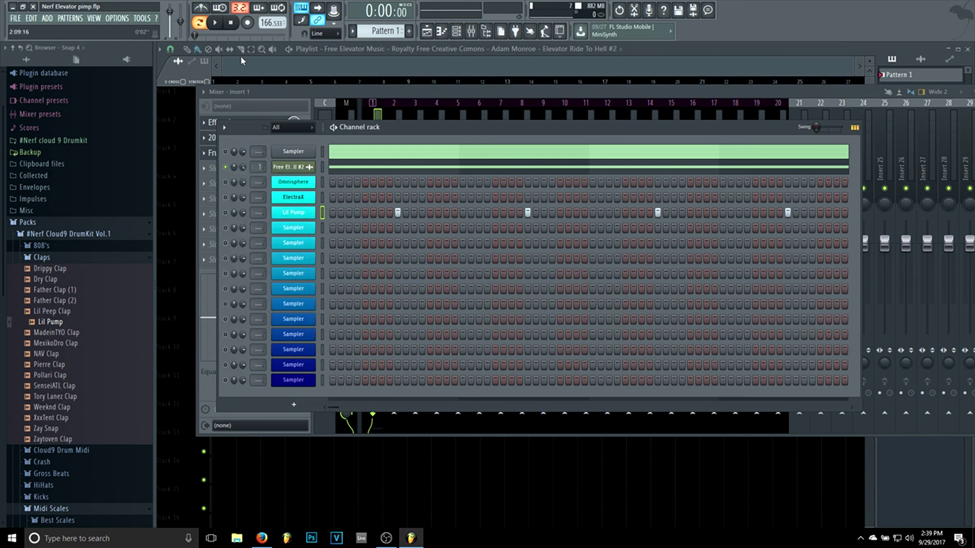
click(215, 24)
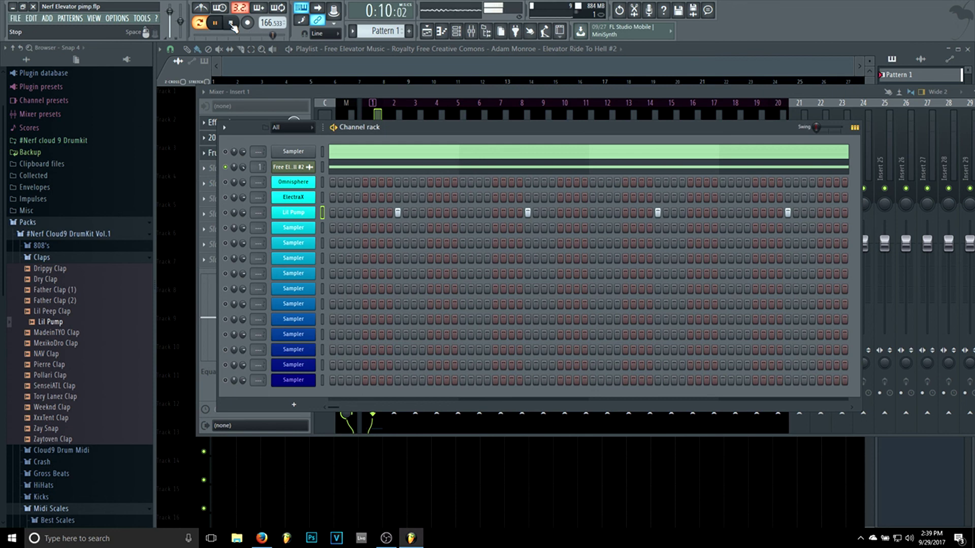
click(231, 24)
Listen to the loop with Effectrix bypassed on mixer Insert 1 for comparison.
click(408, 96)
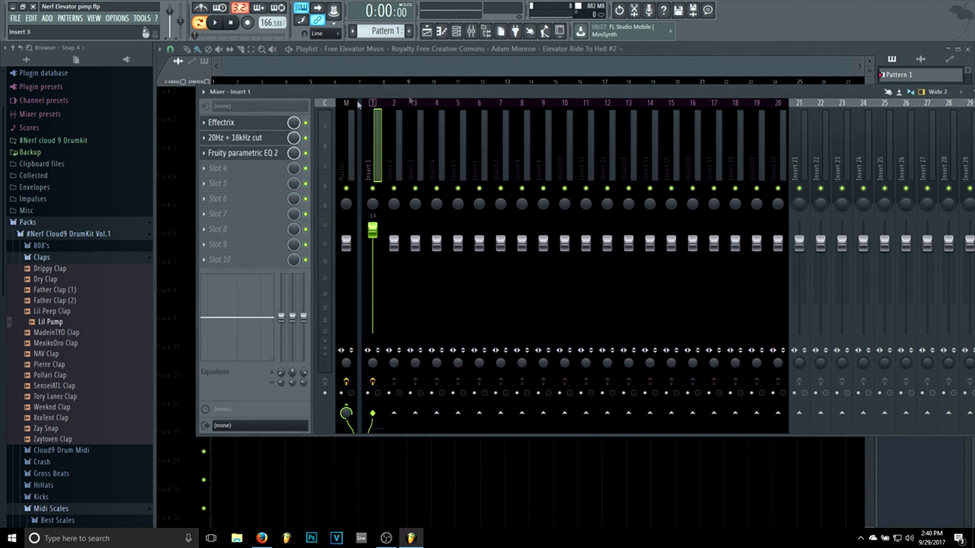
click(215, 22)
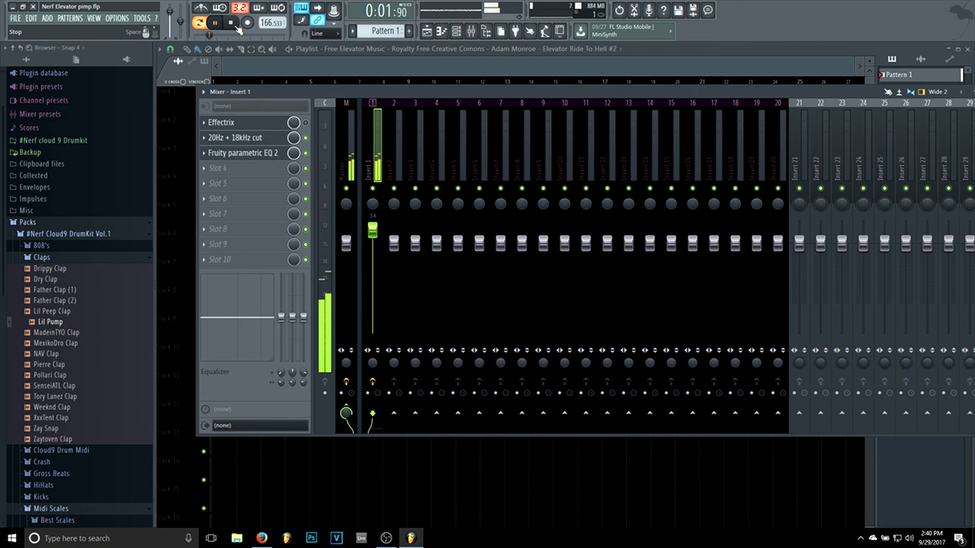
click(231, 23)
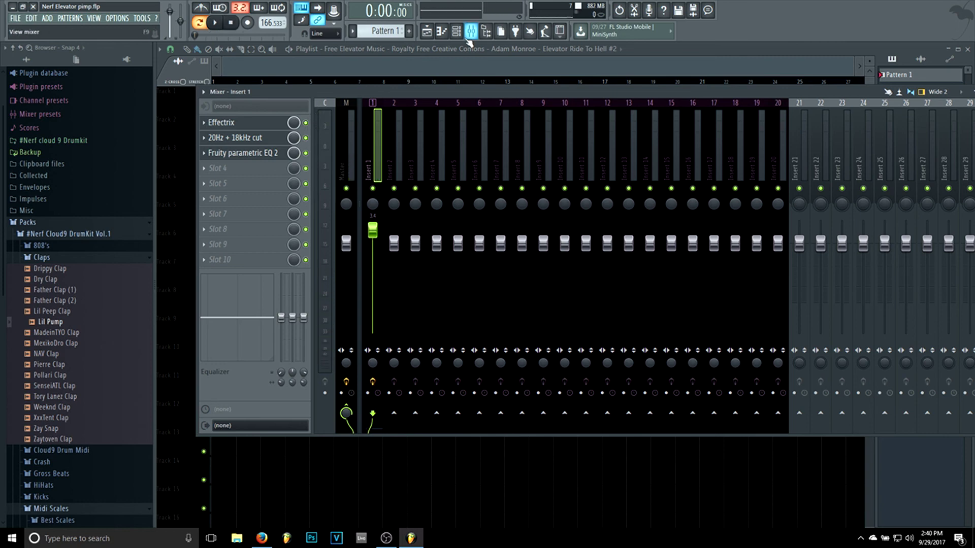
Play the pattern from the channel rack to hear the loop together with the Lil Pump clap.
click(456, 31)
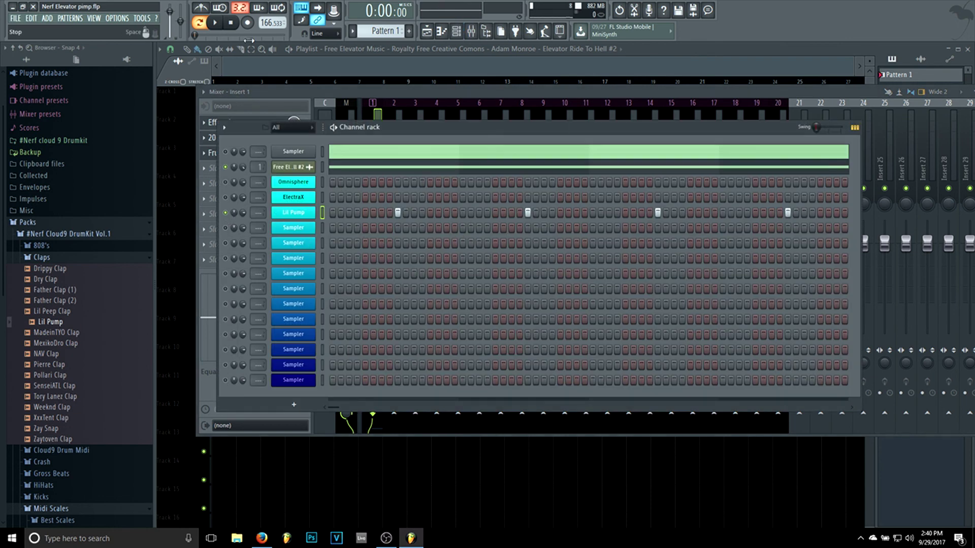
click(220, 29)
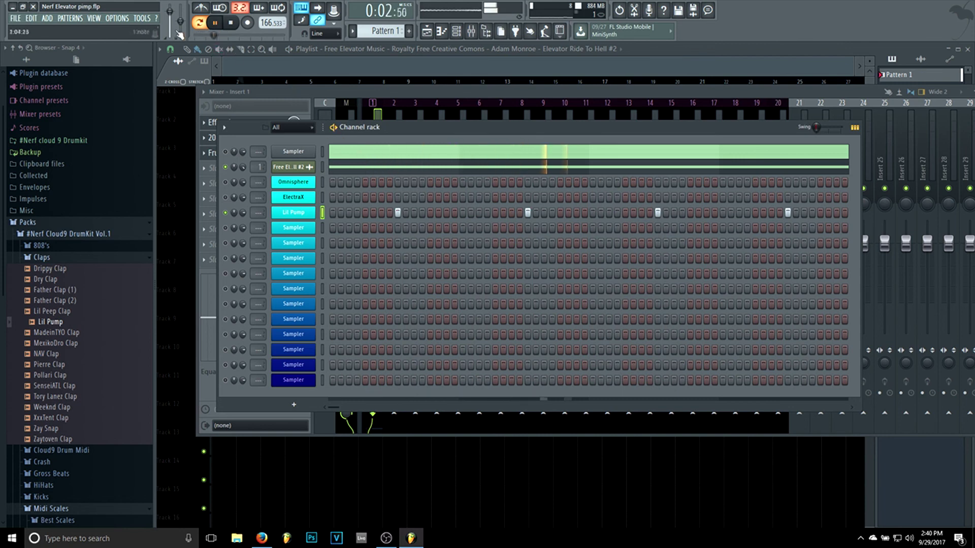
click(238, 27)
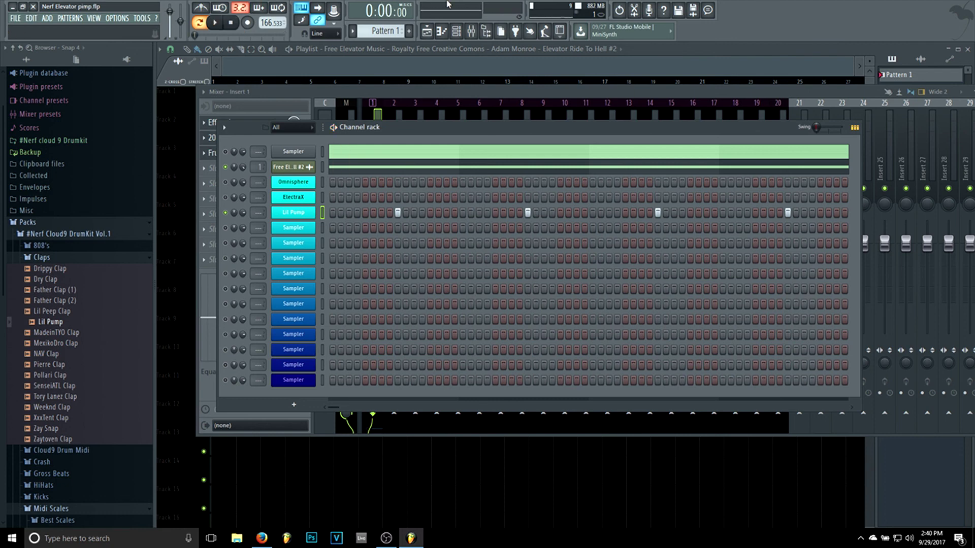
Unmute the first Sampler channel and load Pierre HiHat from the drum kit's HiHats folder onto the empty channel below Lil Pump.
click(51, 259)
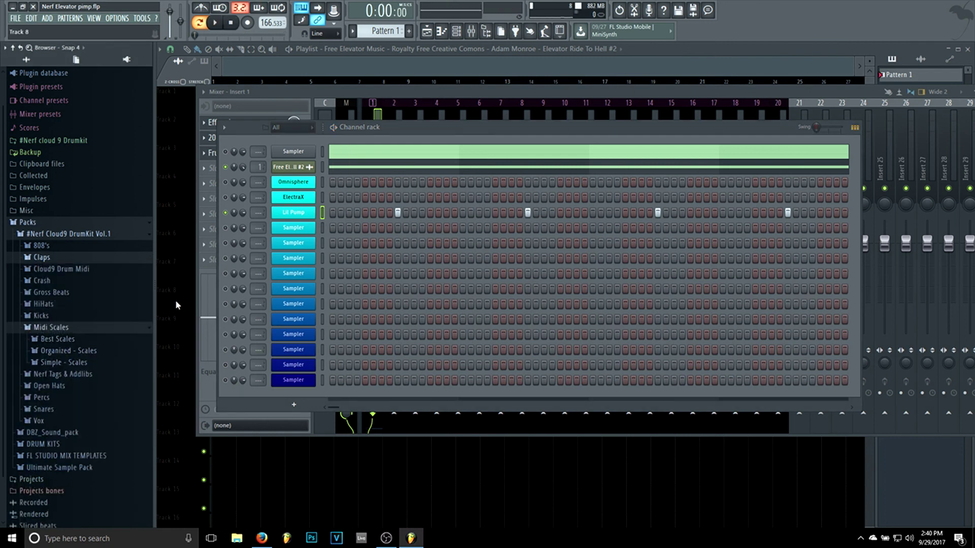
click(225, 152)
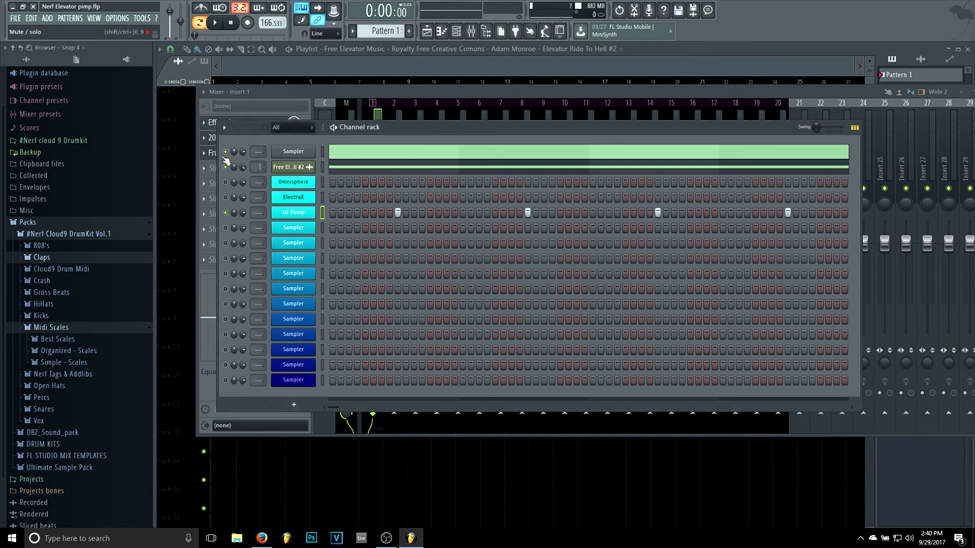
click(226, 166)
click(56, 269)
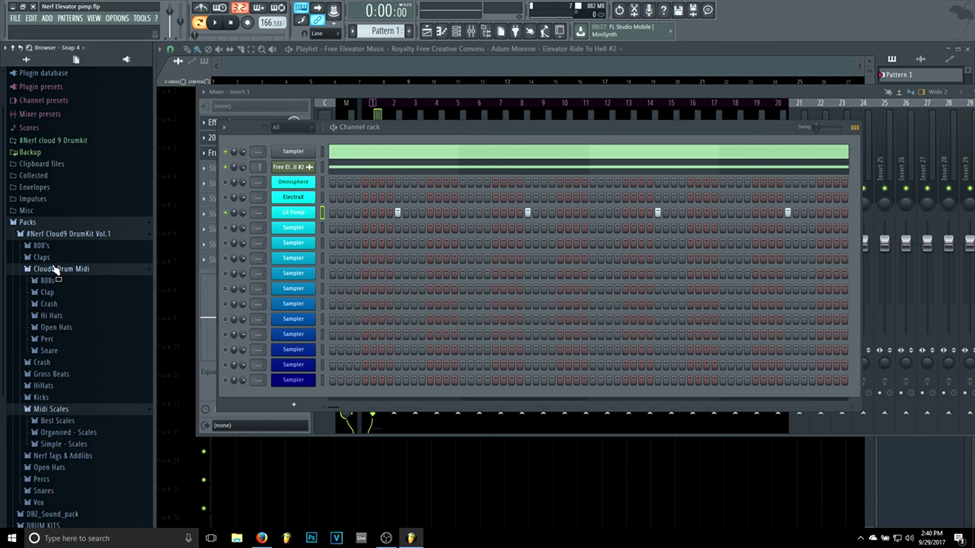
click(56, 269)
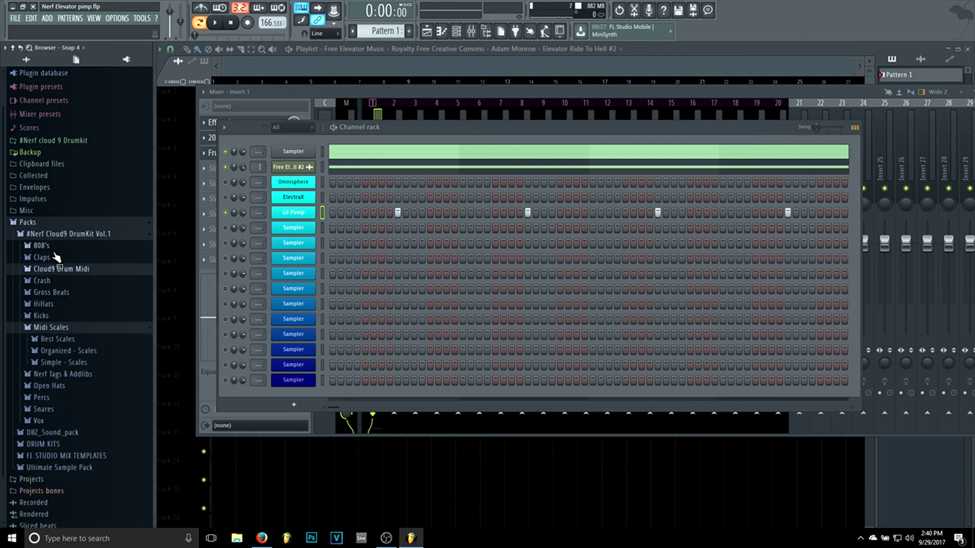
click(65, 304)
scroll(65, 309, down, 3)
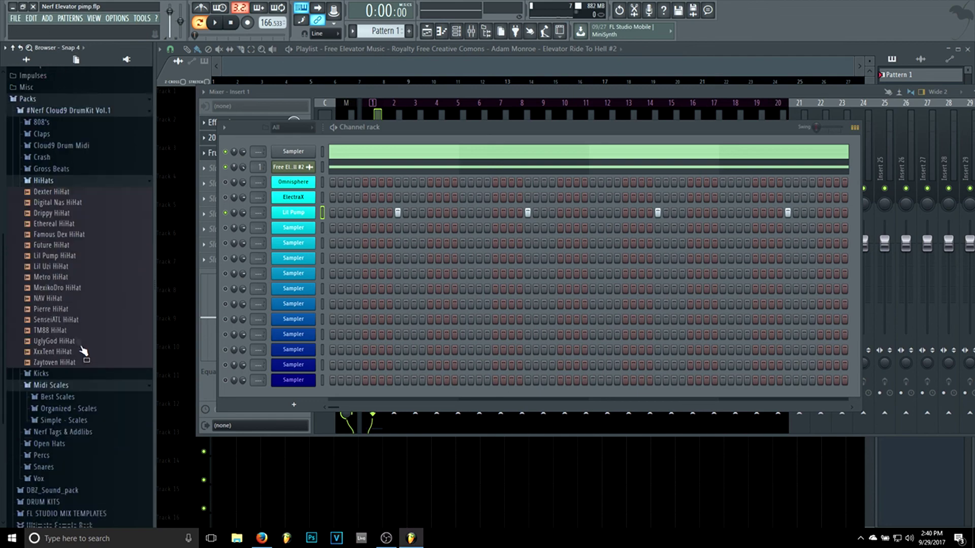
drag(64, 305, 287, 229)
Toggle solo on the elevator loop channel until all channels in the rack are active.
right_click(224, 168)
click(230, 172)
right_click(228, 170)
click(237, 176)
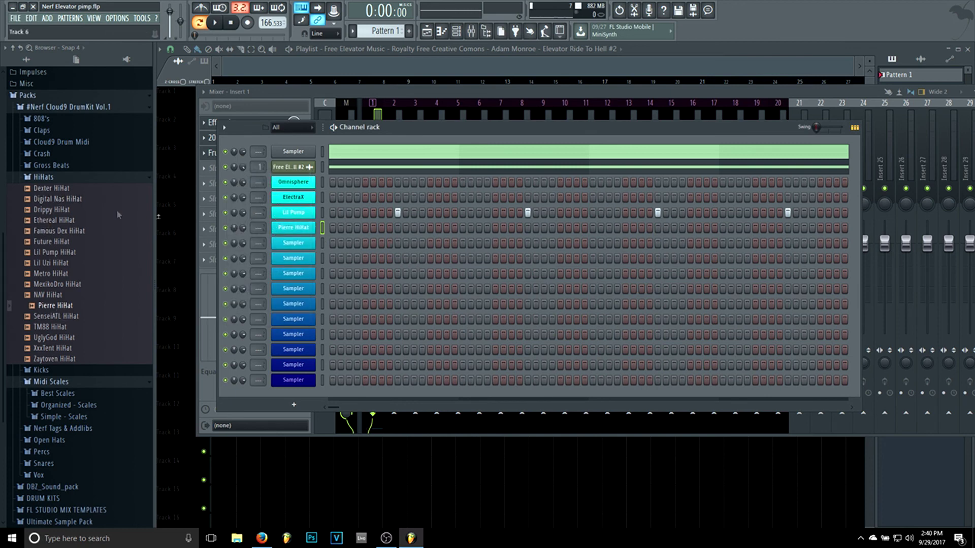
Audition the samples in the drum kit's Kicks folder and load Rack Kick onto the empty channel below Pierre HiHat.
click(53, 178)
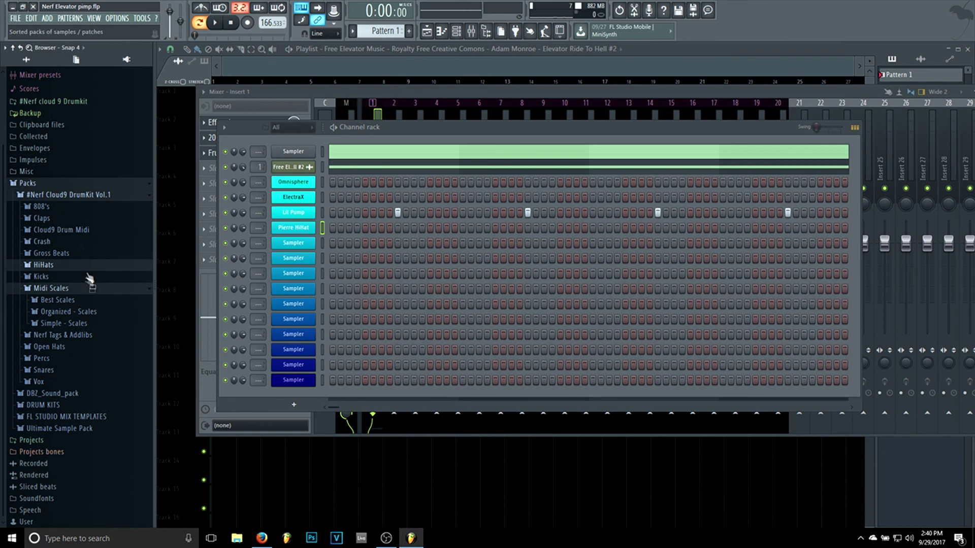
click(46, 278)
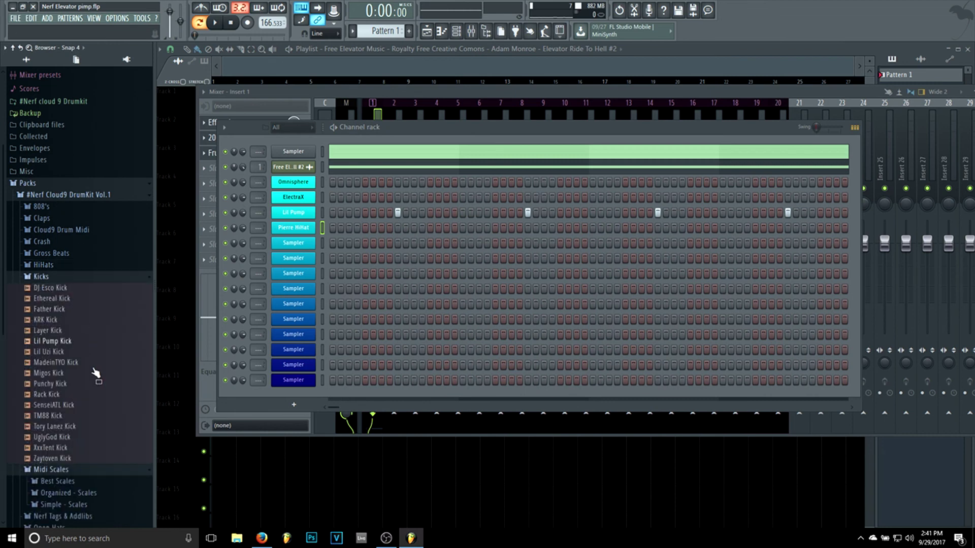
click(63, 309)
click(61, 331)
click(63, 341)
click(62, 351)
click(67, 362)
click(57, 374)
click(62, 395)
click(55, 405)
click(56, 415)
click(57, 427)
click(58, 437)
click(59, 448)
click(60, 458)
click(58, 395)
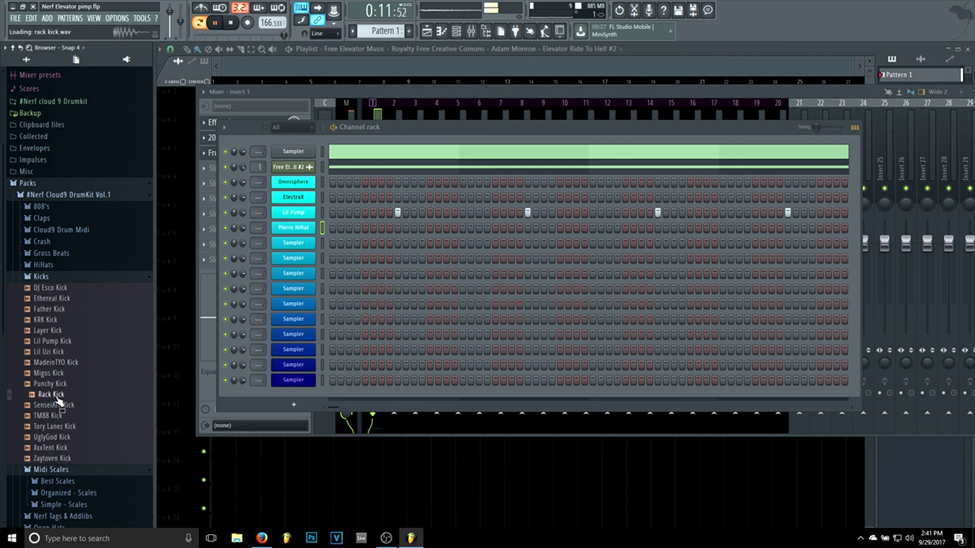
drag(57, 399, 292, 246)
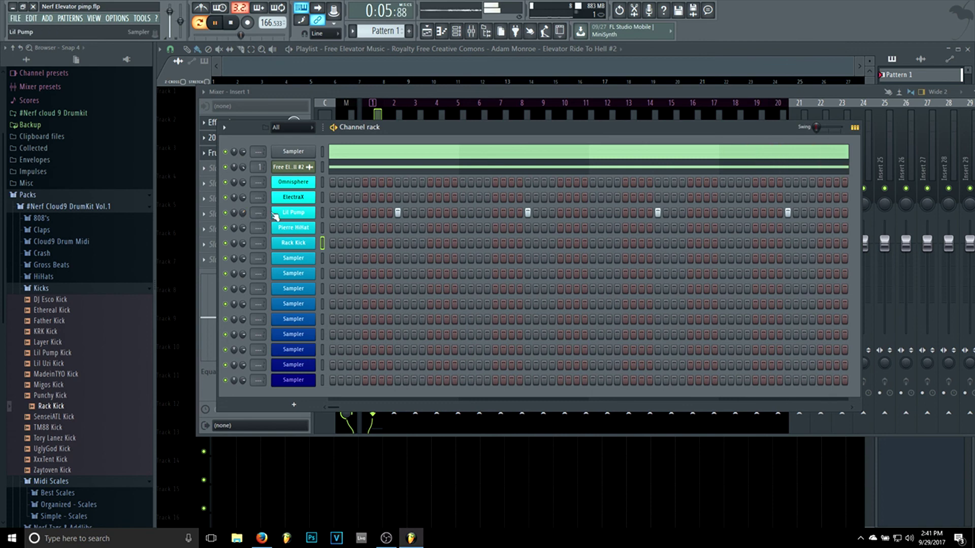
Program Rack Kick hits on steps 1, 13, 19, 21, 29 and 33, restarting playback along the way.
click(231, 22)
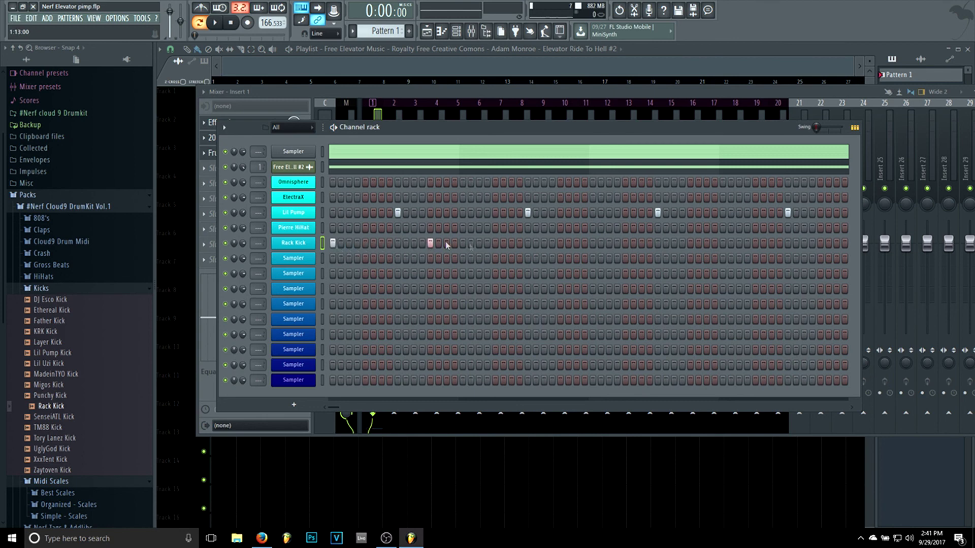
key(space)
click(494, 242)
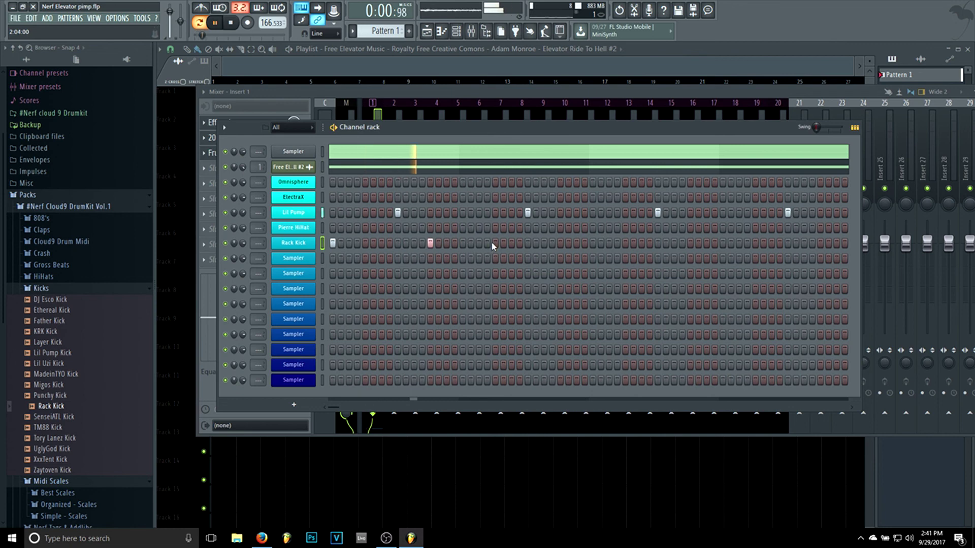
click(479, 243)
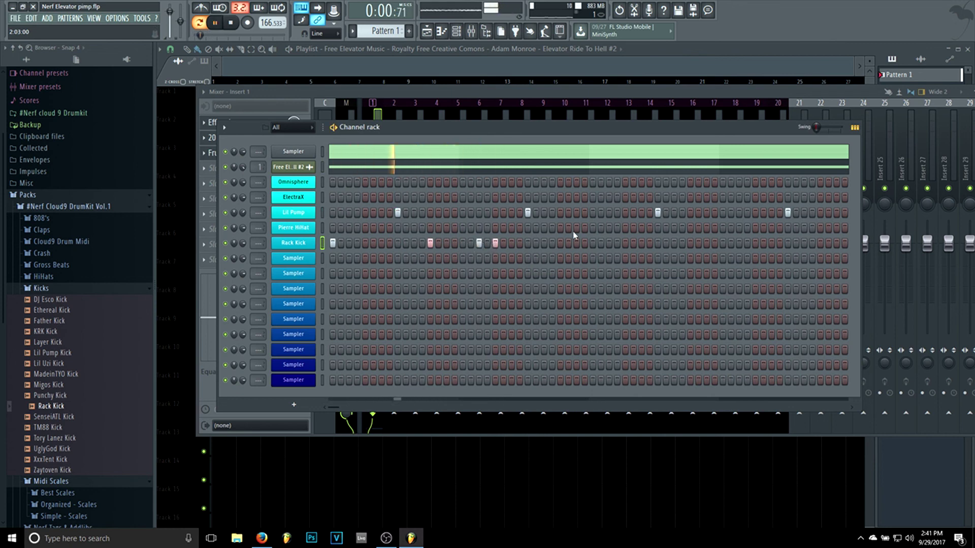
click(560, 243)
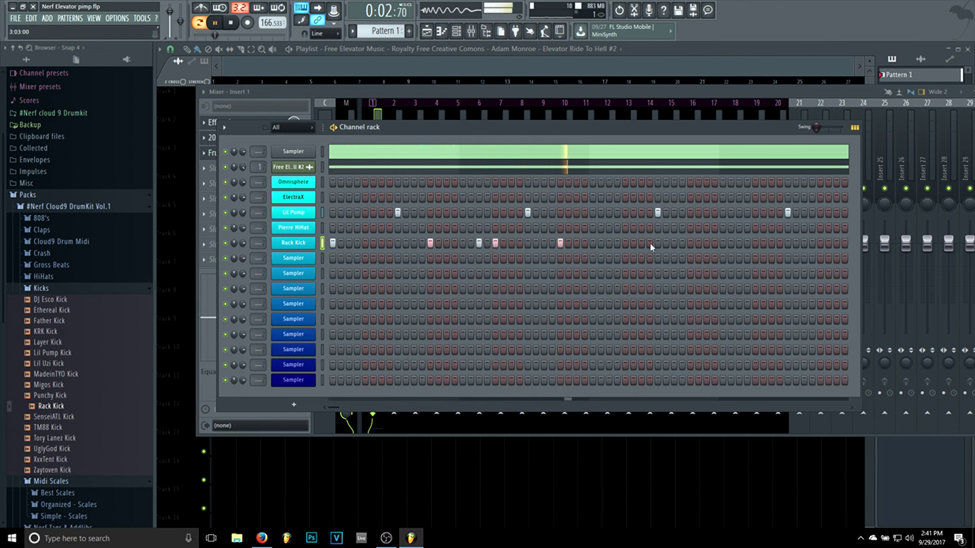
click(592, 243)
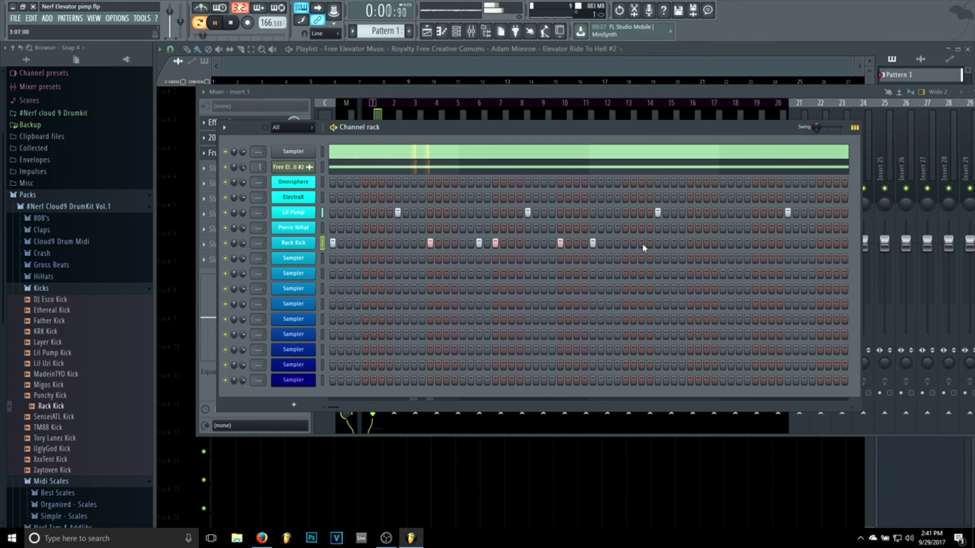
Try a Rack Kick hit on step 39, add hits on steps 45, 61 and 62, and stop playback.
click(642, 243)
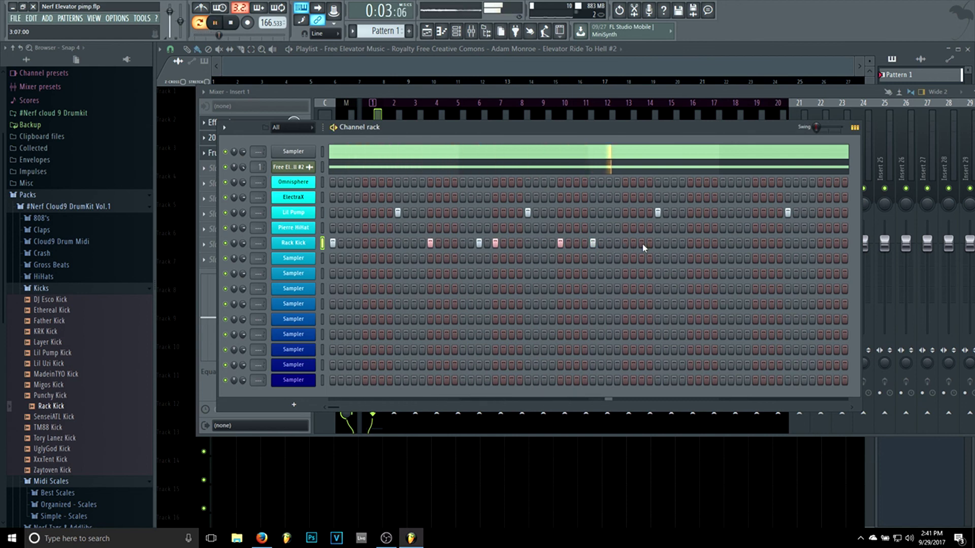
click(642, 243)
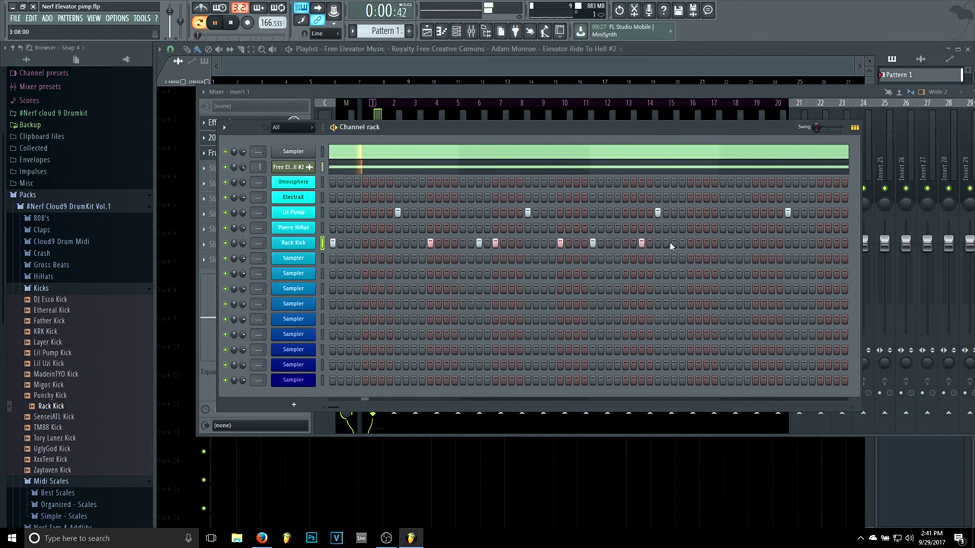
click(690, 243)
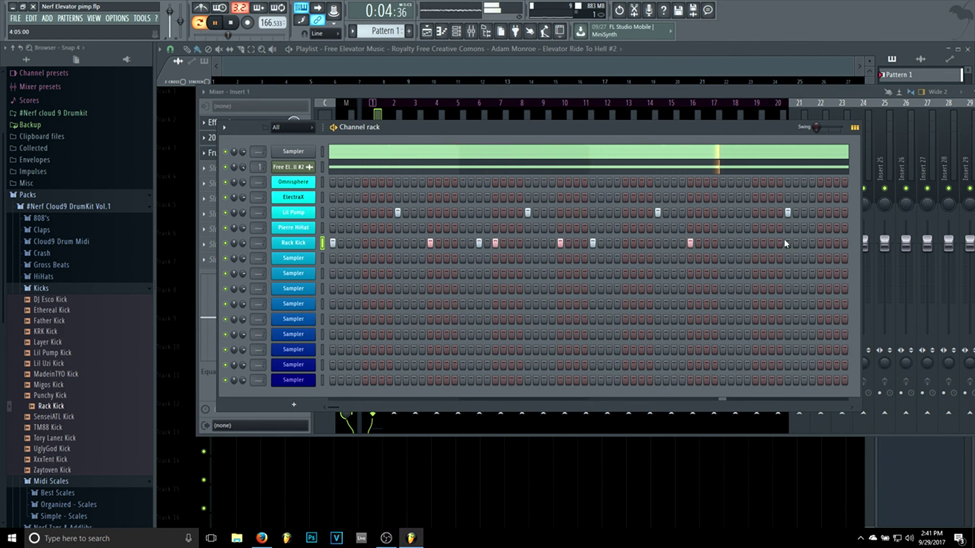
click(820, 243)
click(829, 243)
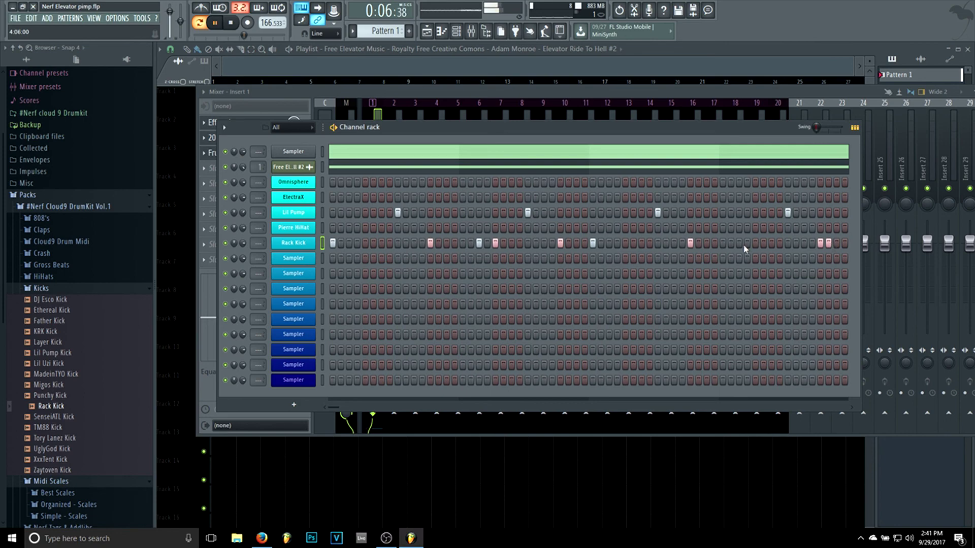
key(space)
Open Rack Kick's piano roll, select all of its kick notes and lengthen them to one step each.
right_click(304, 244)
click(327, 245)
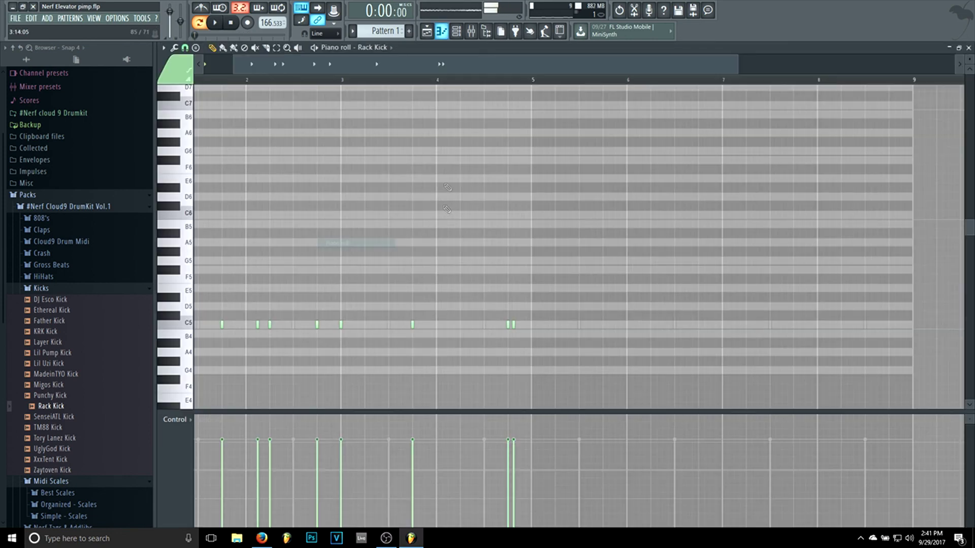
drag(570, 63, 523, 65)
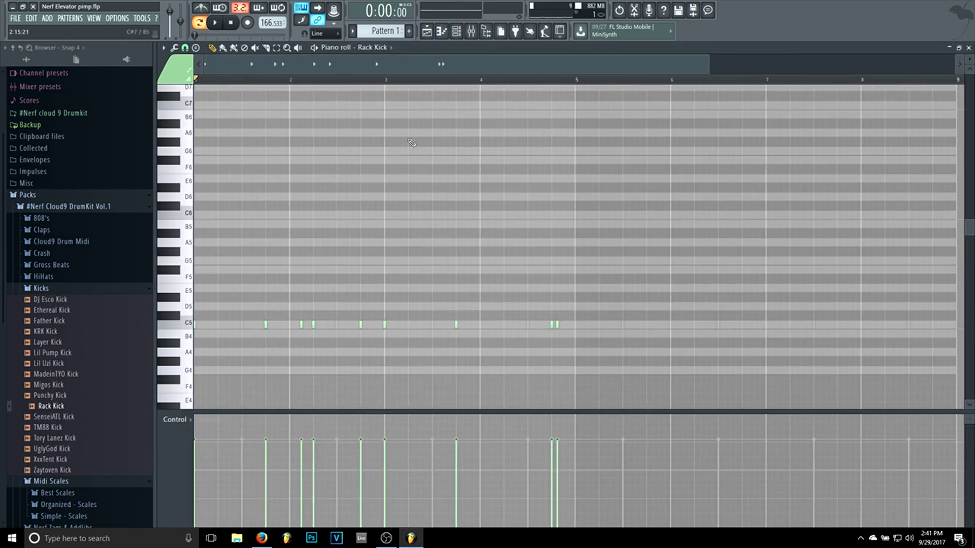
scroll(576, 304, down, 1)
drag(576, 304, 195, 184)
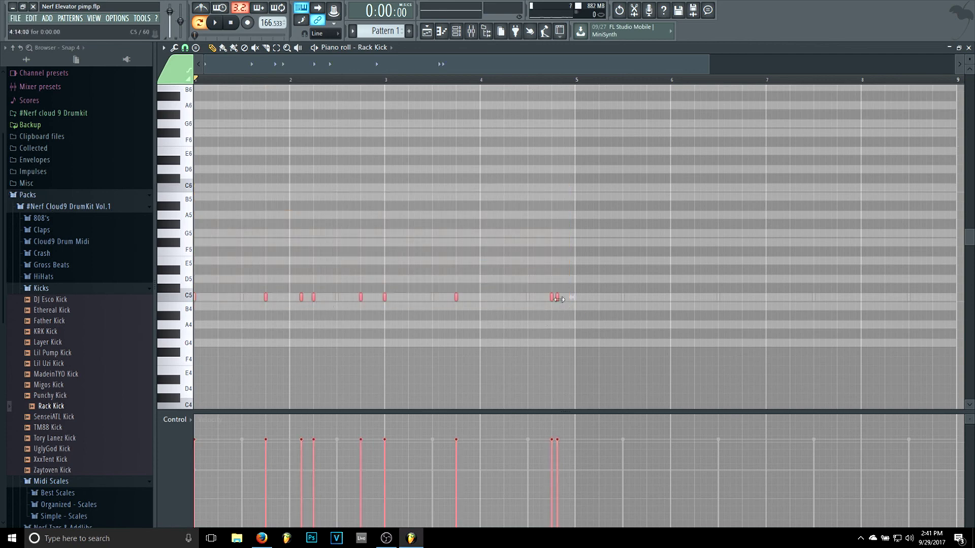
drag(562, 300, 565, 302)
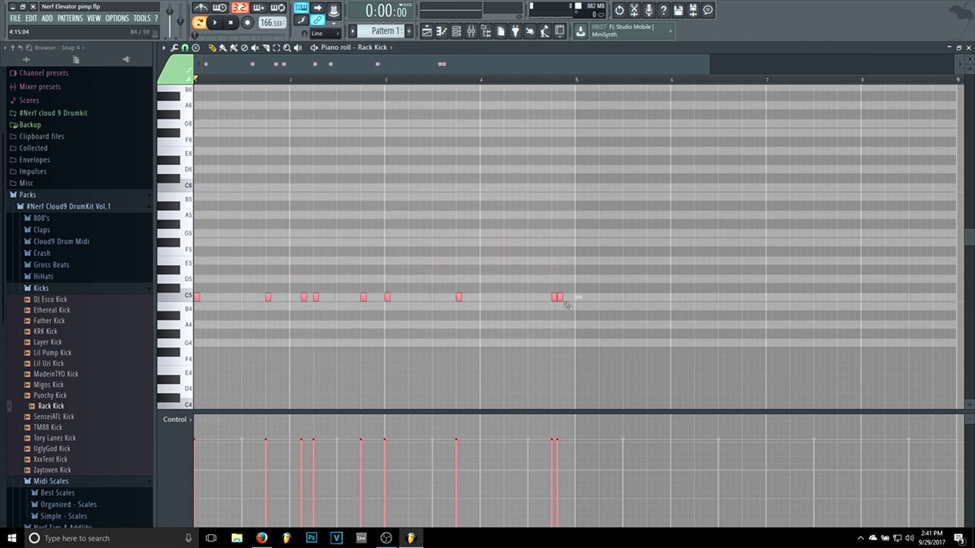
Duplicate the selected kick notes, align the copy to start at bar 5, and play the pattern.
key(ctrl+b)
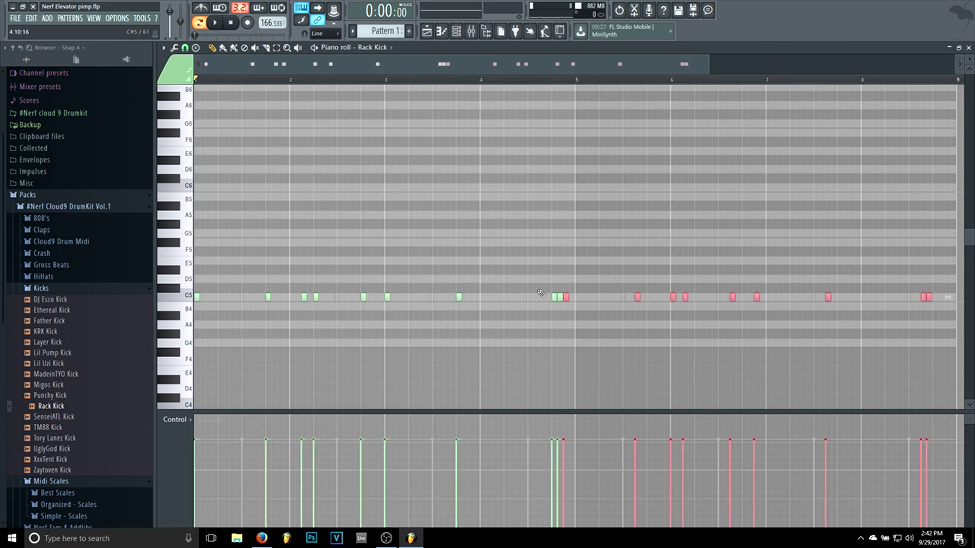
drag(686, 300, 699, 297)
key(space)
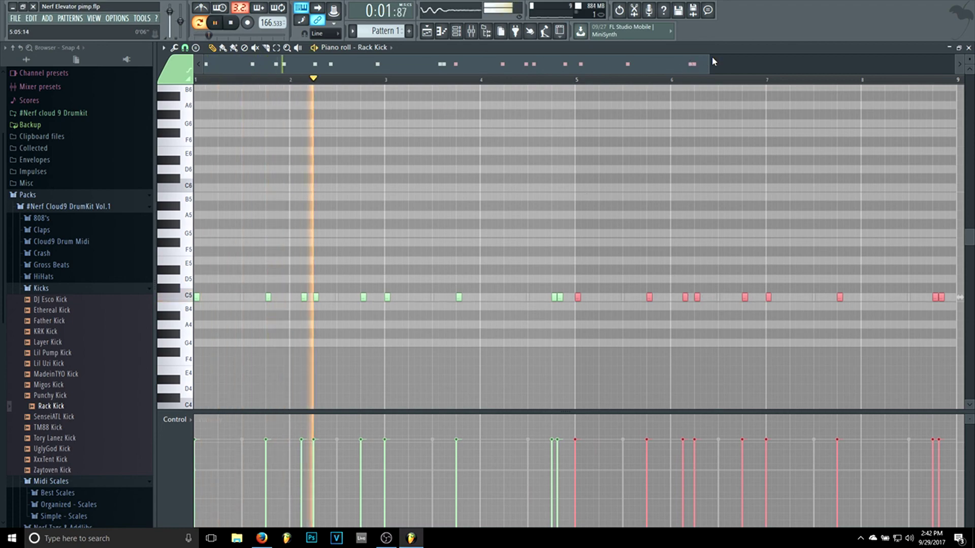
Add C5 kick notes at step 9 of bar 4 and step 5 of bar 8 in the Rack Kick piano roll.
drag(706, 61, 524, 72)
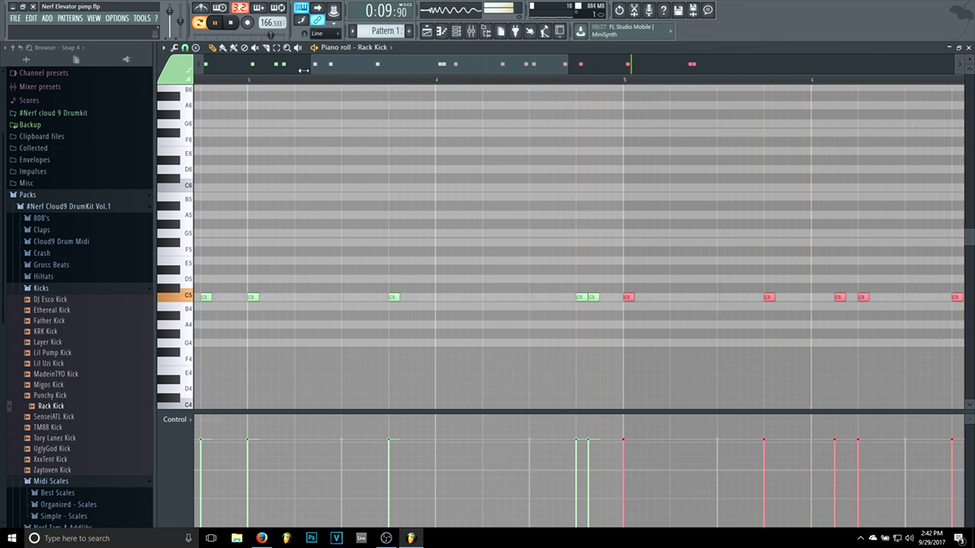
drag(311, 70, 201, 69)
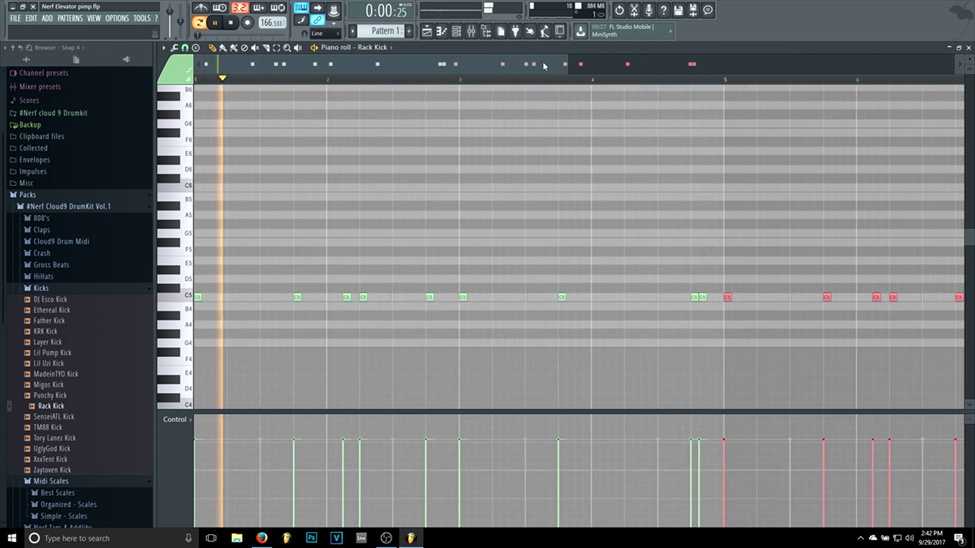
drag(543, 66, 598, 74)
click(524, 297)
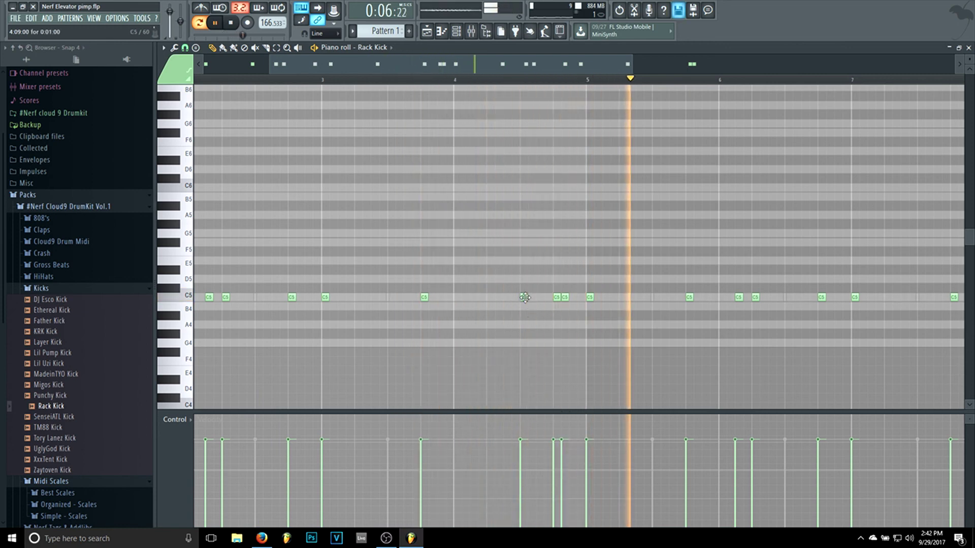
drag(457, 66, 642, 122)
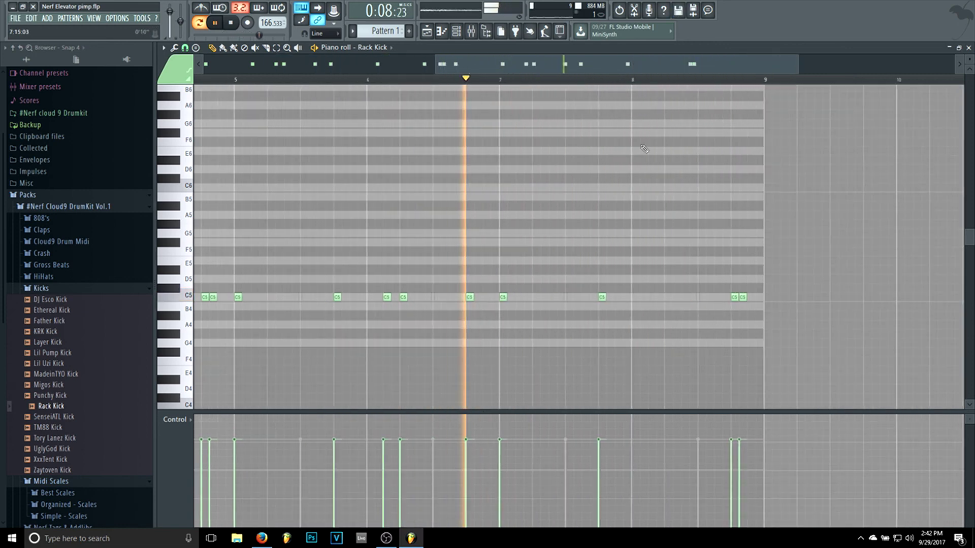
click(668, 299)
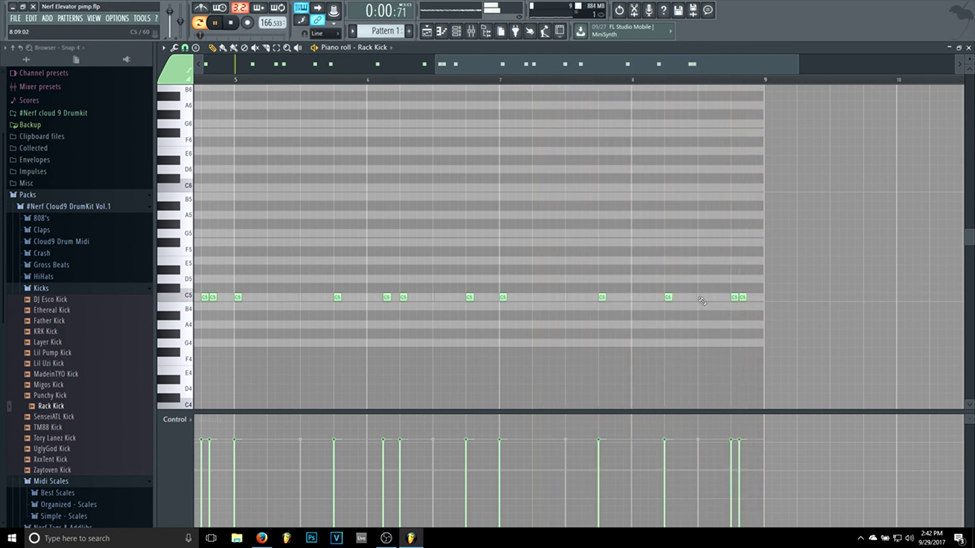
Move the kick note at step 9 of bar 4 to step 5 of that bar.
drag(538, 71, 351, 60)
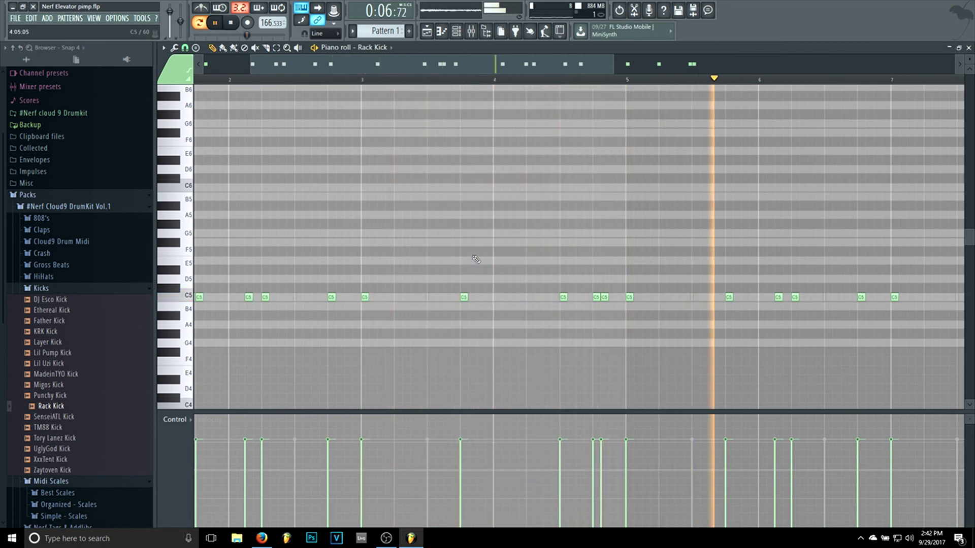
drag(562, 298, 528, 299)
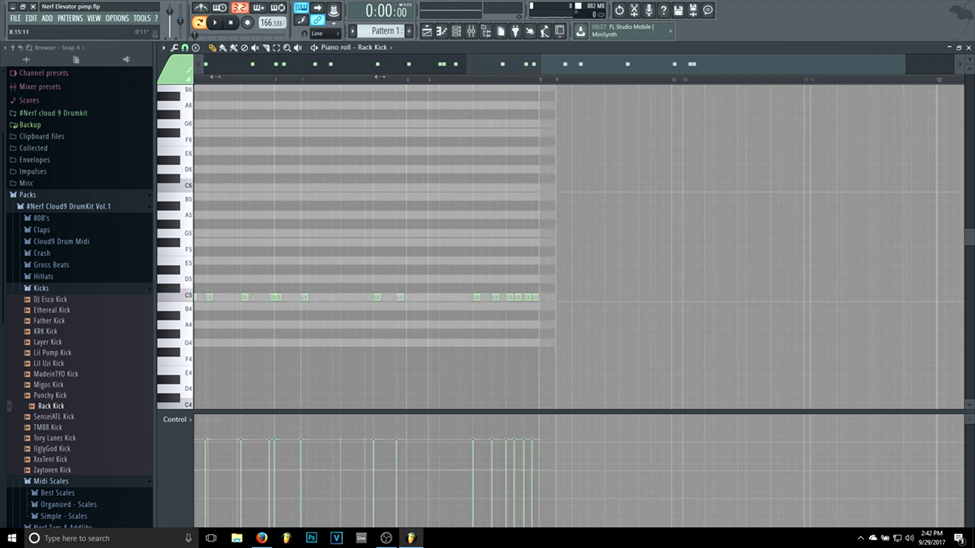
drag(541, 67, 202, 77)
drag(903, 67, 960, 64)
drag(639, 72, 203, 63)
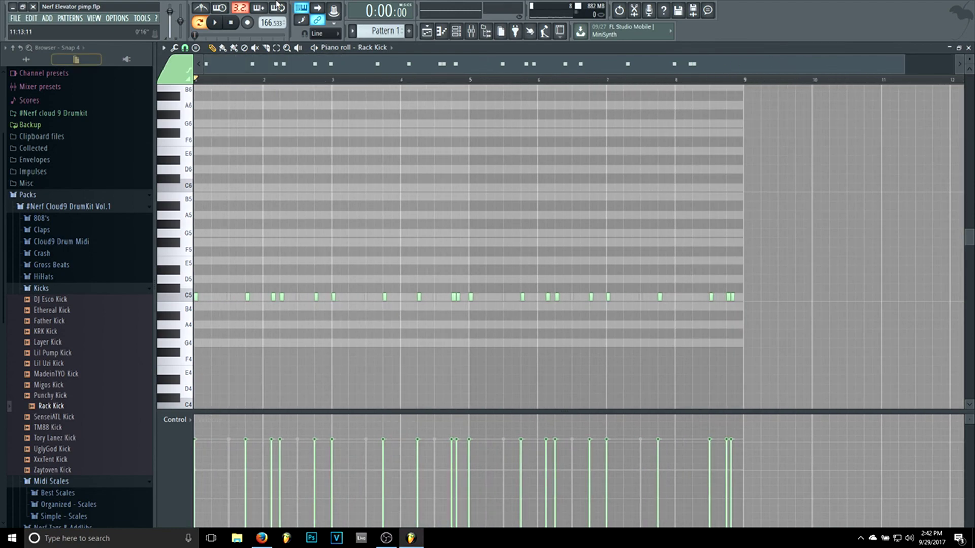
Audition samples in the drum kit's 808's folder and load NAV 808 onto the empty channel below Rack Kick in the channel rack.
click(456, 32)
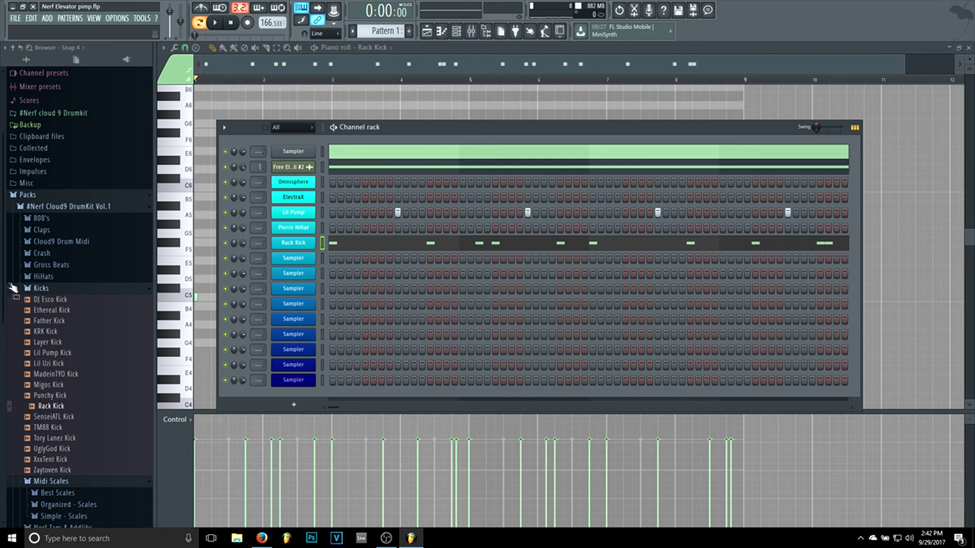
click(49, 289)
click(61, 219)
scroll(86, 232, down, 3)
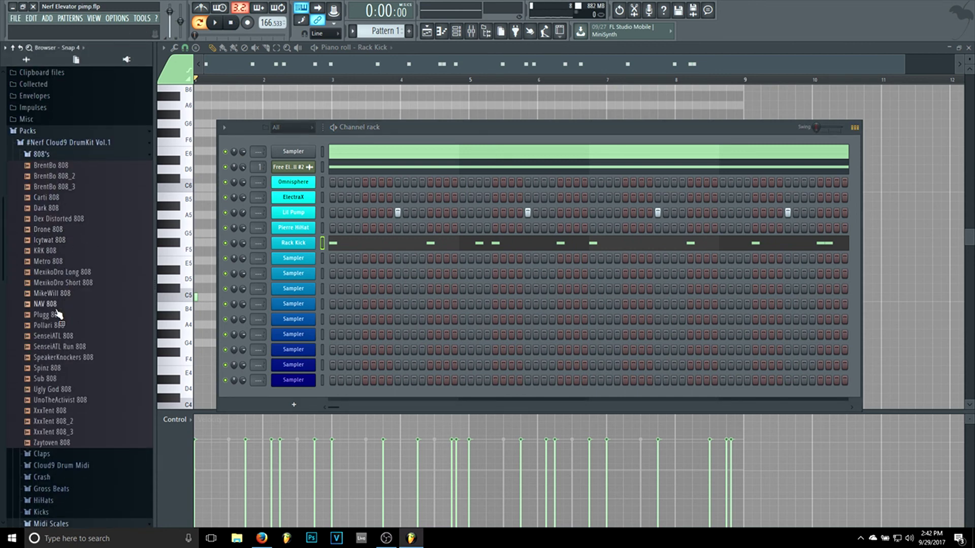
click(62, 284)
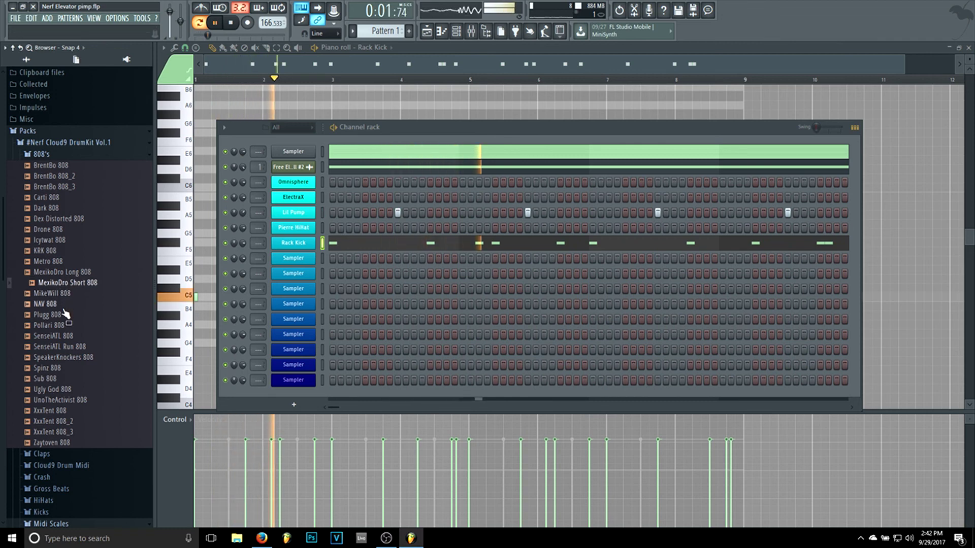
click(71, 336)
click(75, 356)
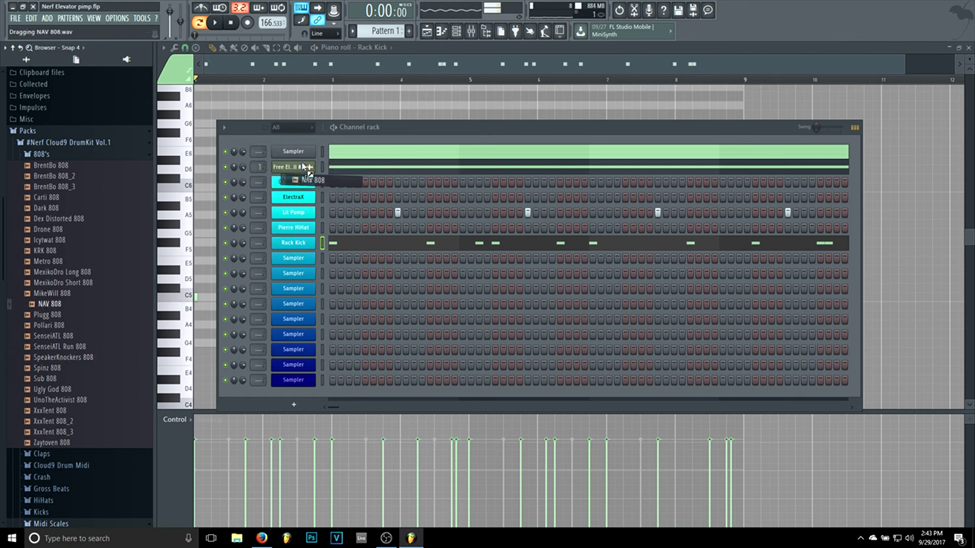
drag(300, 263, 300, 260)
Open the NAV 808 sample in Edison, detect its pitch regions and close the editor.
click(293, 259)
right_click(380, 411)
click(401, 434)
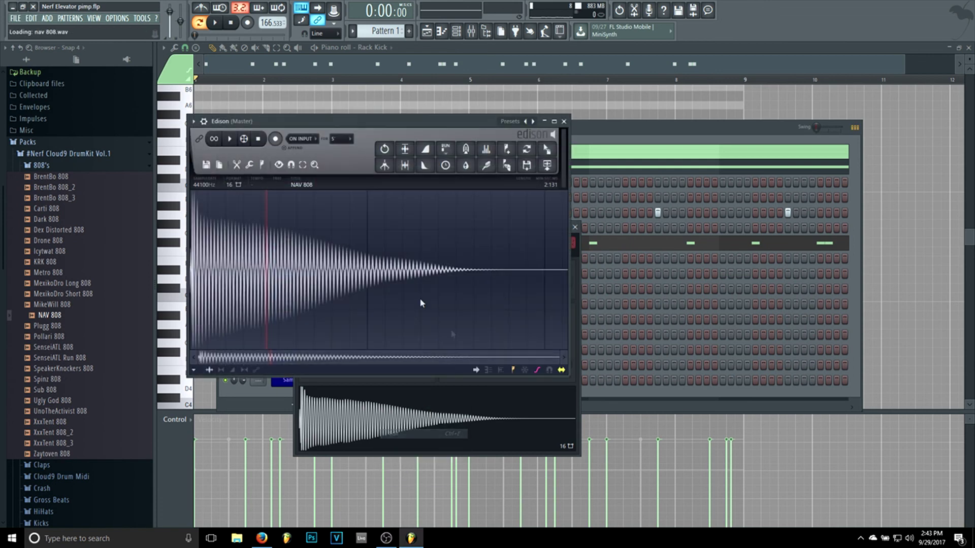
click(263, 165)
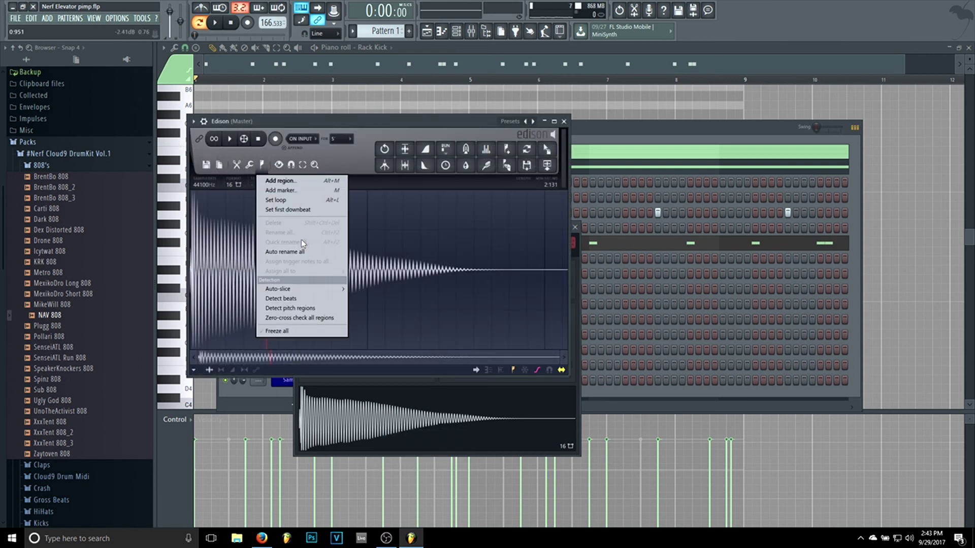
click(296, 309)
click(564, 122)
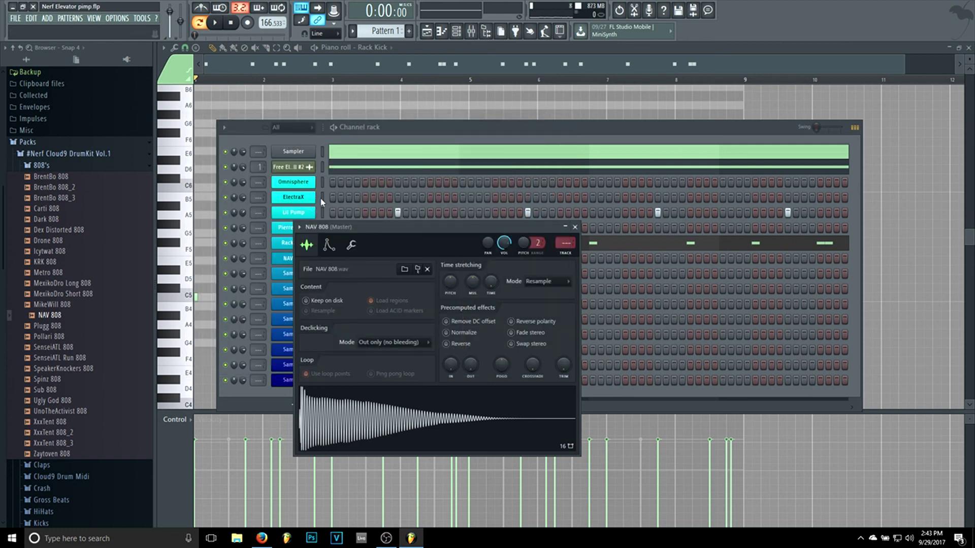
Set the NAV 808 channel's root note to G5 and save the project.
click(352, 248)
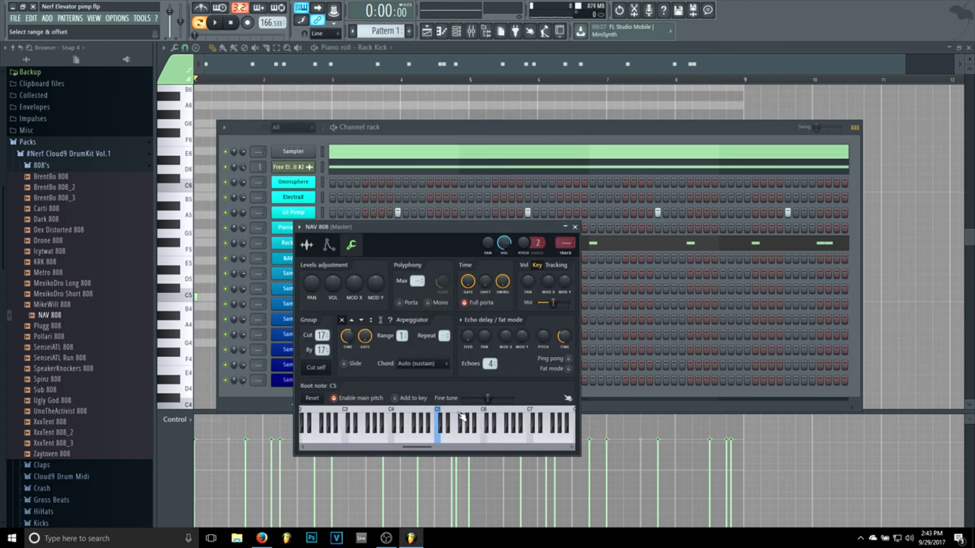
click(575, 227)
click(21, 18)
click(30, 62)
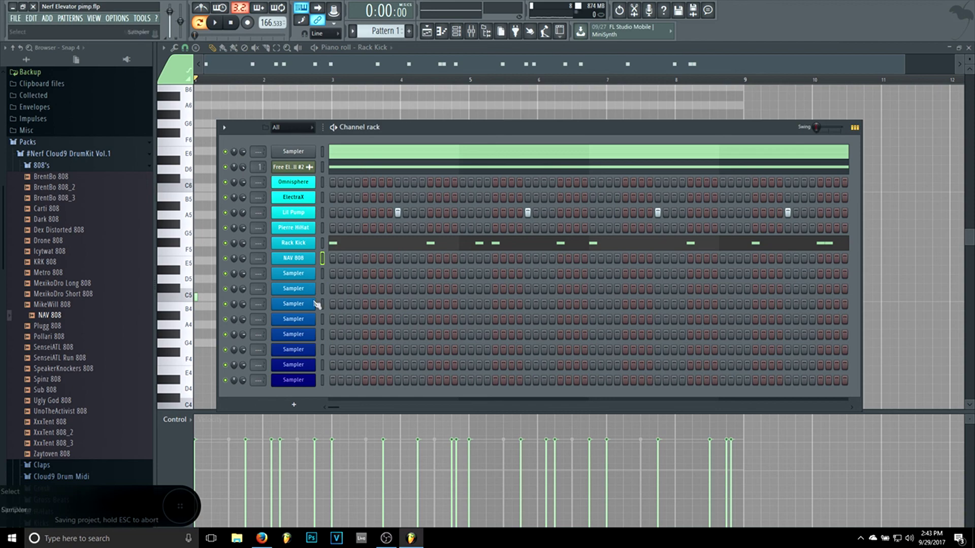
right_click(295, 260)
click(304, 262)
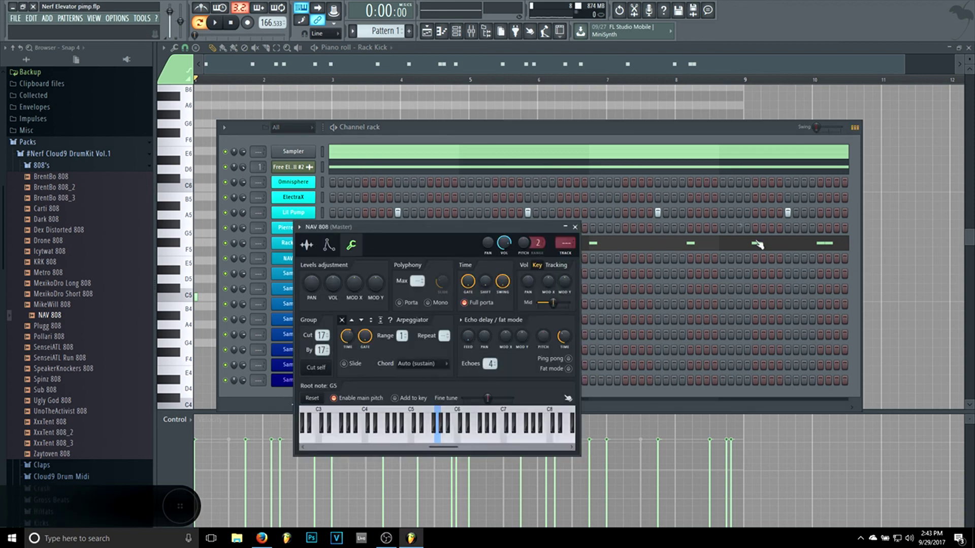
click(305, 259)
right_click(305, 259)
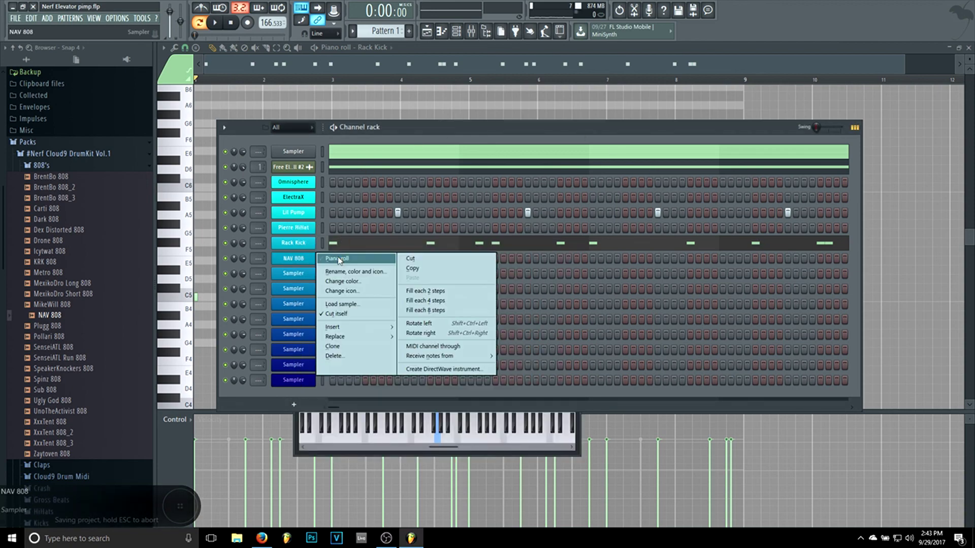
click(339, 259)
scroll(268, 189, up, 3)
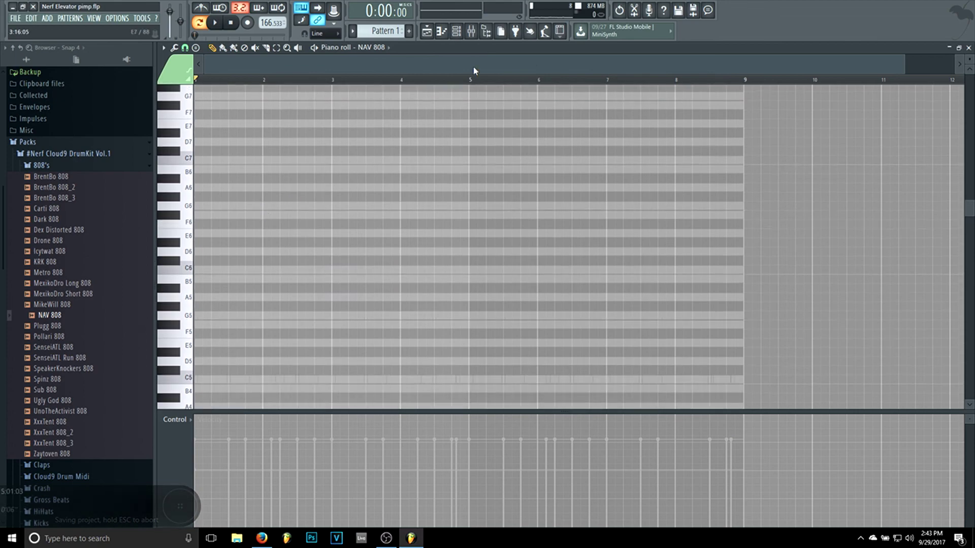
click(455, 31)
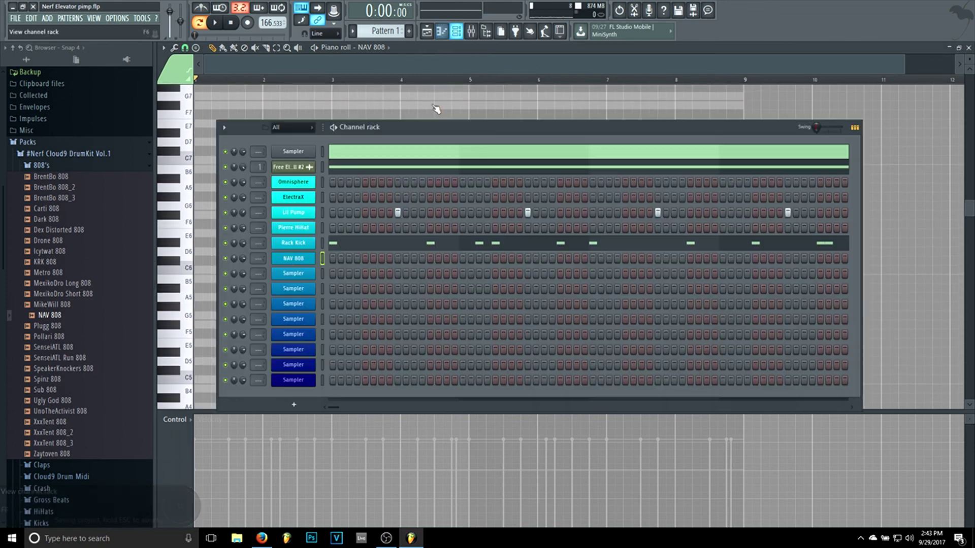
right_click(226, 245)
click(238, 250)
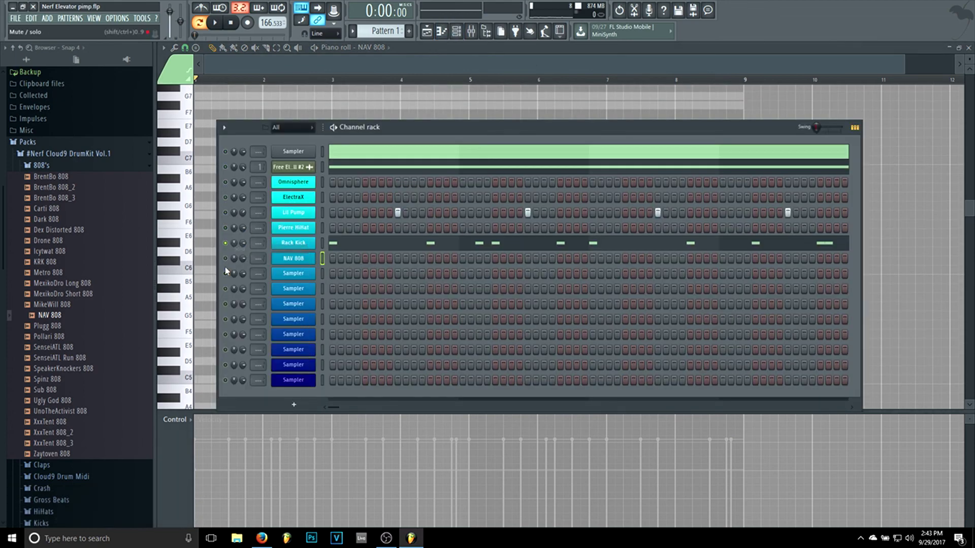
right_click(225, 248)
click(238, 250)
Copy the Rack Kick notes into the NAV 808 channel and open the NAV 808 piano roll.
right_click(303, 244)
click(428, 254)
right_click(304, 259)
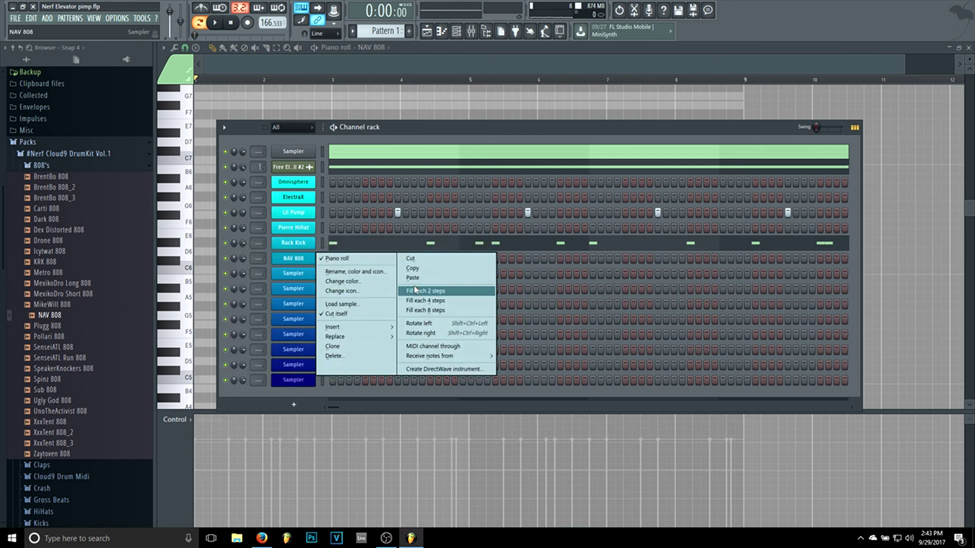
click(418, 278)
click(351, 261)
click(351, 262)
scroll(547, 323, down, 2)
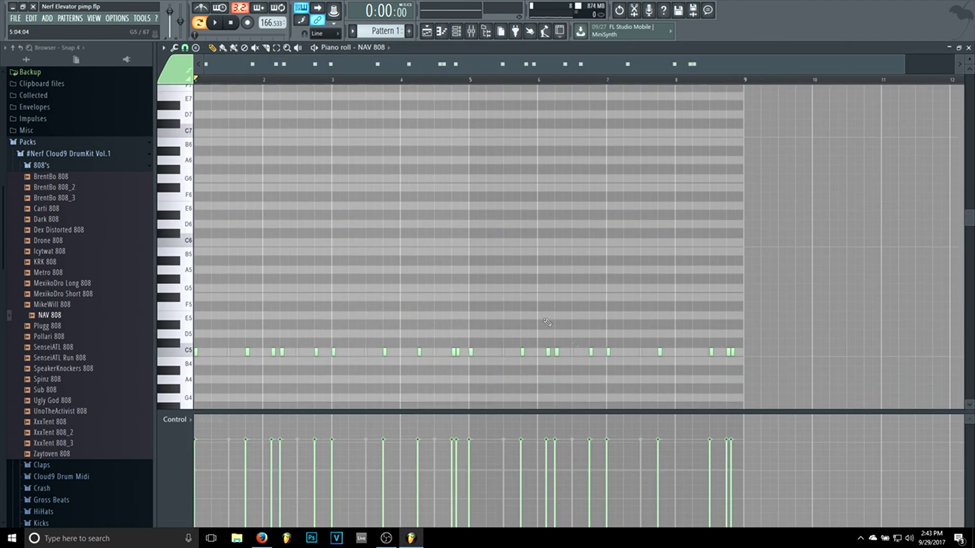
Select all NAV 808 notes and transpose them up to G5.
drag(746, 378, 195, 321)
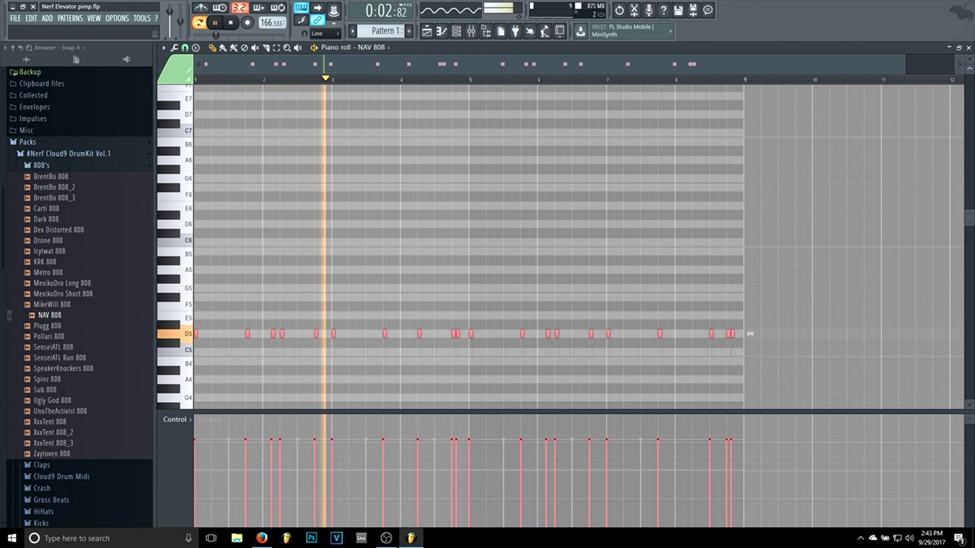
key(shift+Up)
key(shift+Up)
key(shift+Up)
key(shift+Up)
key(shift+Up)
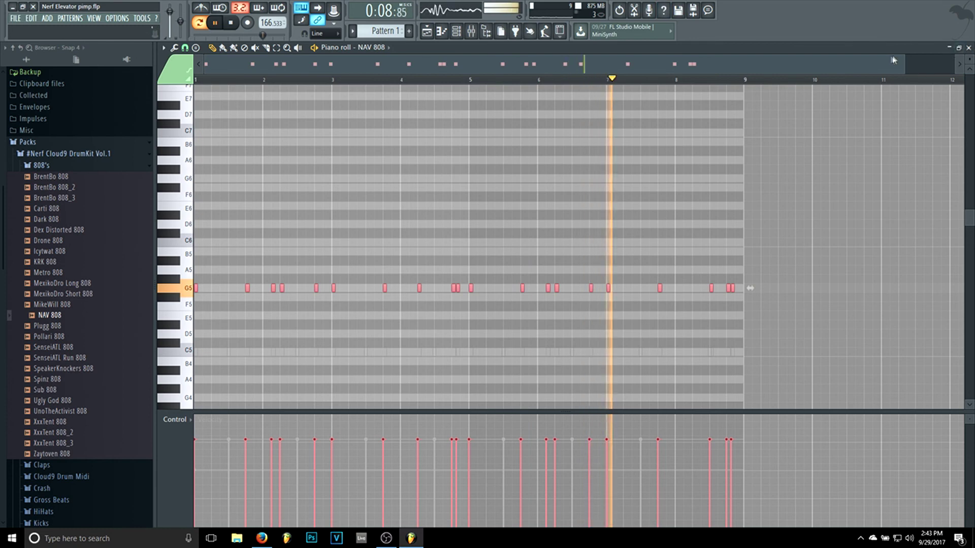
Delete the second of the two adjacent notes at the end of bar 4 and lengthen the notes in bars 1 to 4 to two steps.
drag(905, 64, 696, 65)
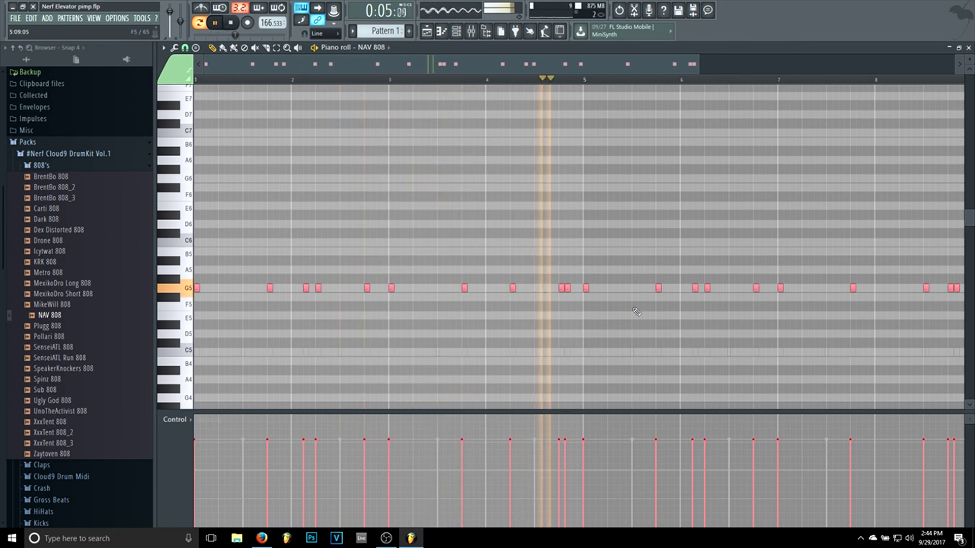
key(space)
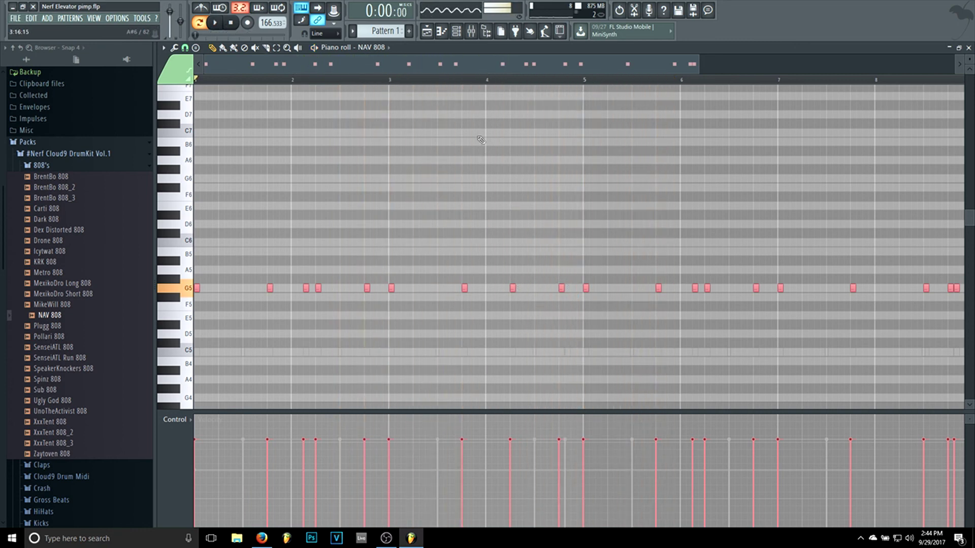
click(374, 318)
drag(575, 329, 194, 222)
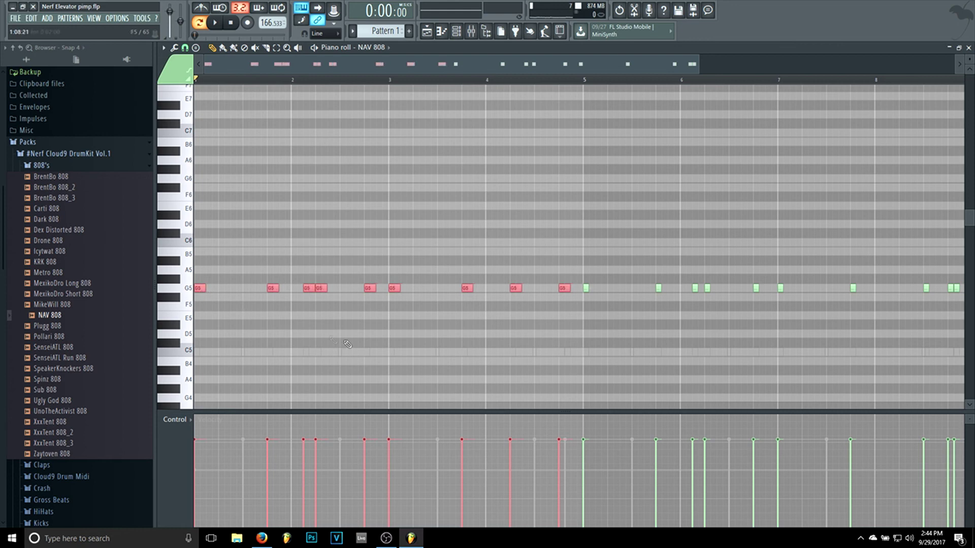
Raise the NAV 808 note at step 13 of bar 2 to B5 and lower the two bar 3 notes to F#5.
key(space)
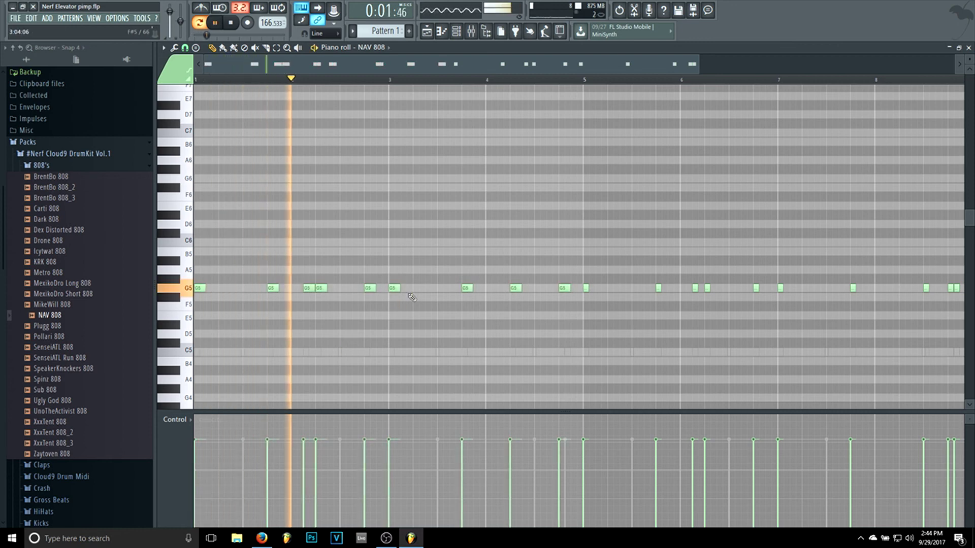
drag(371, 288, 370, 251)
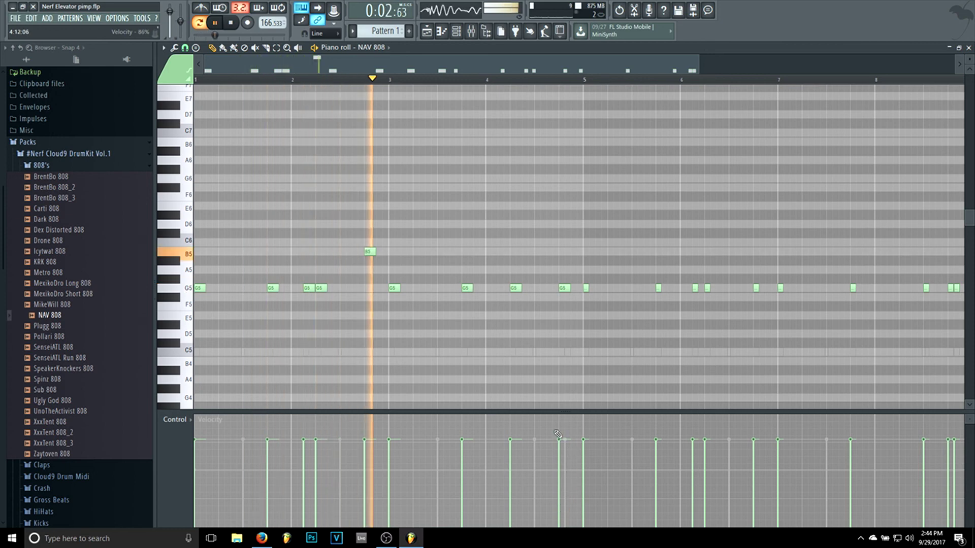
drag(397, 288, 397, 299)
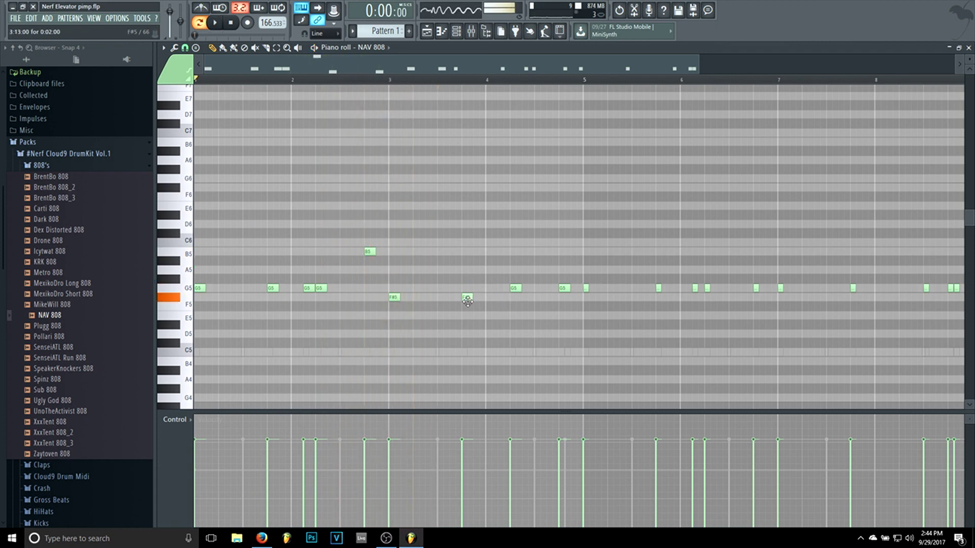
Raise the two NAV 808 notes in bar 4 to C6.
drag(516, 289, 516, 241)
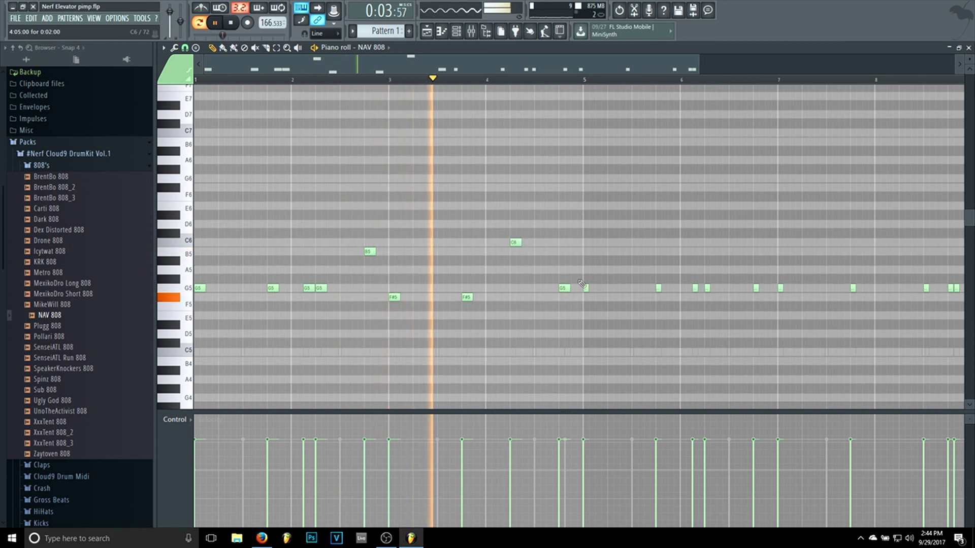
drag(563, 288, 559, 275)
key(shift+Up)
key(shift+Up)
key(shift+Up)
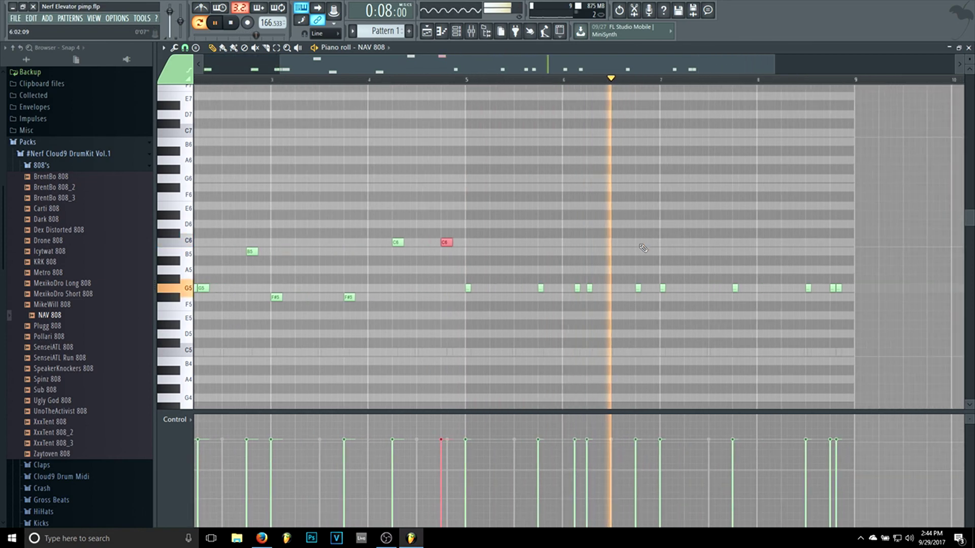
Raise the two NAV 808 notes near the start of bar 6 to C6 and save the project.
drag(621, 319, 520, 255)
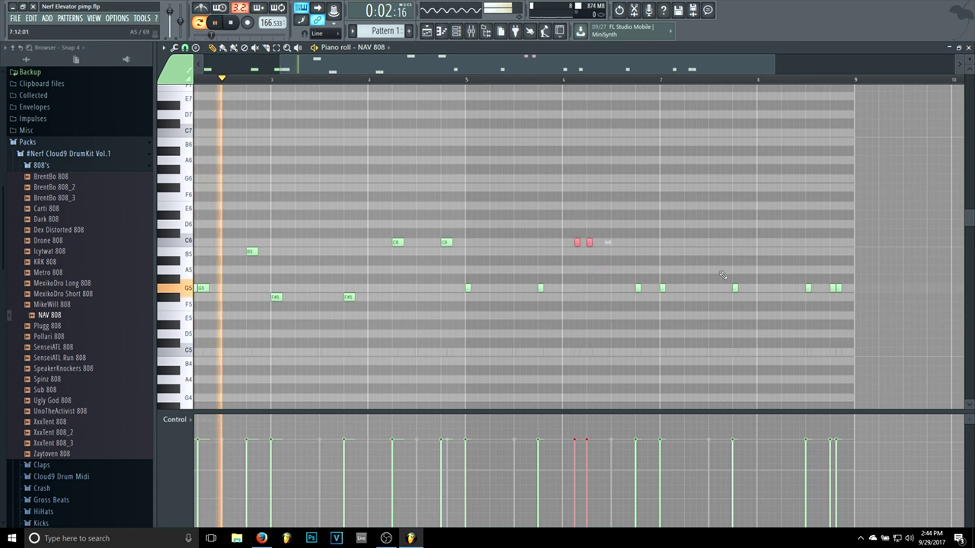
click(15, 18)
click(25, 70)
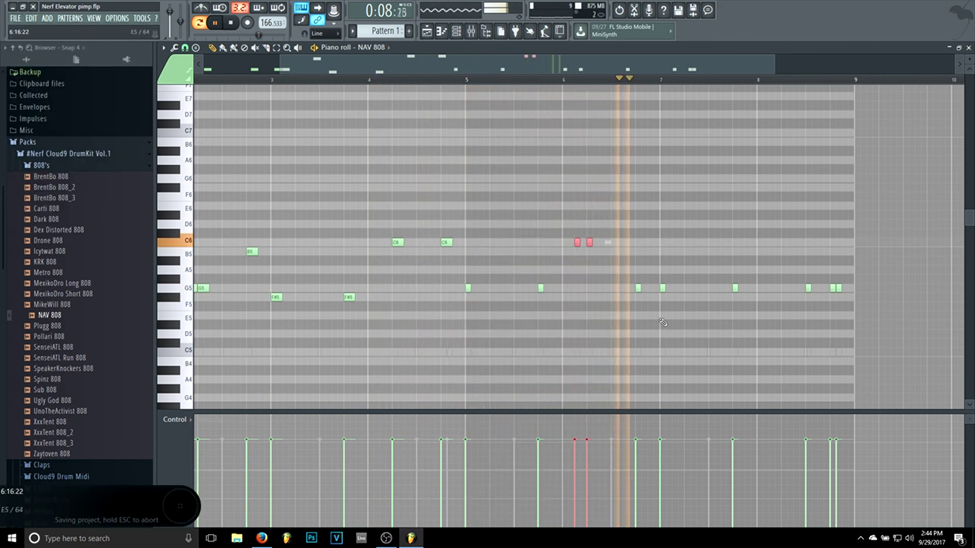
Transpose the last two NAV 808 notes of bar 8 up to D6.
key(space)
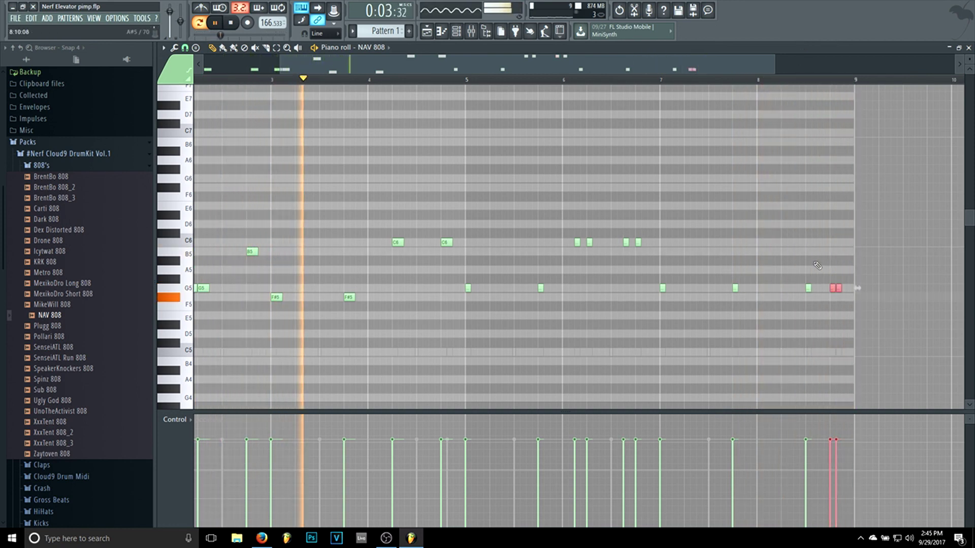
key(Up)
key(Up)
key(Up)
key(Up)
key(Up)
key(Up)
key(Up)
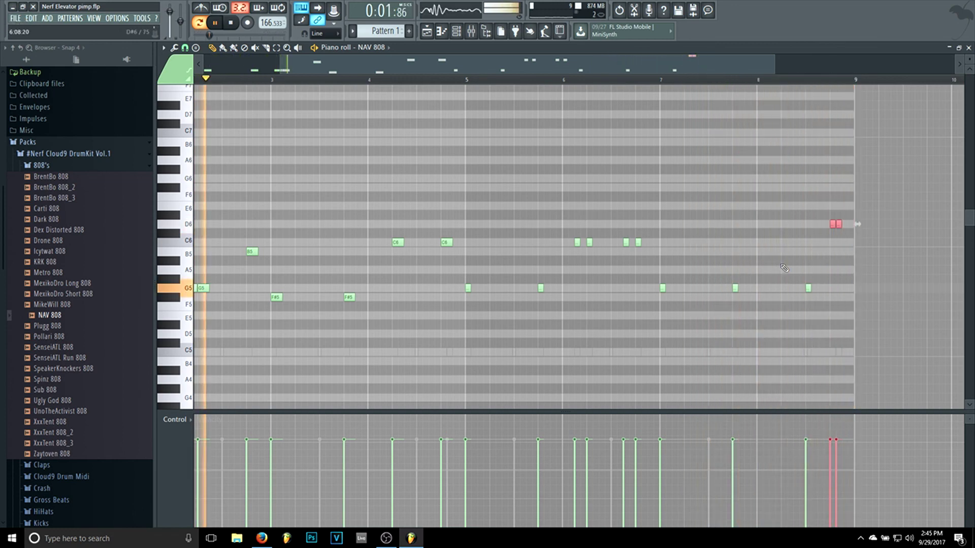
Raise the note at step 13 of bar 7 to A5 and add another A5 note at step 3 of bar 8.
drag(756, 310, 720, 268)
key(shift+Up)
key(shift+Up)
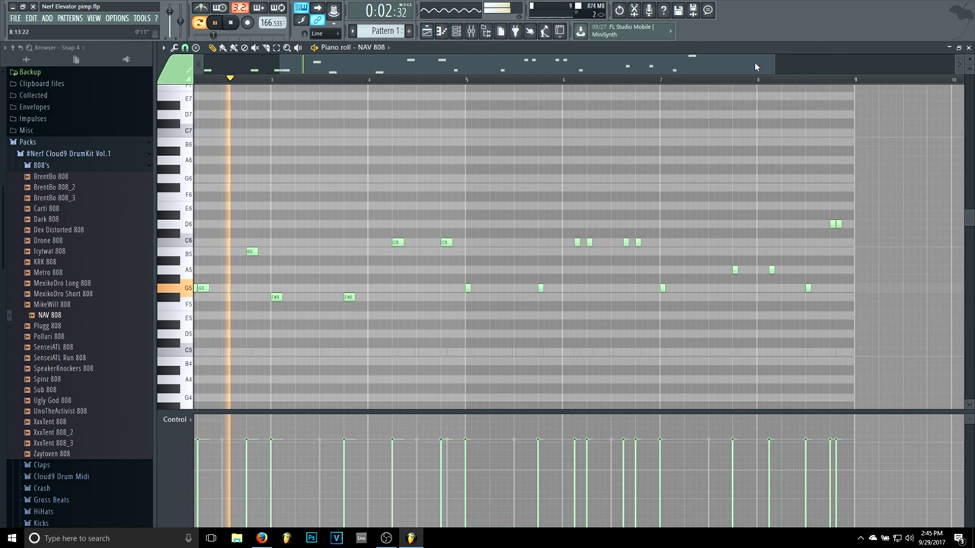
Add a C5 Rack Kick note at step 3 of bar 8 to match the NAV 808 pattern, and save the project.
drag(773, 62, 731, 69)
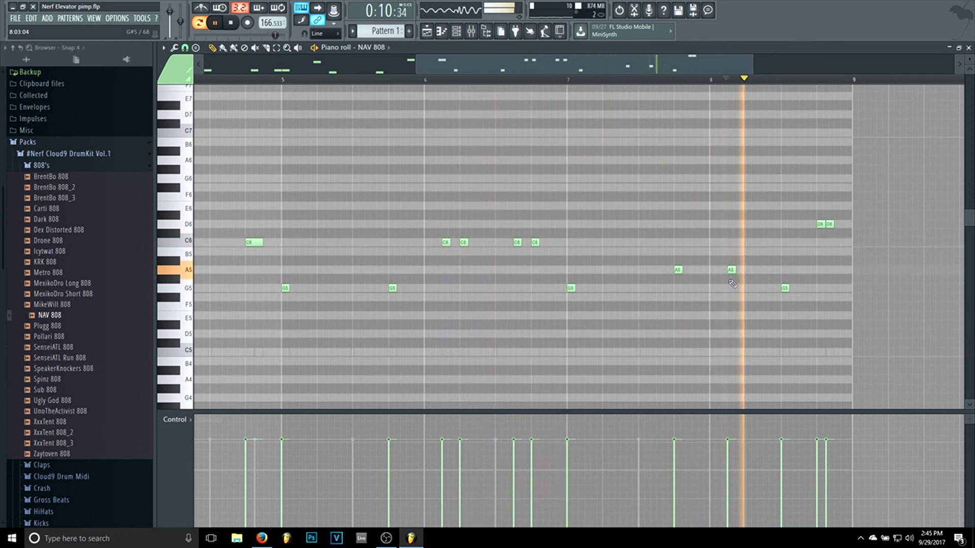
click(459, 32)
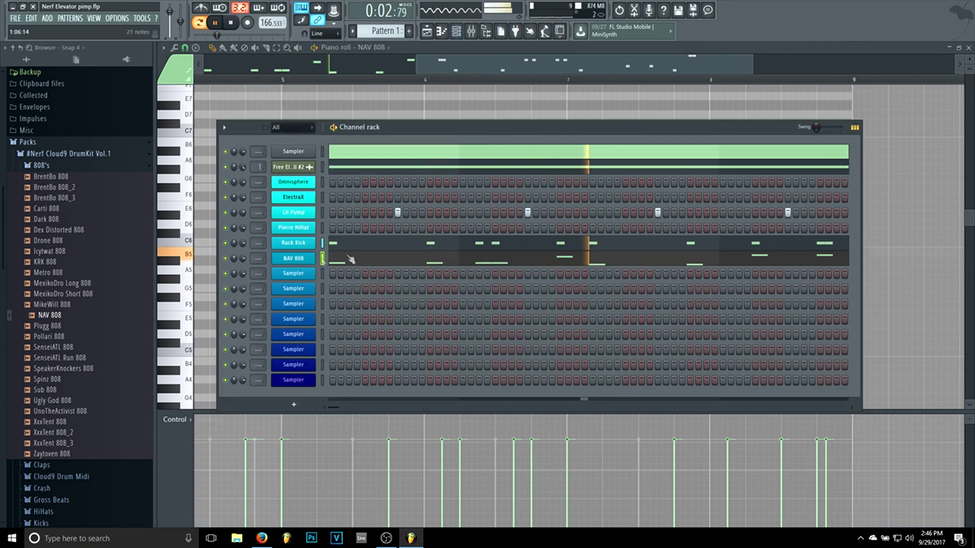
drag(333, 408, 833, 413)
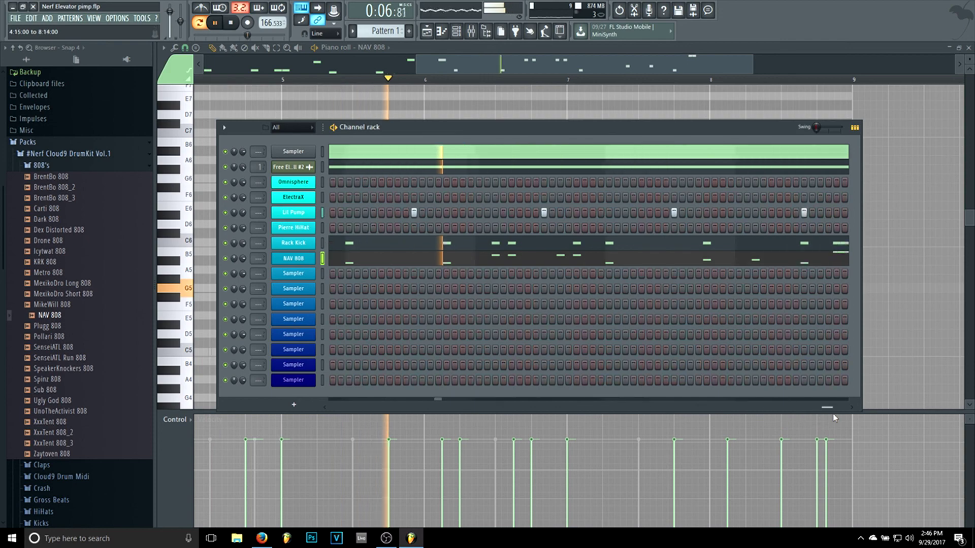
click(740, 246)
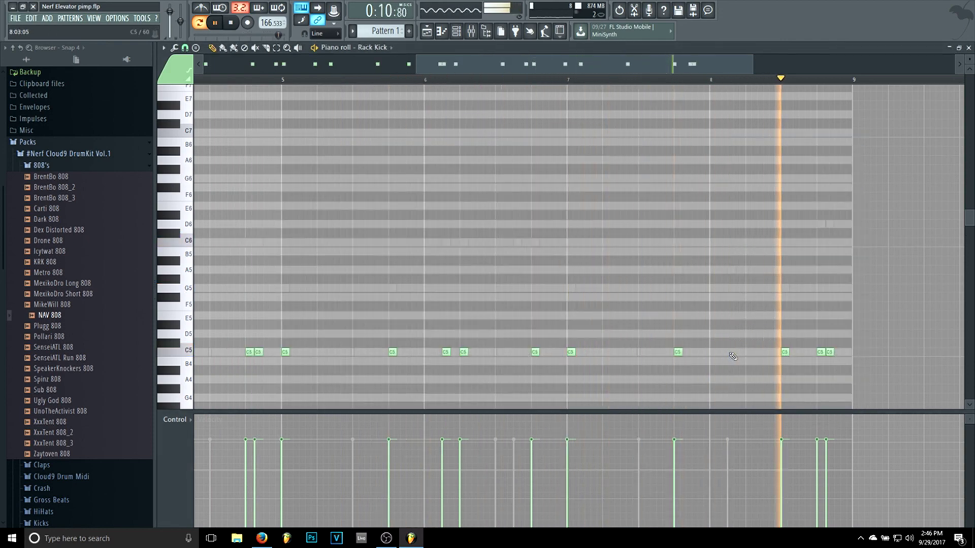
click(733, 352)
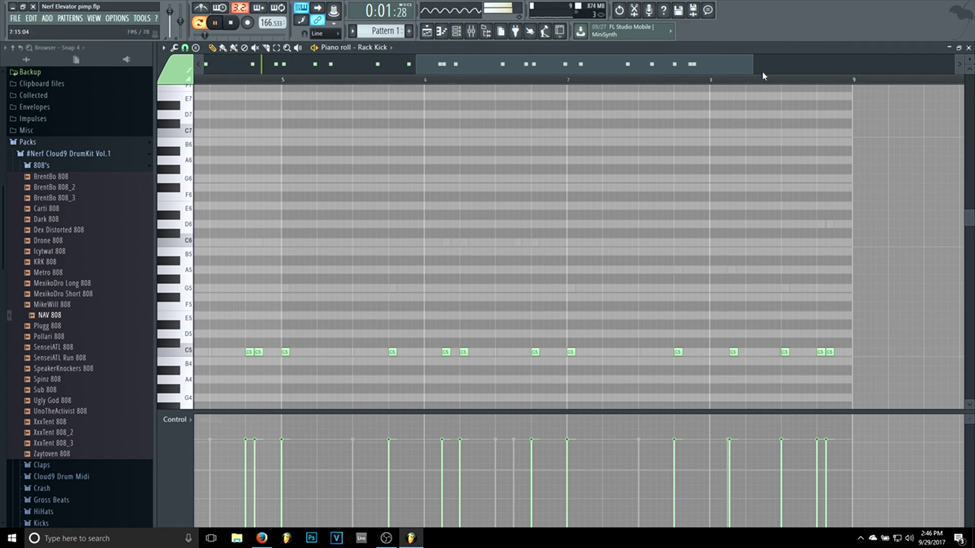
drag(752, 65, 650, 83)
click(588, 65)
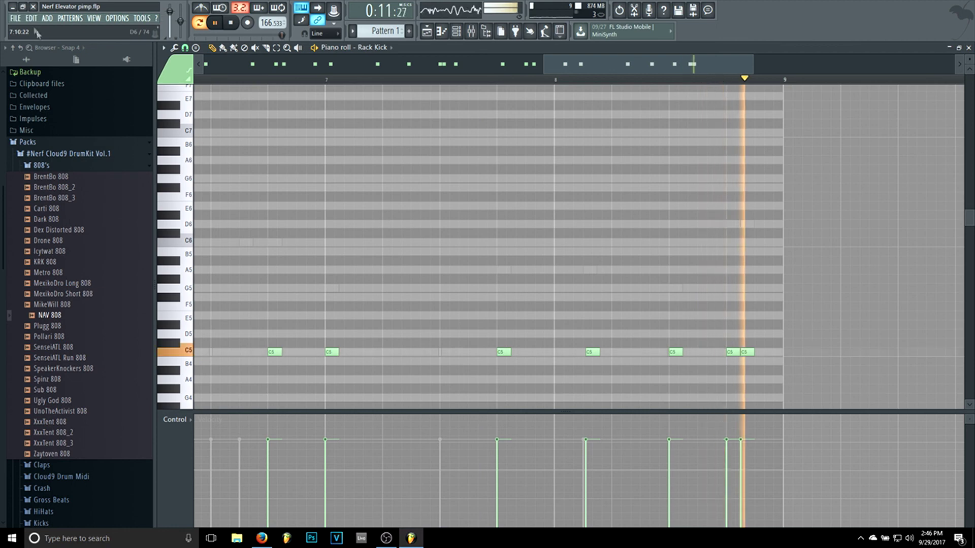
click(15, 18)
click(31, 62)
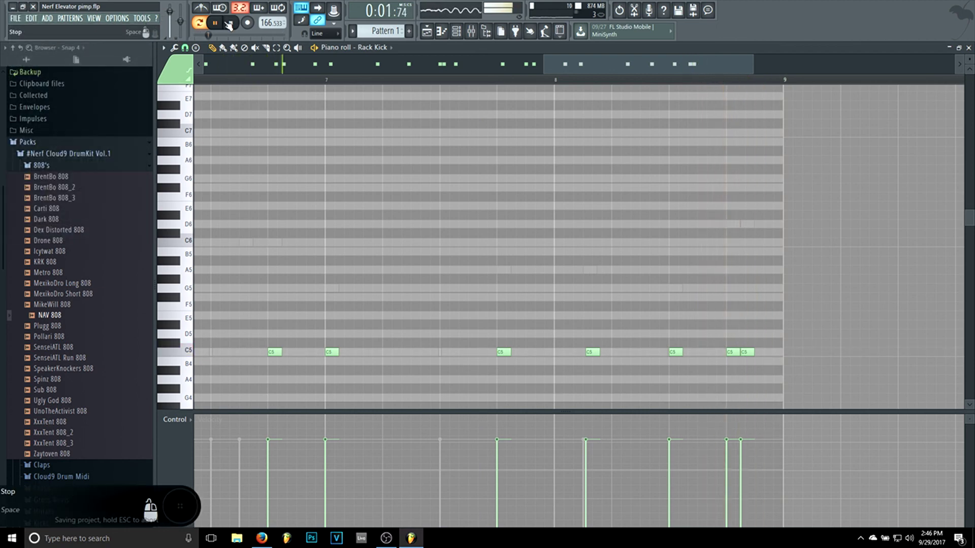
Bring up the channel rack and open the Snares folder of the #Nerf Cloud9 DrumKit Vol.1 pack.
click(471, 31)
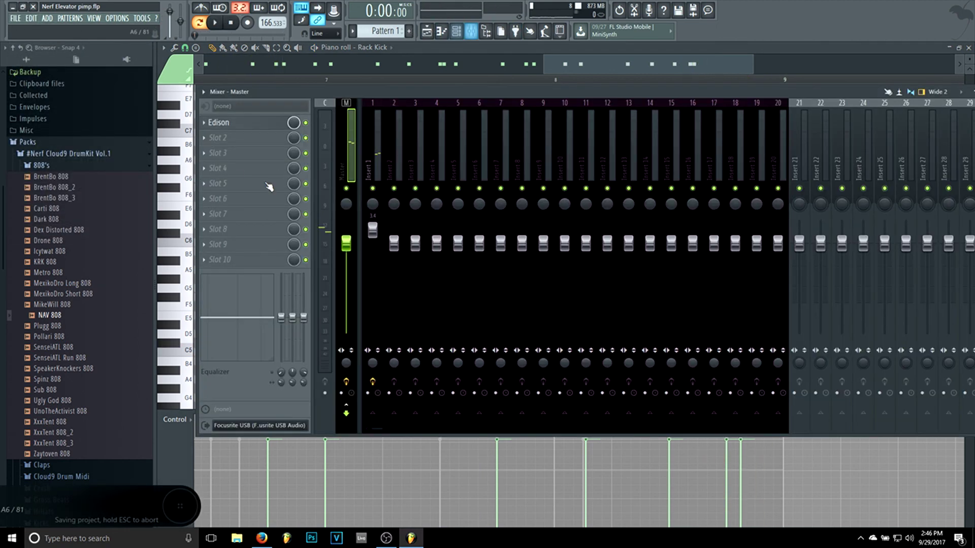
click(456, 31)
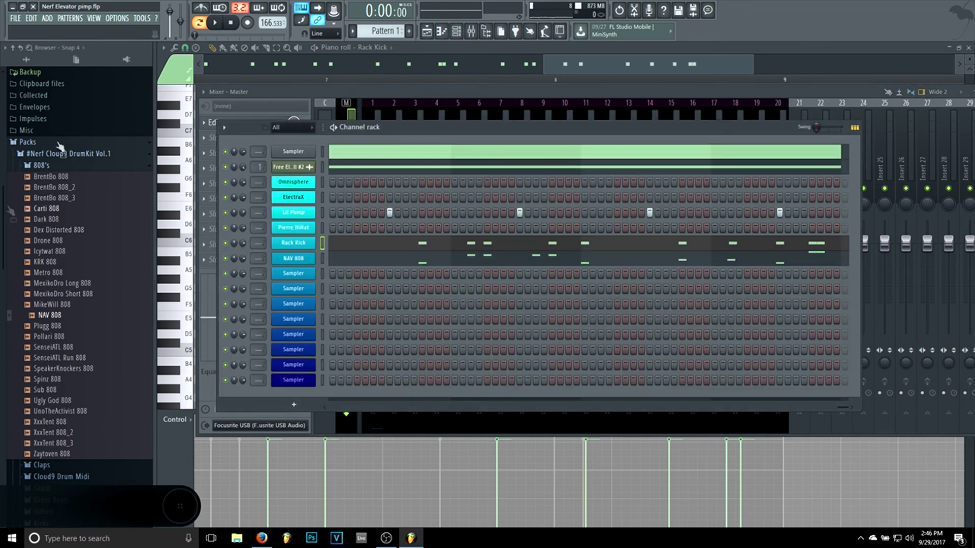
click(61, 166)
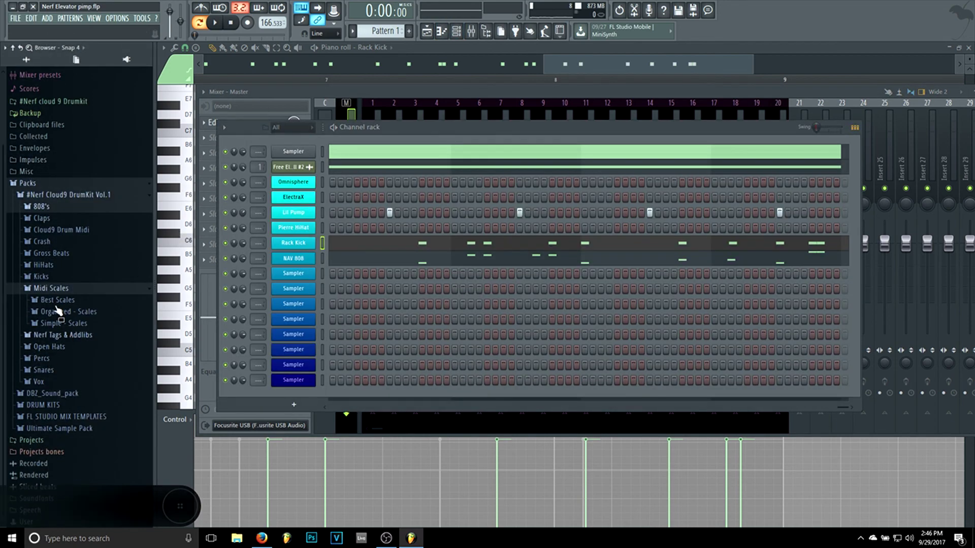
click(45, 370)
scroll(115, 343, down, 5)
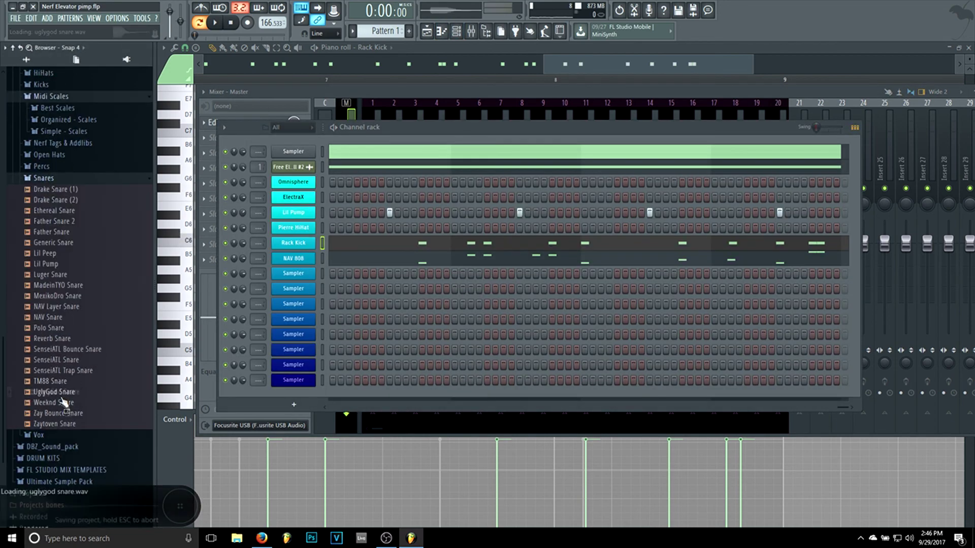
Preview several snare samples, including SenseiATL Bounce Snare and Zay Bounce Snare, and load Generic Snare into the empty channel below NAV 808.
drag(70, 425, 39, 409)
click(92, 349)
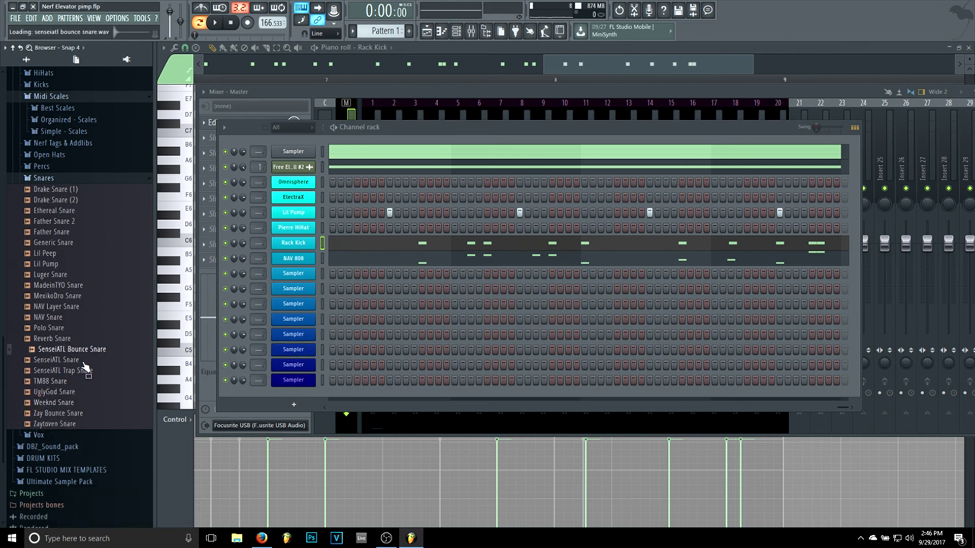
click(71, 413)
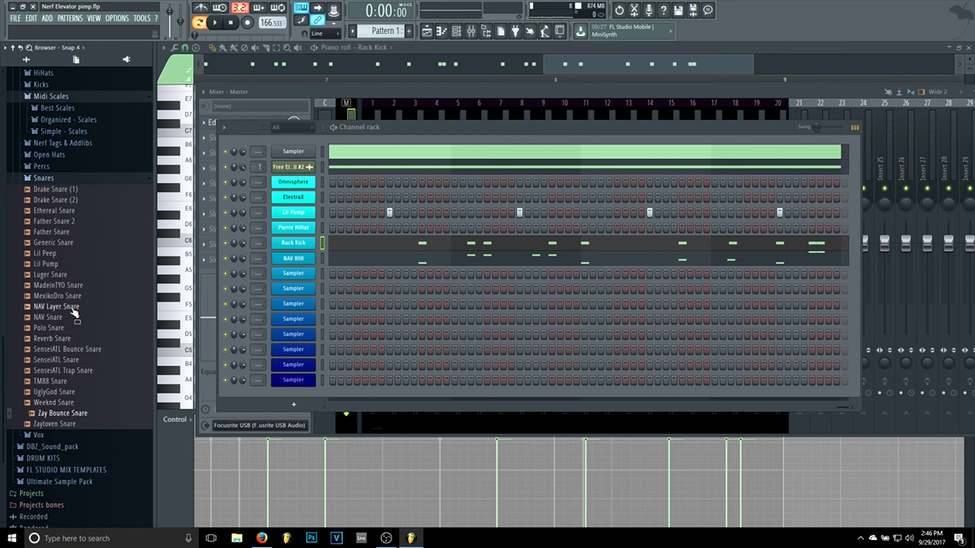
drag(37, 244, 292, 274)
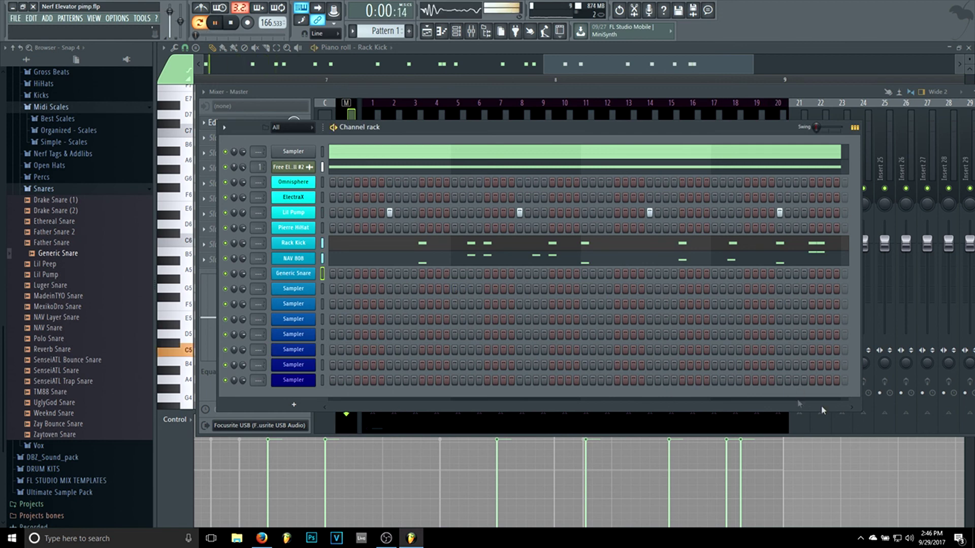
Show the channel rack from the first bar and move the Generic Snare channel up to directly below Lil Pump.
drag(841, 411, 300, 426)
key(space)
click(481, 227)
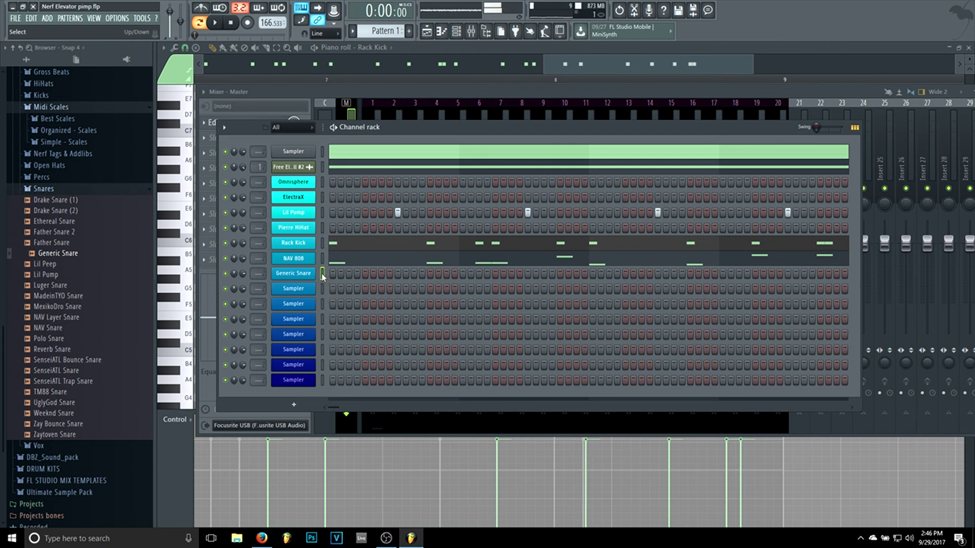
key(alt+Up)
key(alt+Up)
key(alt+Up)
key(alt+Up)
key(alt+Down)
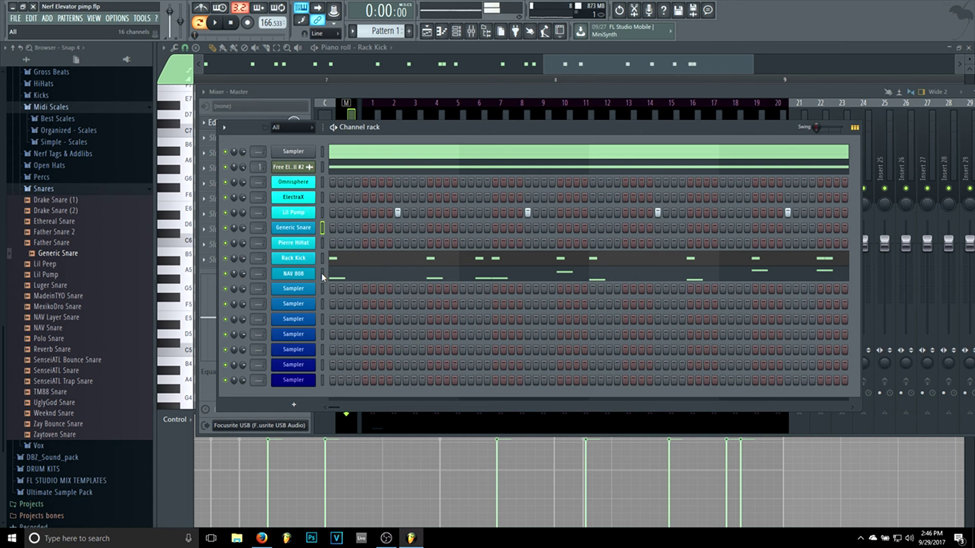
Place Generic Snare hits at steps 15, 19 and 35 while the pattern plays.
key(space)
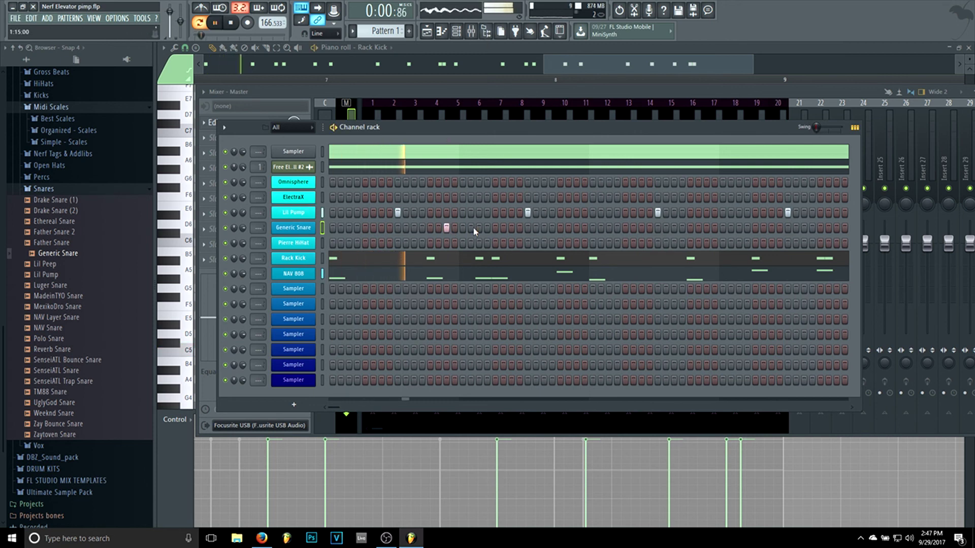
click(480, 228)
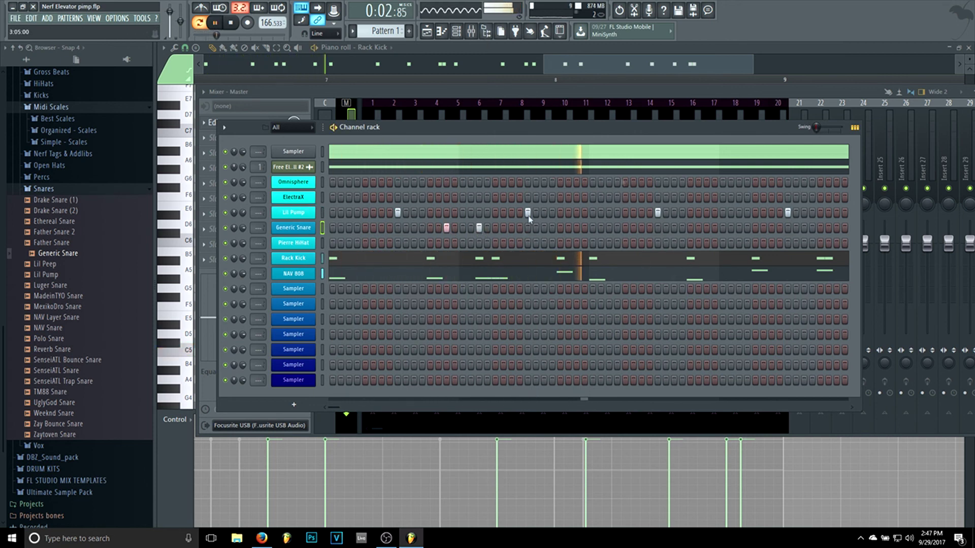
key(space)
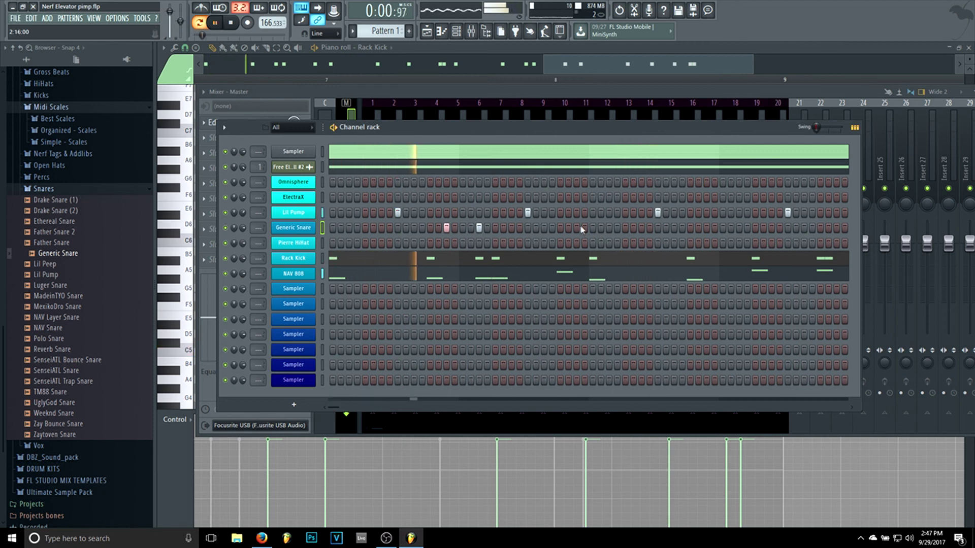
click(608, 228)
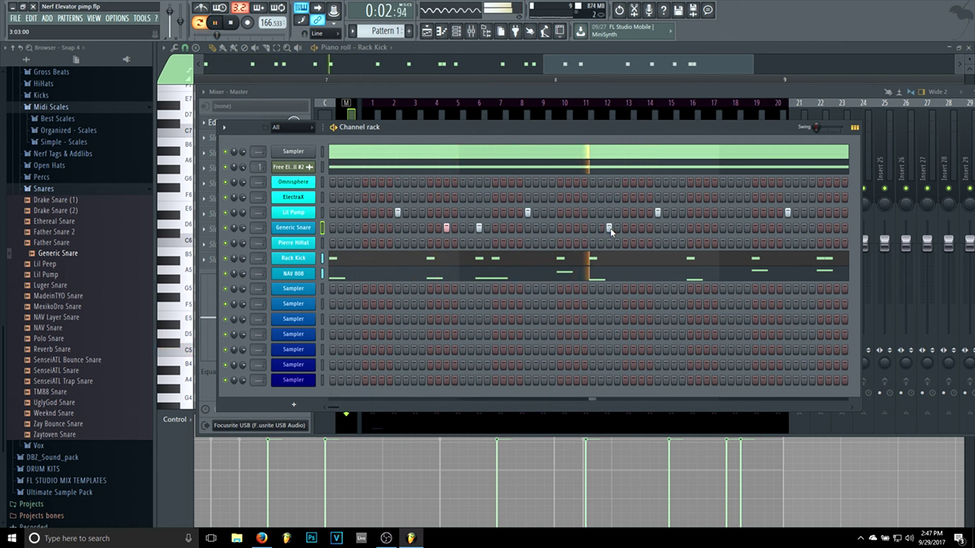
Add a Generic Snare hit at step 62, with none on step 63, and save the project.
click(829, 228)
click(836, 228)
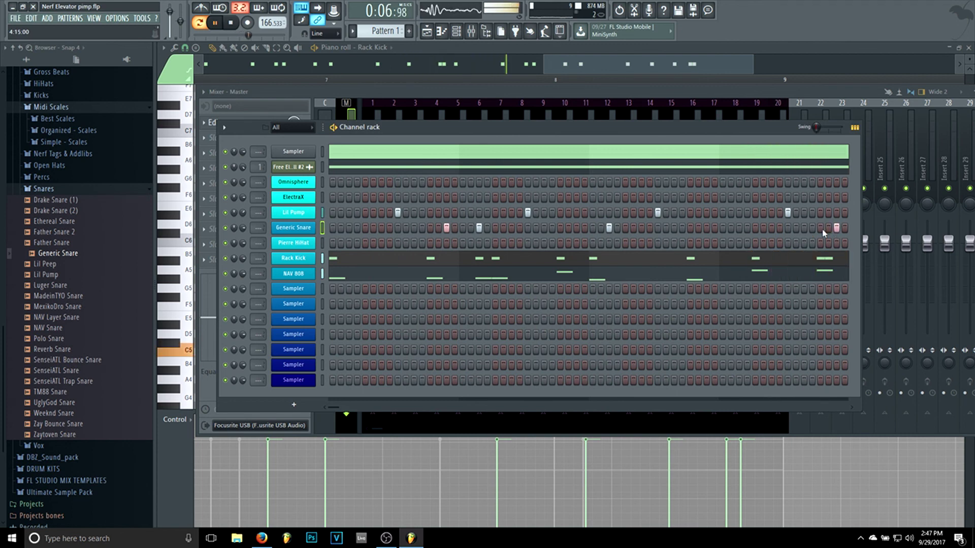
right_click(822, 231)
right_click(836, 230)
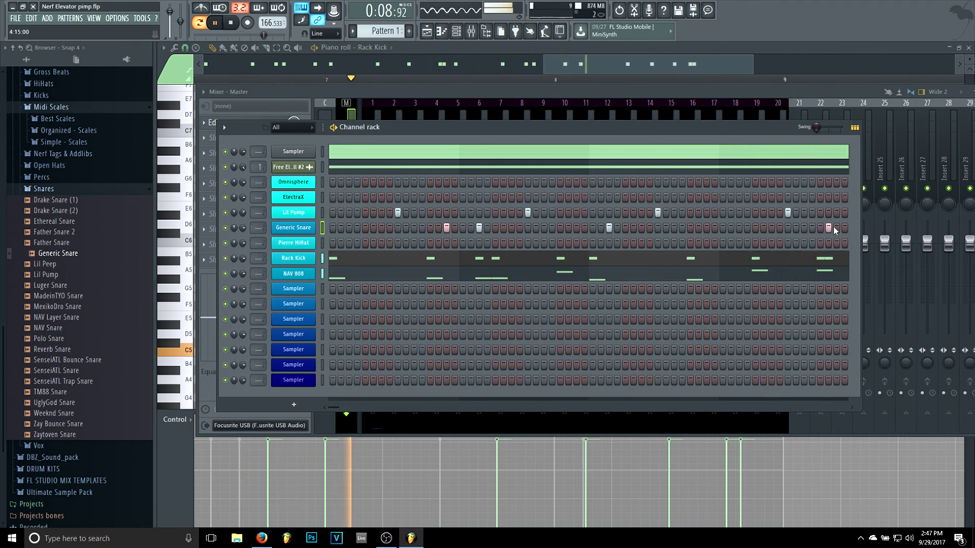
click(15, 19)
click(41, 62)
key(space)
Open the kit's Percs folder and preview its shakers, tambourine, TM88 Perc, Bongo and other percussion samples against the beat.
click(35, 189)
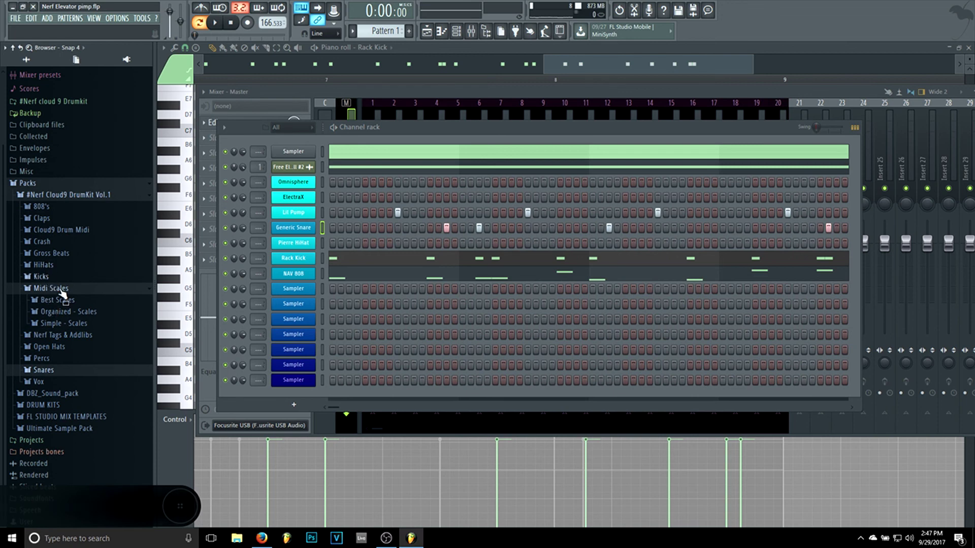
click(64, 361)
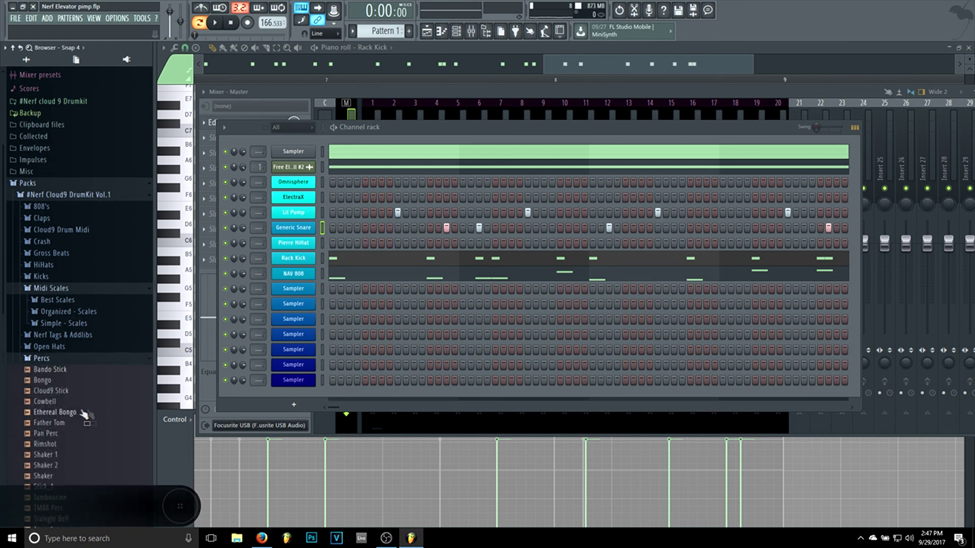
key(space)
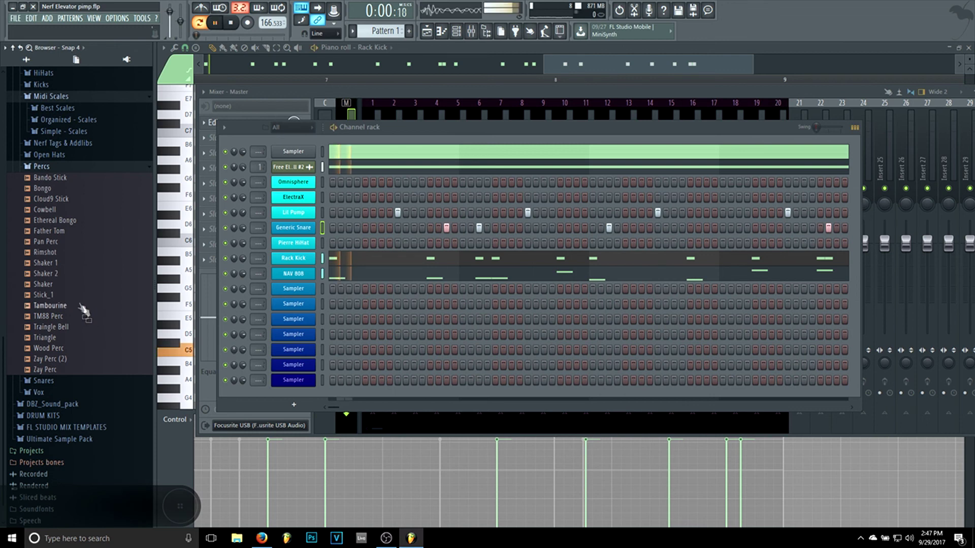
click(76, 275)
click(75, 285)
click(73, 306)
click(69, 317)
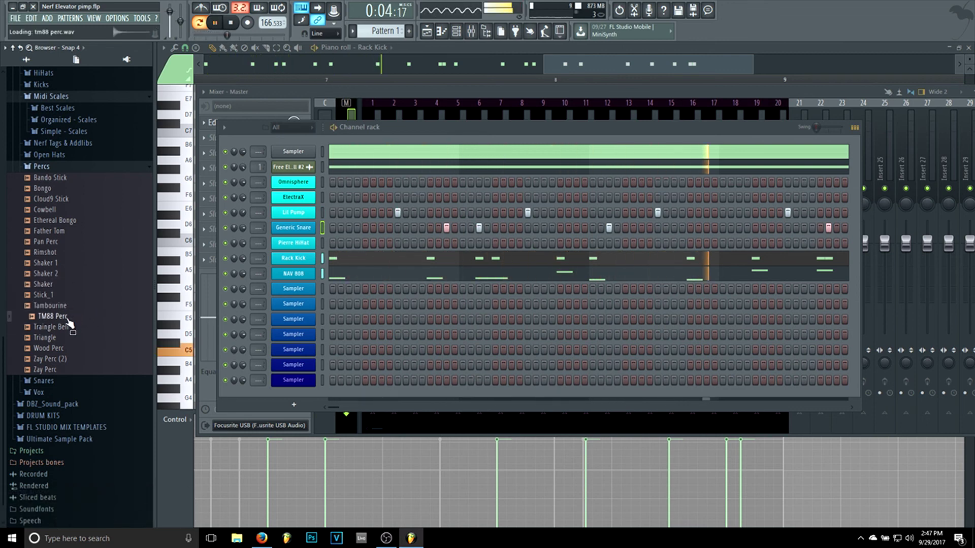
click(47, 296)
click(46, 285)
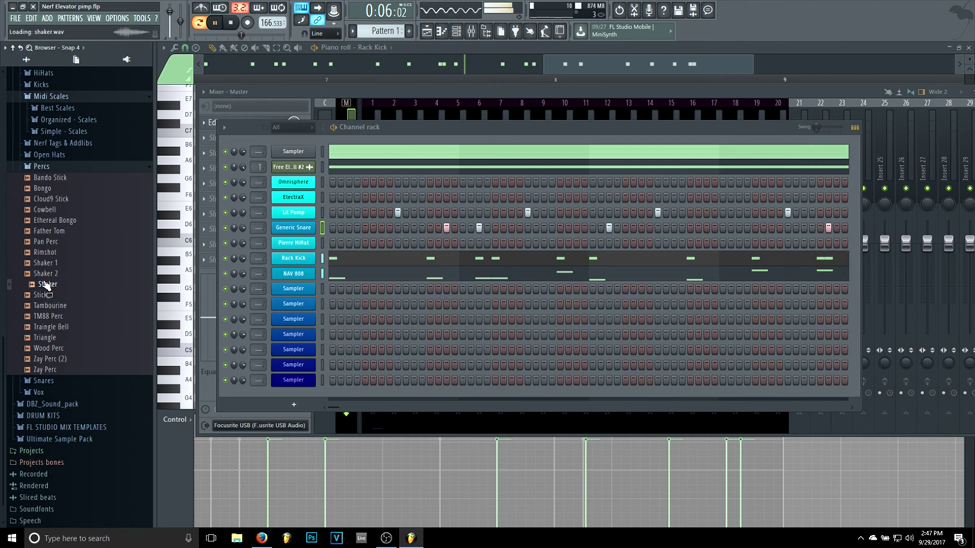
click(45, 284)
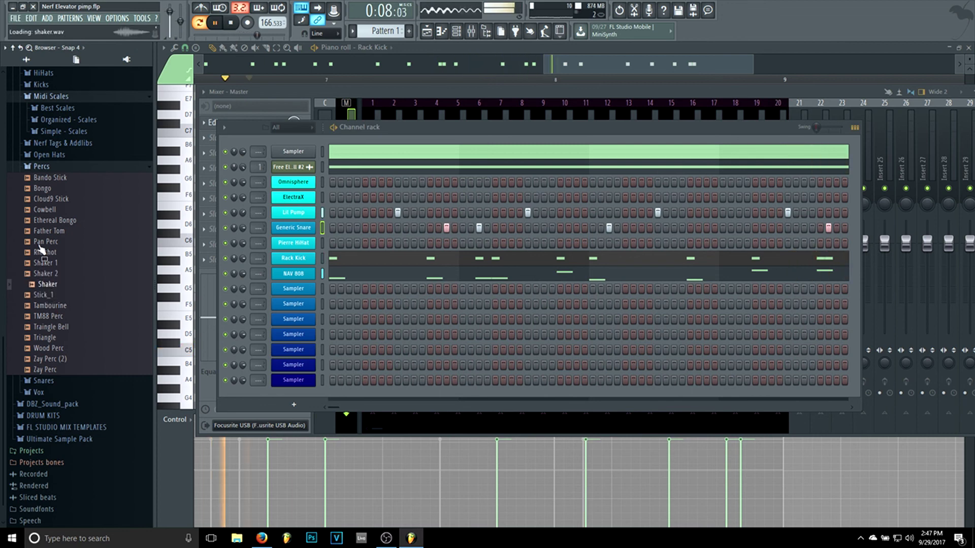
click(44, 189)
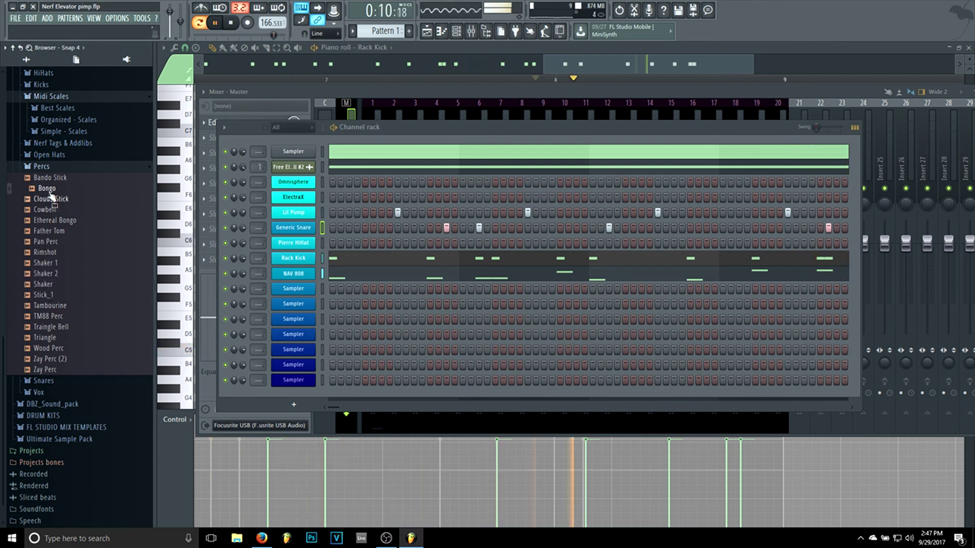
click(52, 199)
click(49, 242)
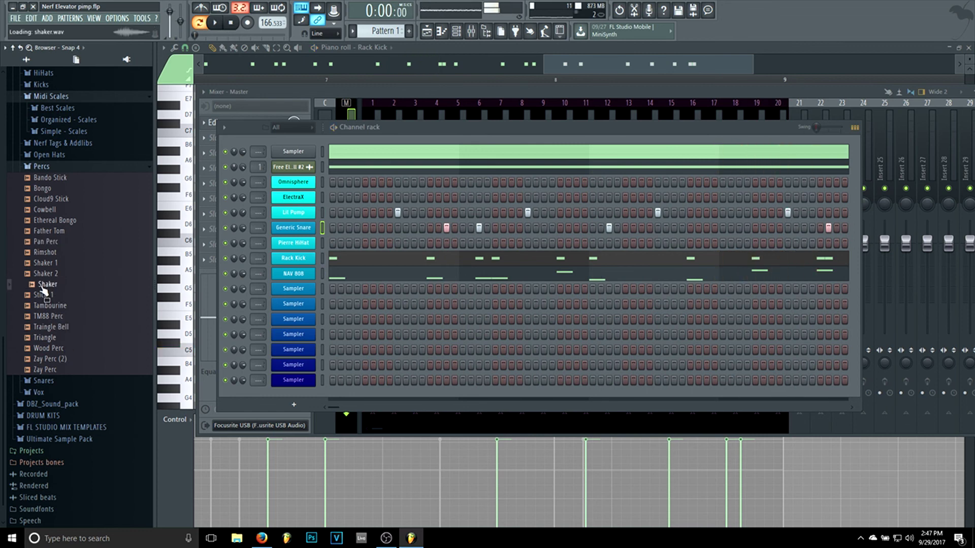
Load Shaker into the empty channel below NAV 808 and place hits at steps 5 and 29.
drag(44, 291, 307, 299)
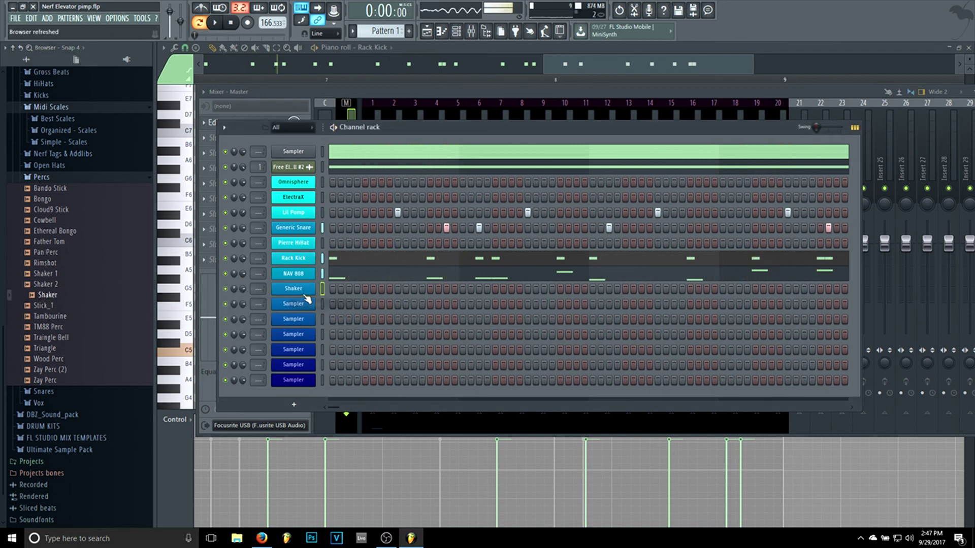
key(space)
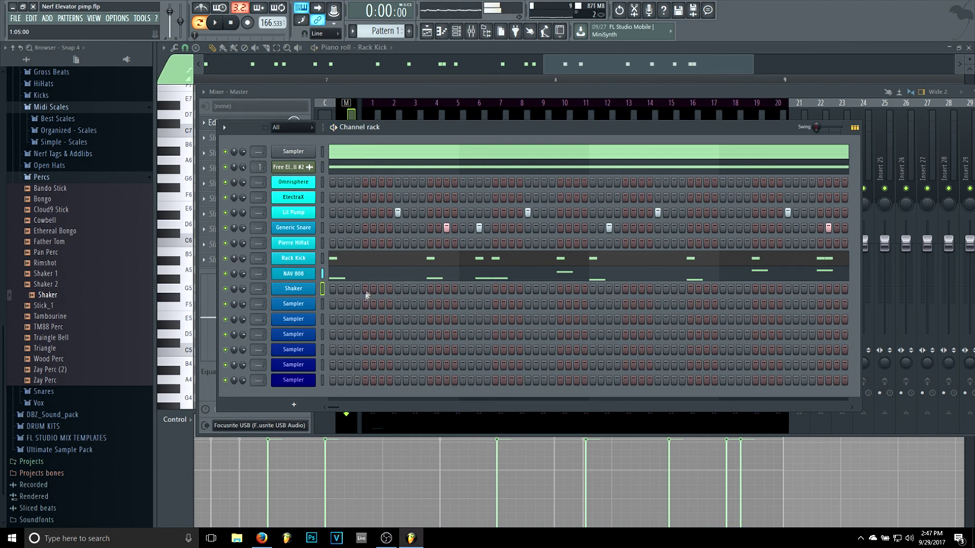
click(560, 288)
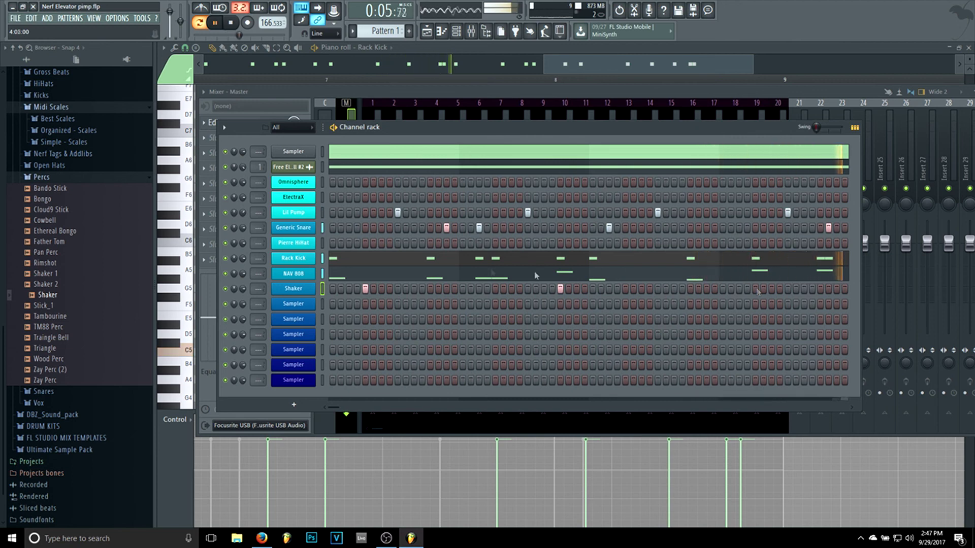
Replace the Shaker sample with Tambourine on the same channel and listen to the pattern.
drag(62, 320, 293, 290)
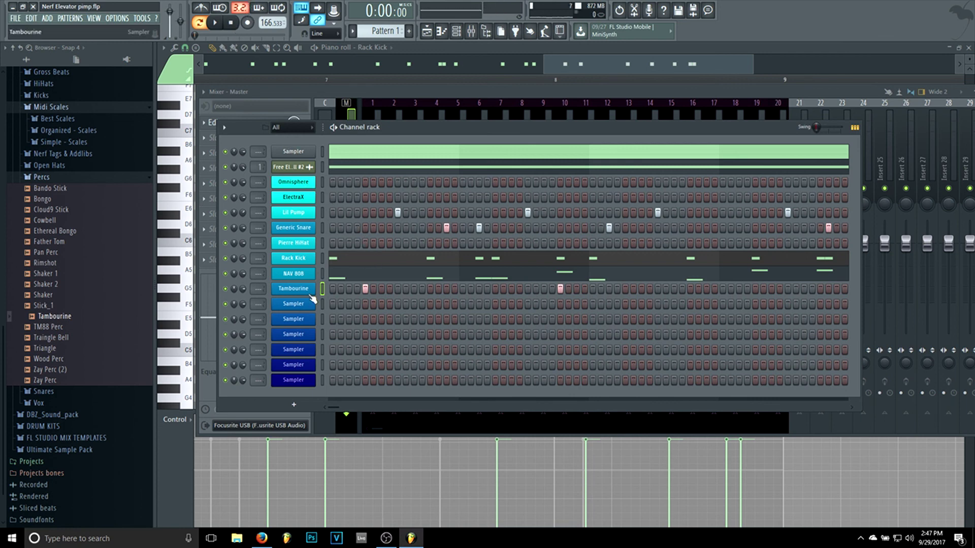
key(space)
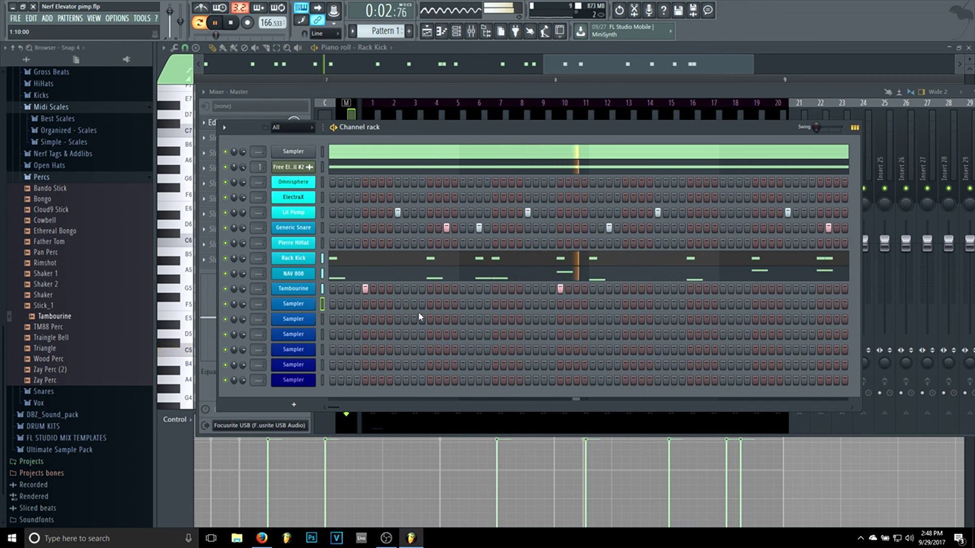
key(space)
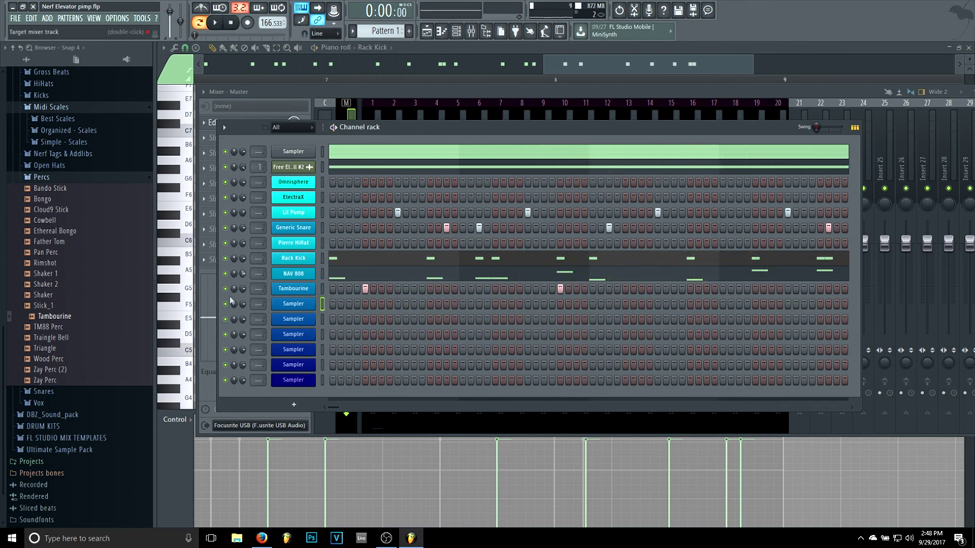
Route the Tambourine channel to mixer track 4 and add Fruity parametric EQ 2 to that track.
scroll(257, 288, up, 4)
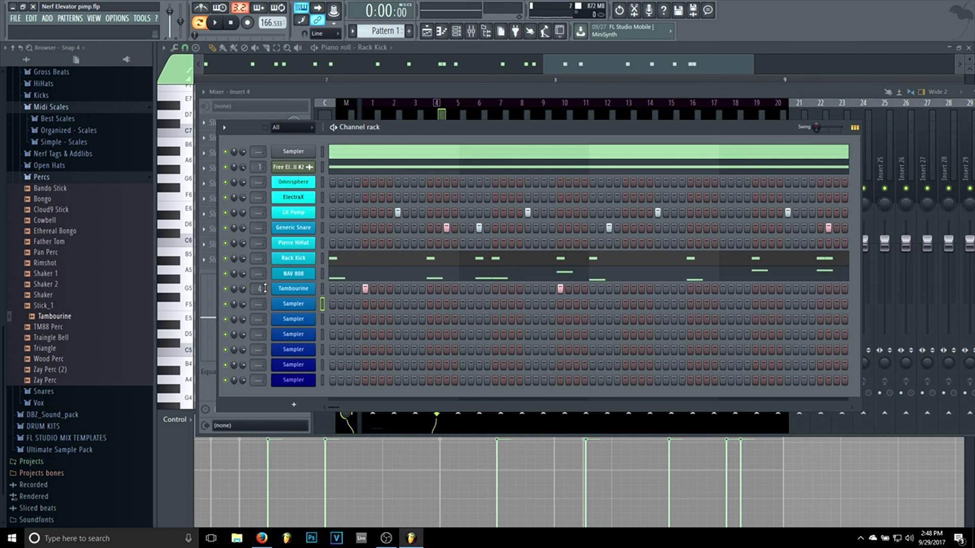
click(482, 35)
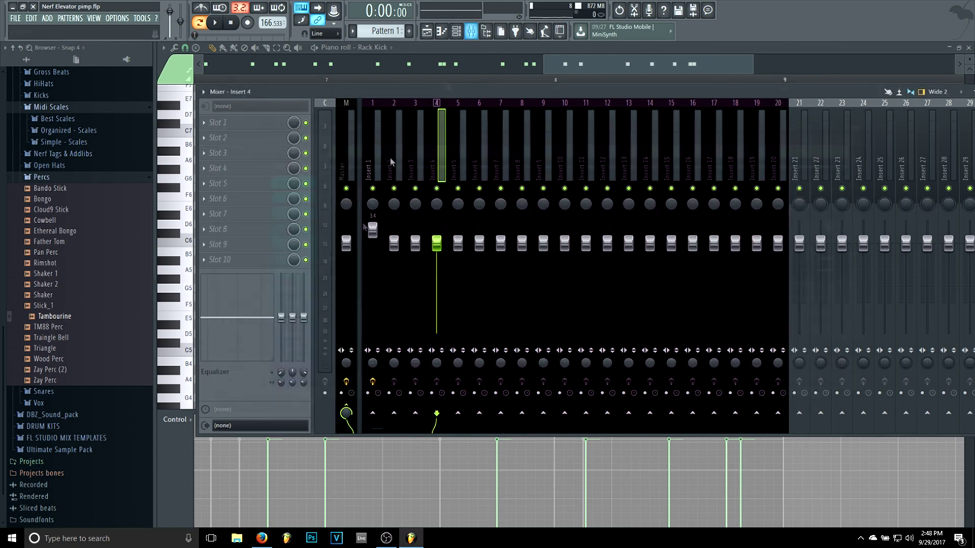
click(254, 150)
click(229, 108)
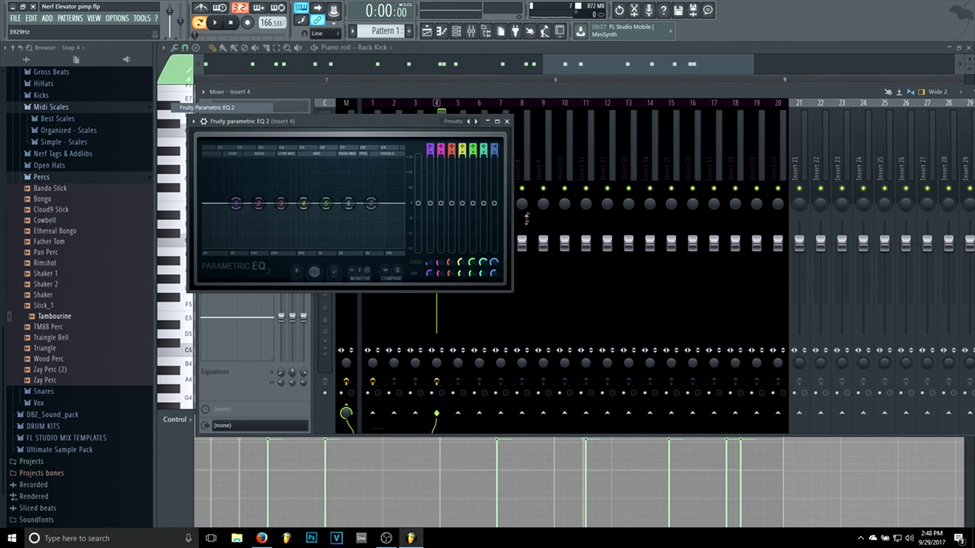
Apply the EQ's 20Hz + 18kHz cut preset and raise its low-cut band toward the low mids.
click(476, 122)
drag(224, 205, 300, 205)
key(space)
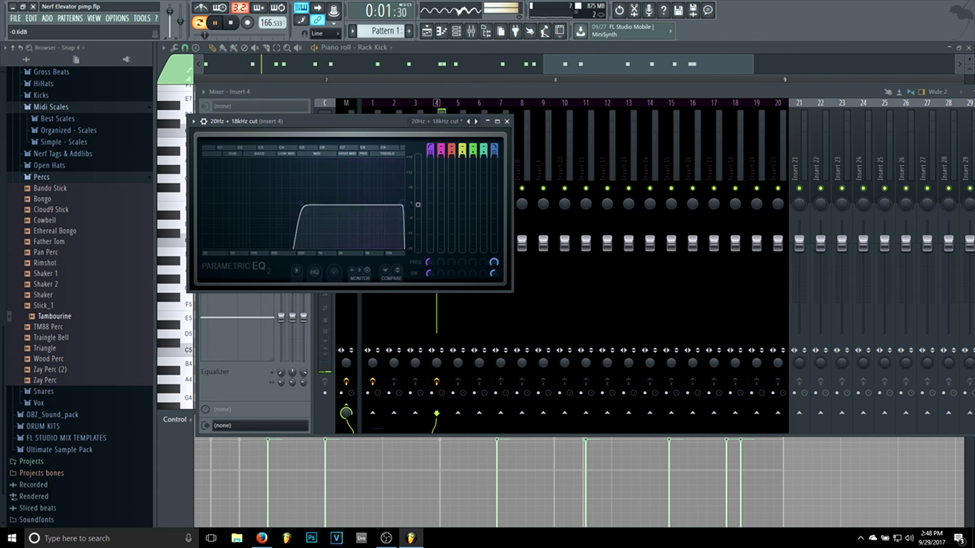
Lower the EQ's band 7 low pass to about 9835 Hz while the beat plays.
drag(401, 203, 389, 203)
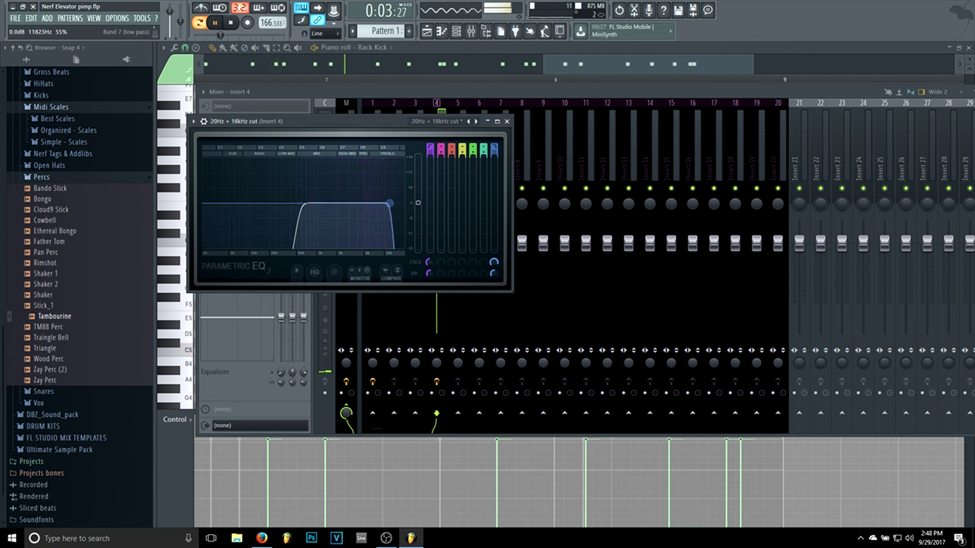
right_click(384, 204)
click(383, 176)
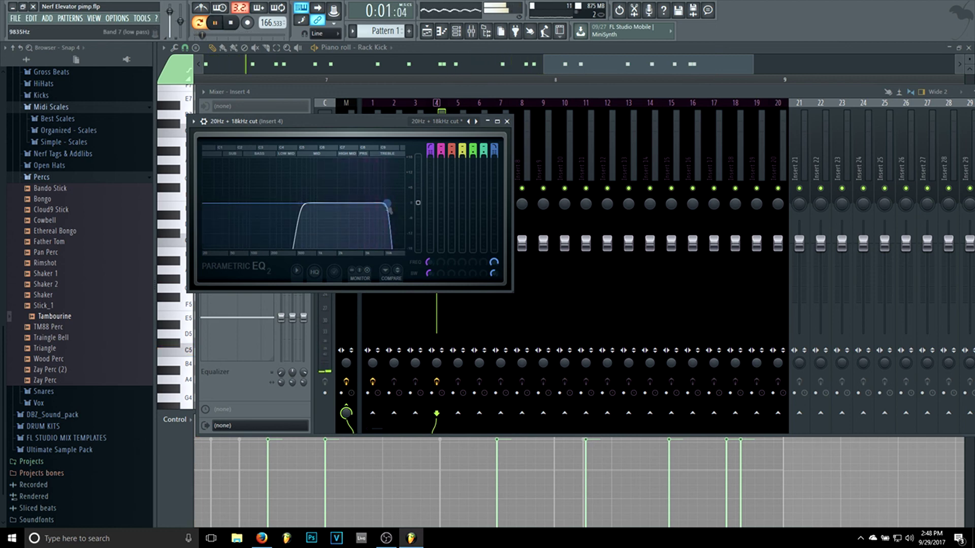
Add Fruity Reeverb 2 to the Tambourine's mixer track and raise its wet level, listening to the result.
key(space)
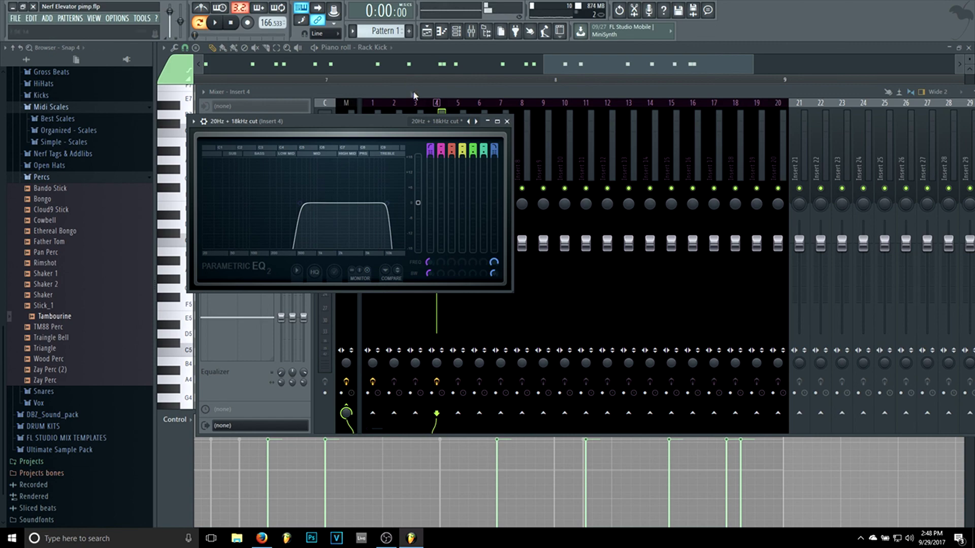
click(414, 92)
click(221, 137)
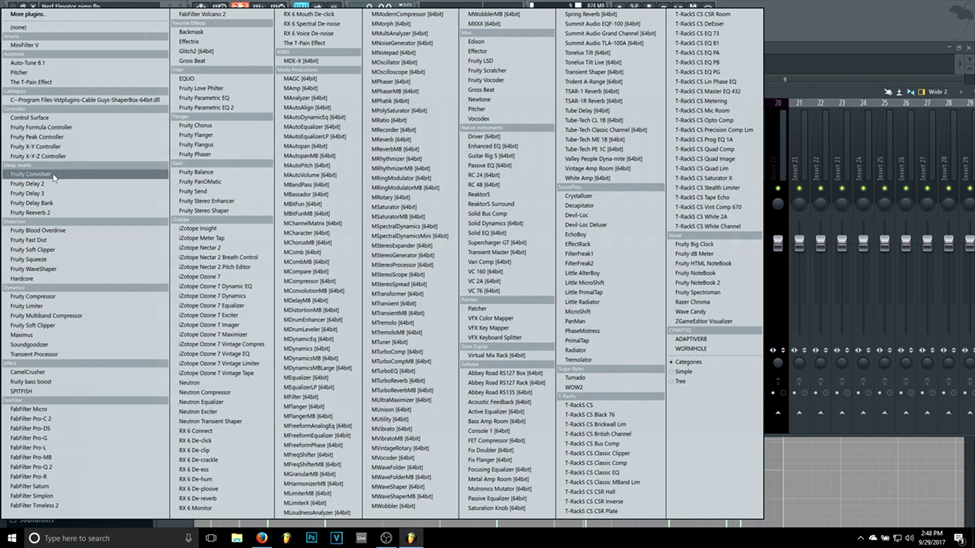
click(57, 212)
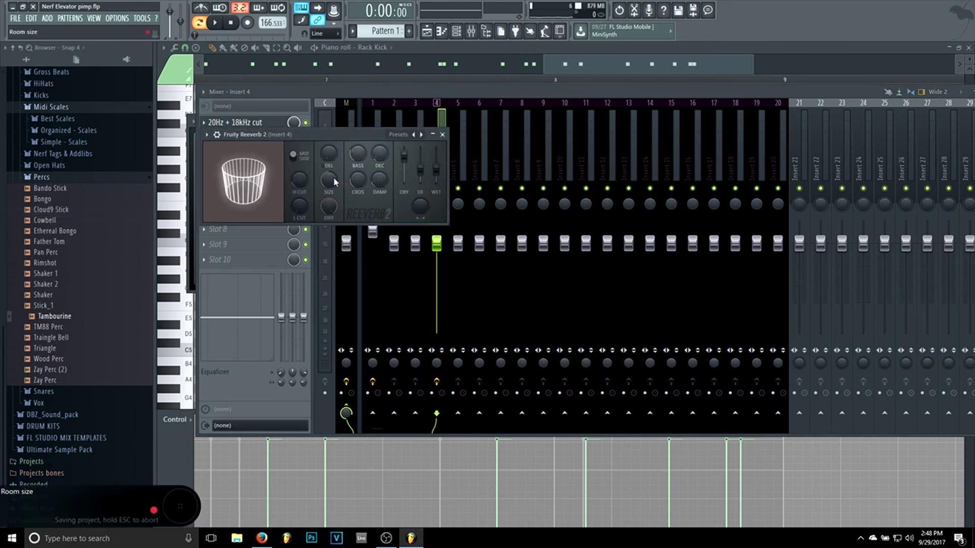
drag(436, 169, 436, 164)
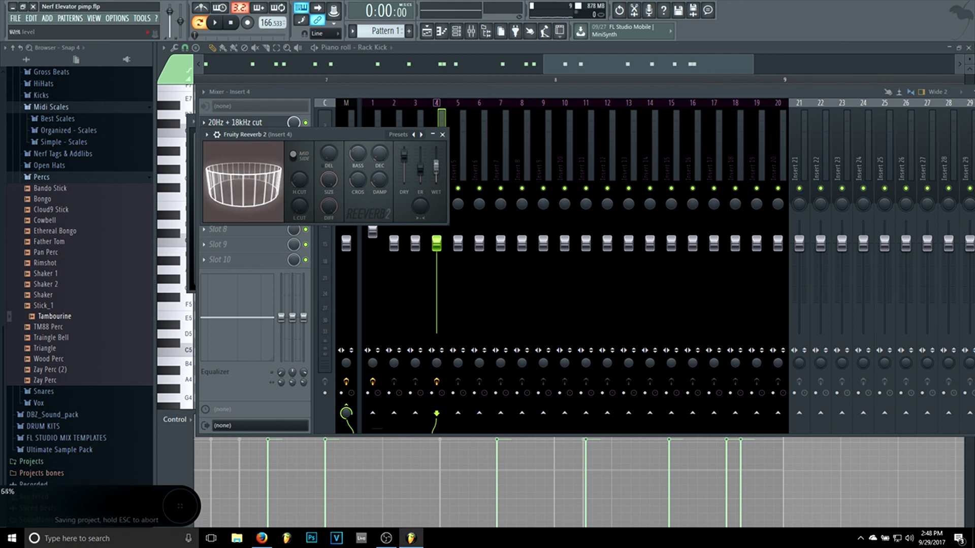
key(space)
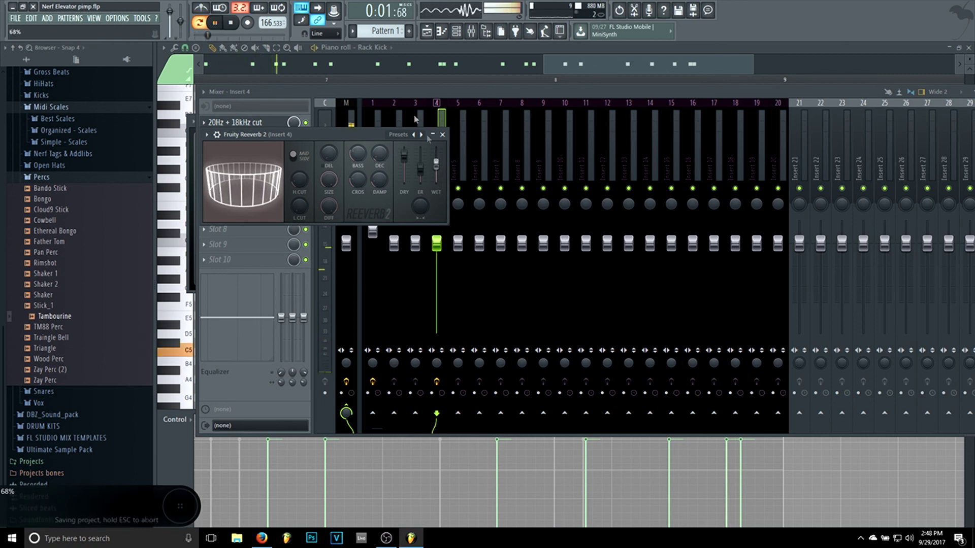
click(215, 23)
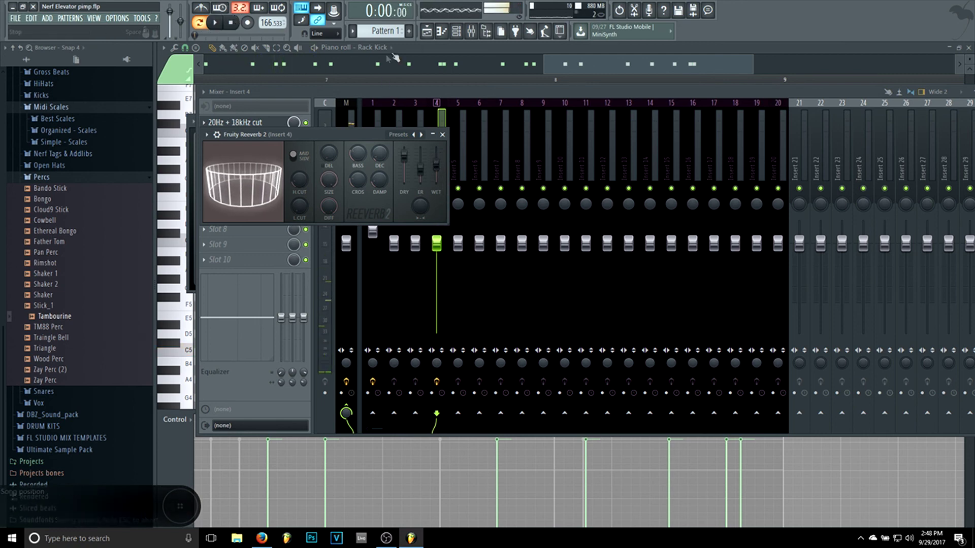
Open the Tambourine channel in the piano roll and lengthen its two C5 notes.
click(456, 31)
right_click(298, 295)
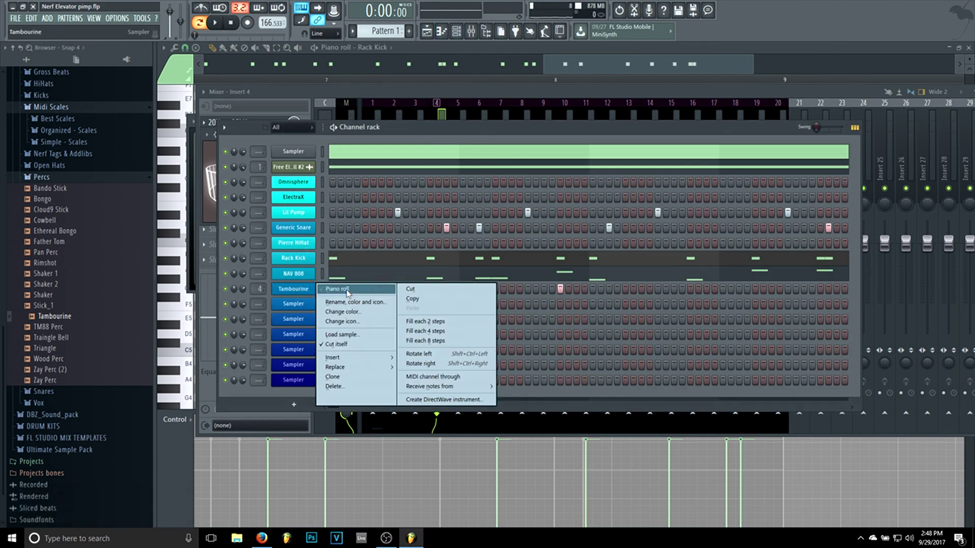
click(379, 292)
drag(612, 70, 411, 68)
drag(540, 66, 541, 66)
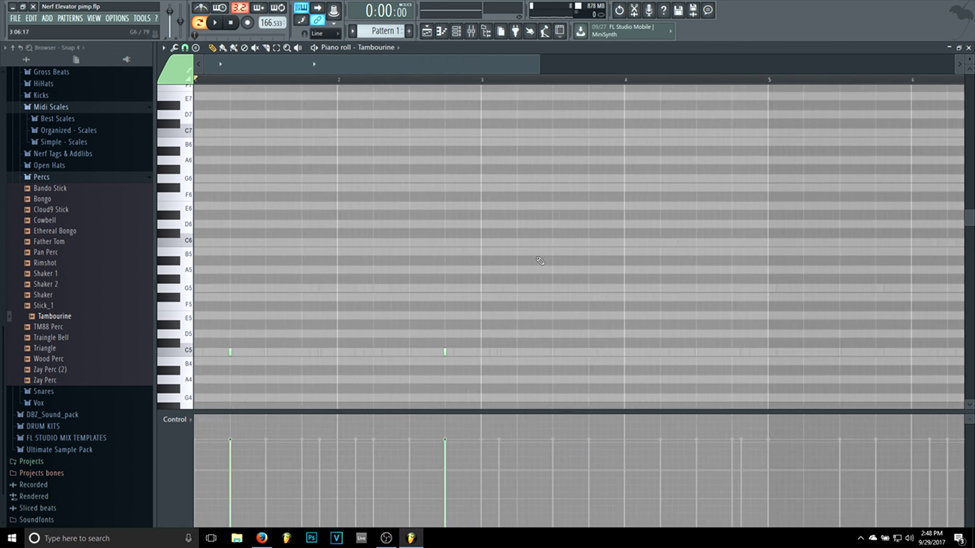
scroll(541, 262, down, 1)
drag(557, 340, 2, 241)
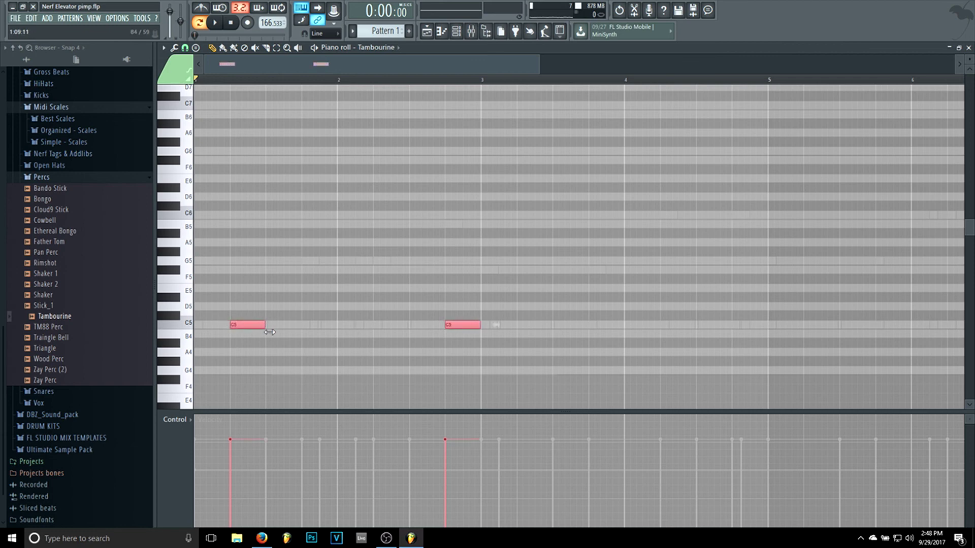
Duplicate both tambourine notes, move the copies into bars 5 and 6, and listen to the full eight-bar pattern.
key(ctrl+b)
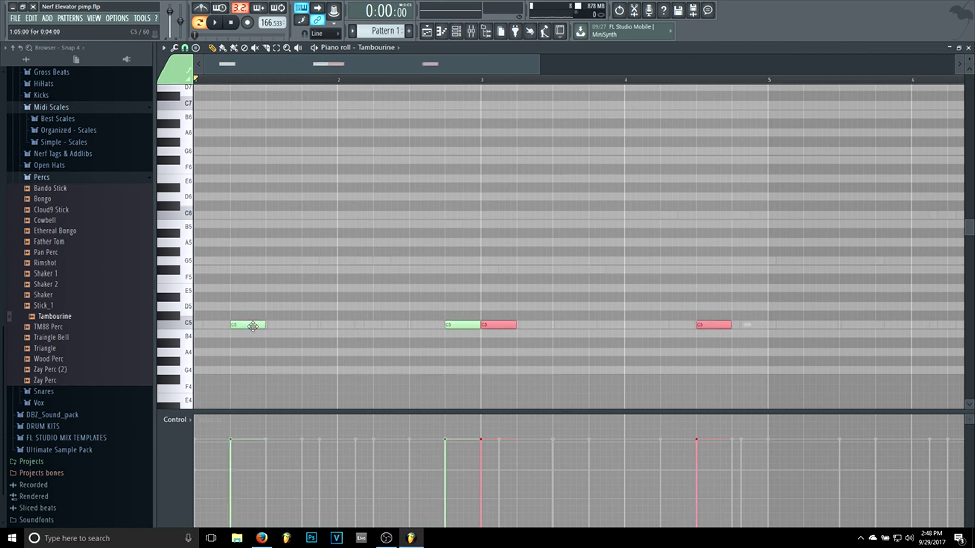
drag(757, 329, 933, 334)
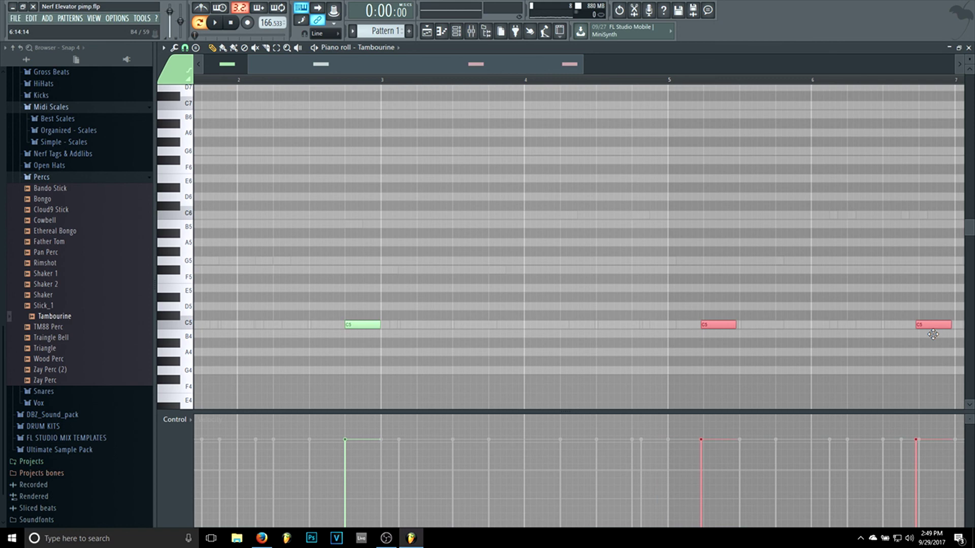
drag(248, 63, 203, 64)
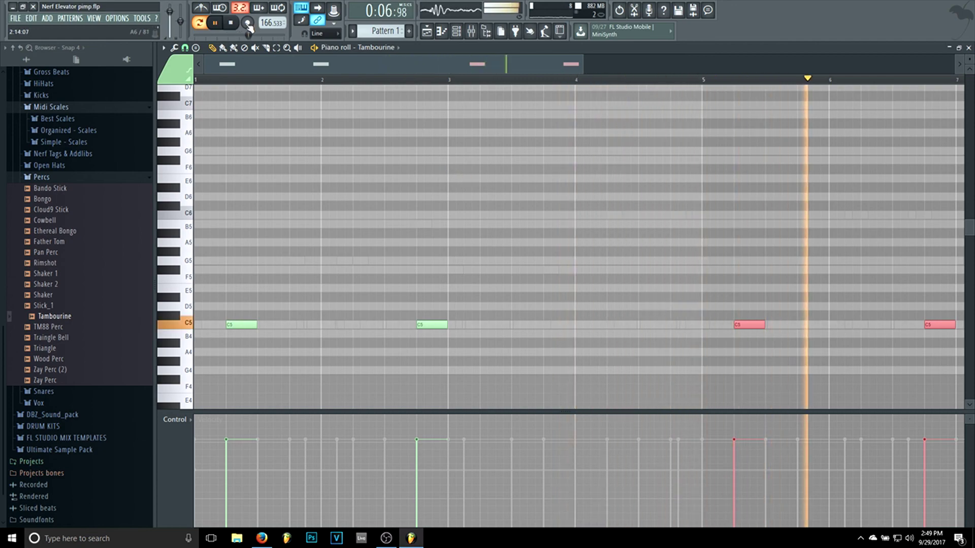
click(458, 33)
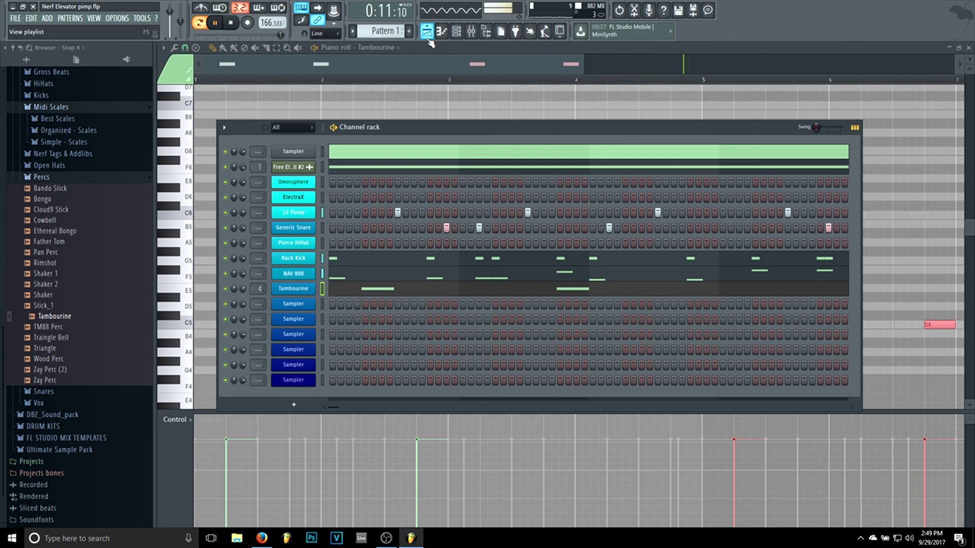
click(536, 64)
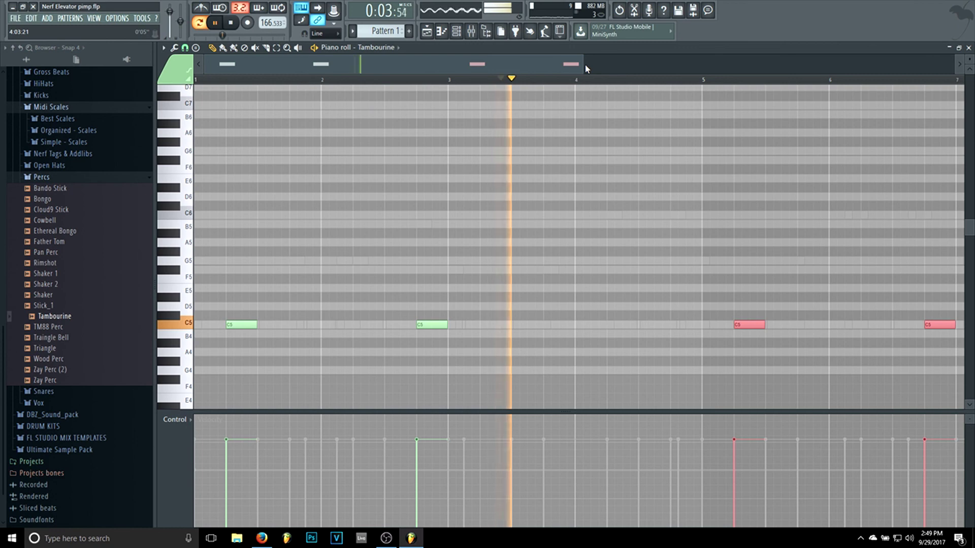
drag(584, 64, 722, 104)
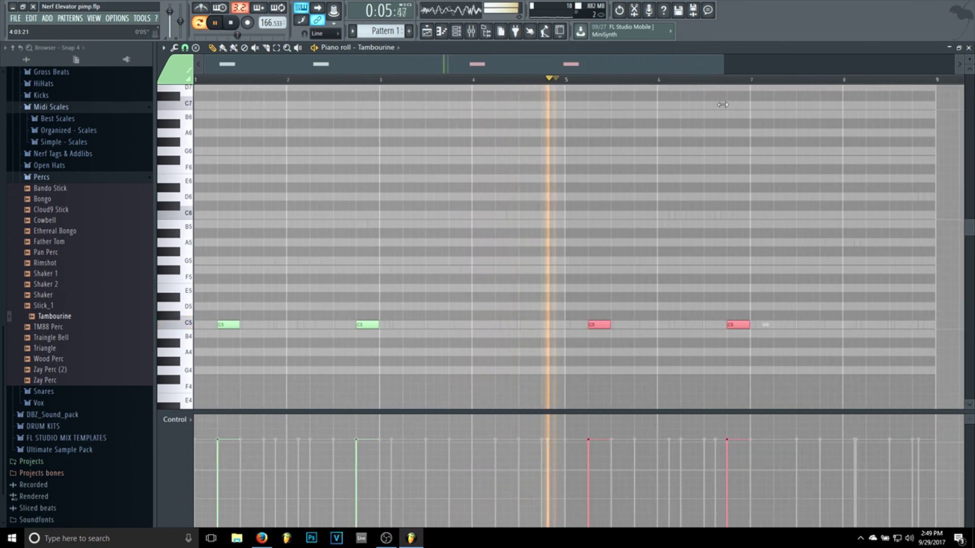
Stop playback and save the project.
click(235, 28)
click(18, 19)
click(36, 61)
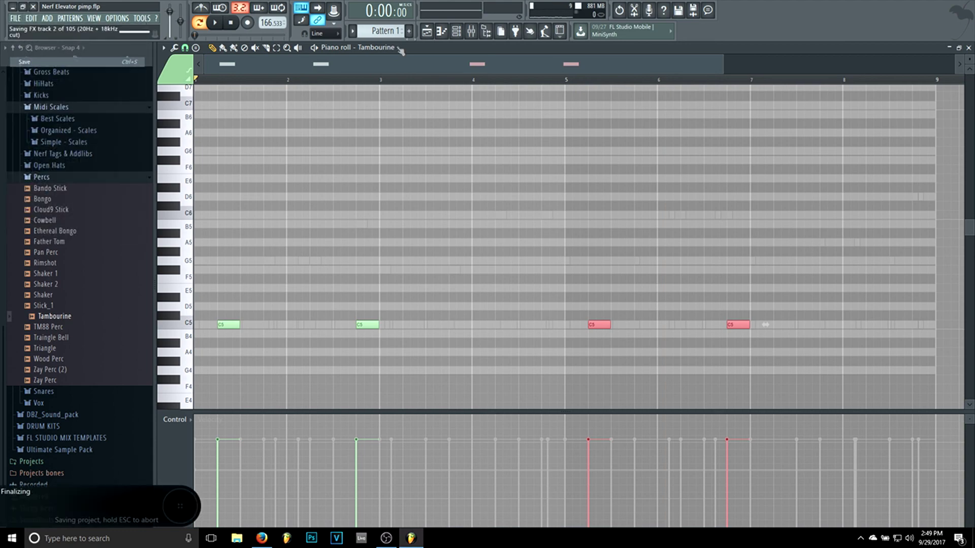
Route the Generic Snare channel to mixer track 8 and play the pattern to check its signal there.
click(468, 32)
key(F6)
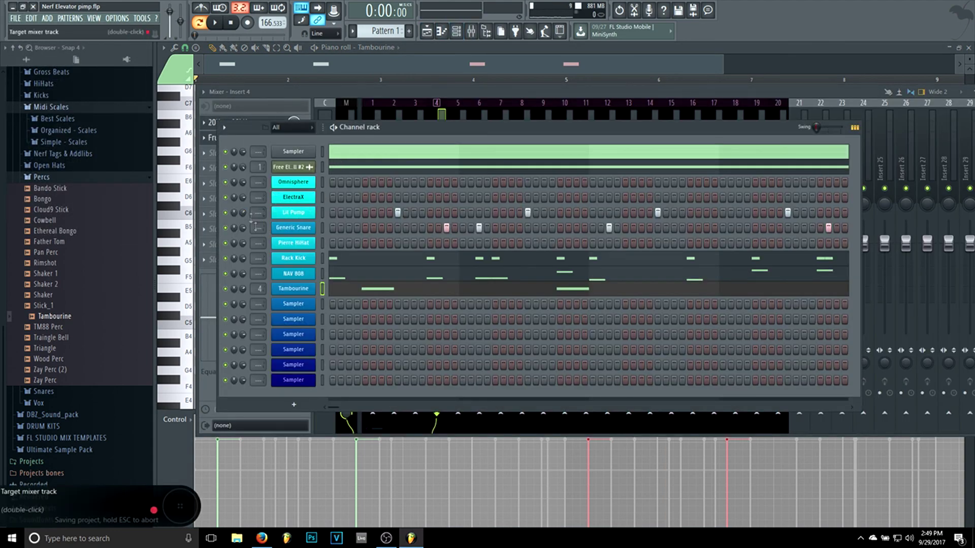
scroll(261, 230, up, 2)
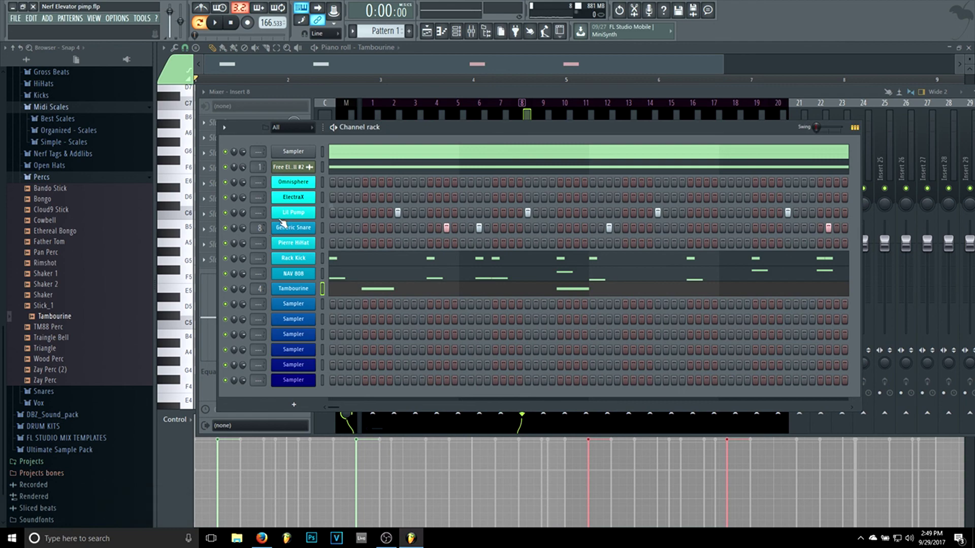
key(space)
click(429, 90)
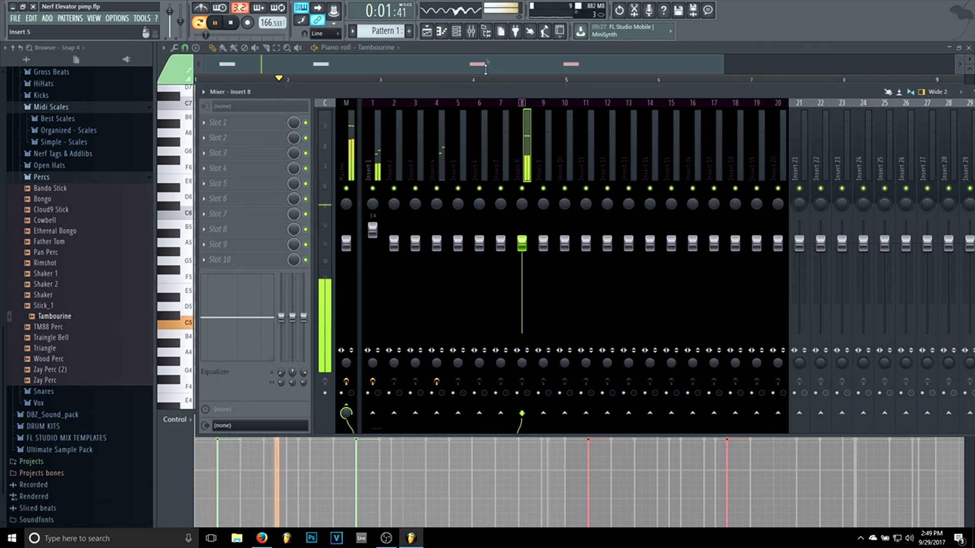
Rework the Generic Snare steps by adding hits on steps 31, 47 and 61 and removing the one on step 35.
click(473, 32)
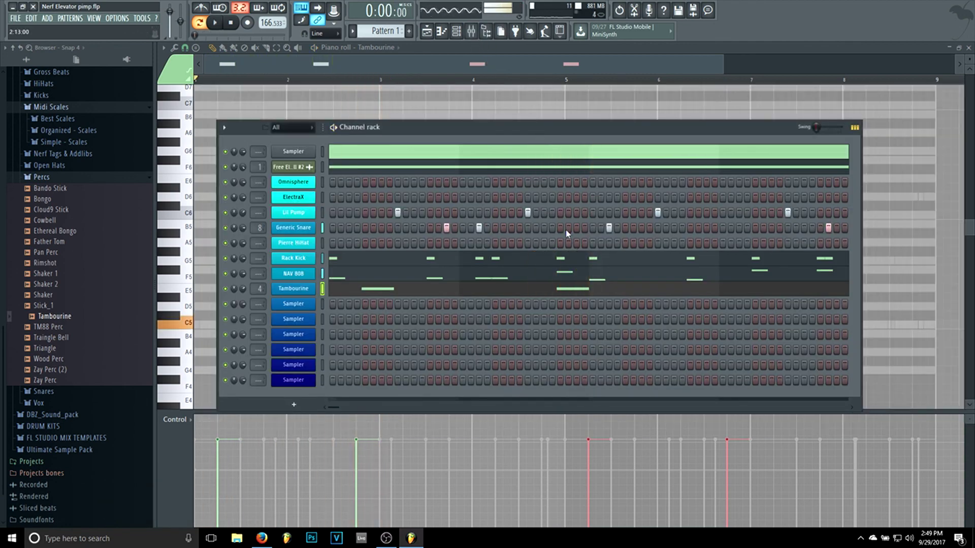
click(561, 228)
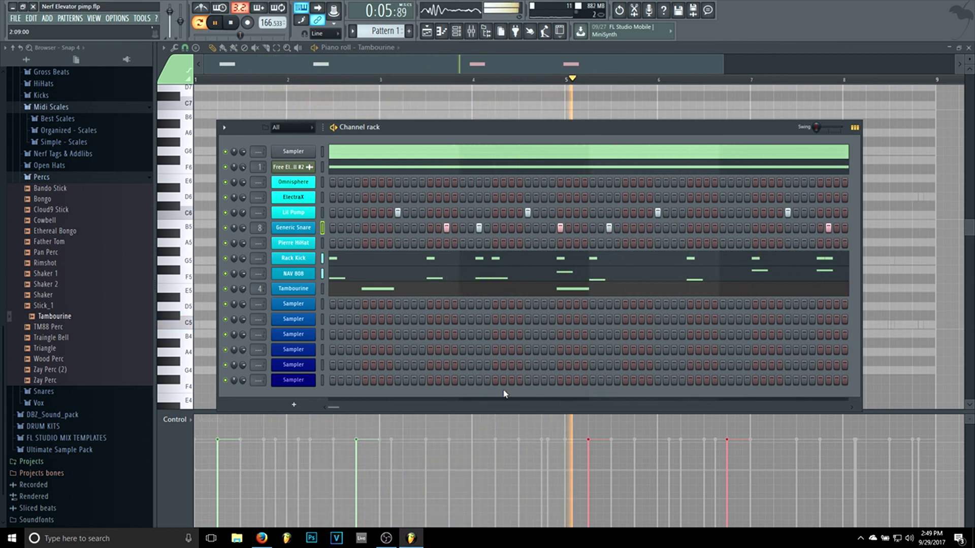
right_click(560, 228)
click(576, 229)
right_click(609, 229)
click(706, 228)
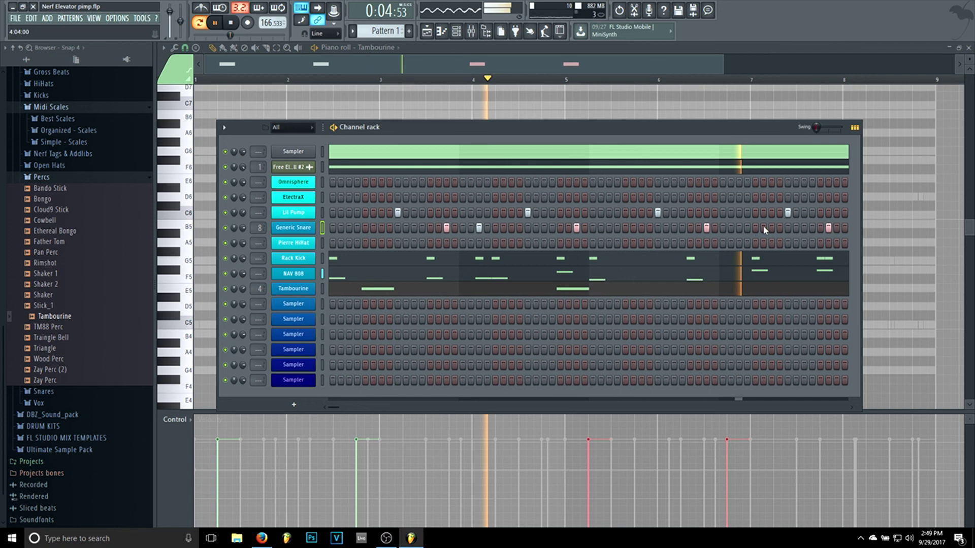
click(820, 228)
right_click(828, 228)
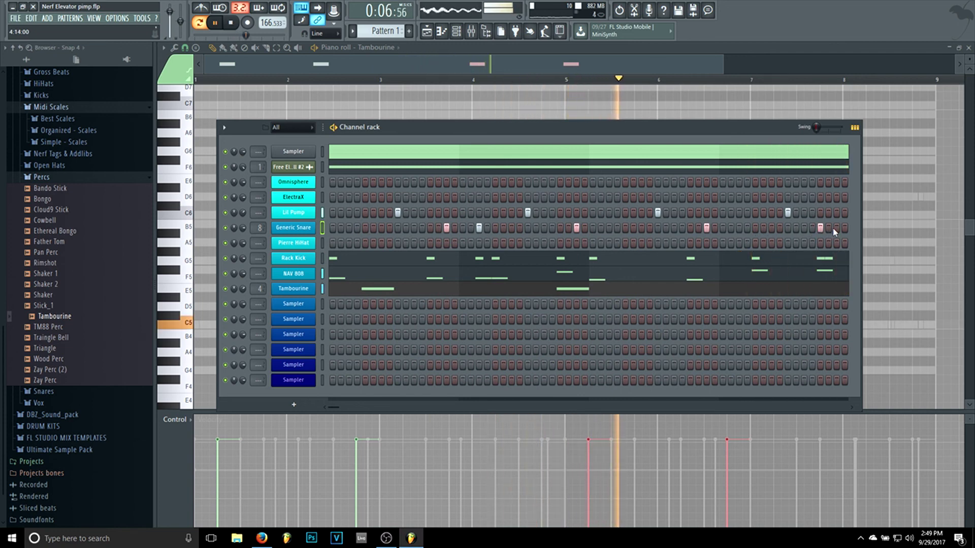
key(space)
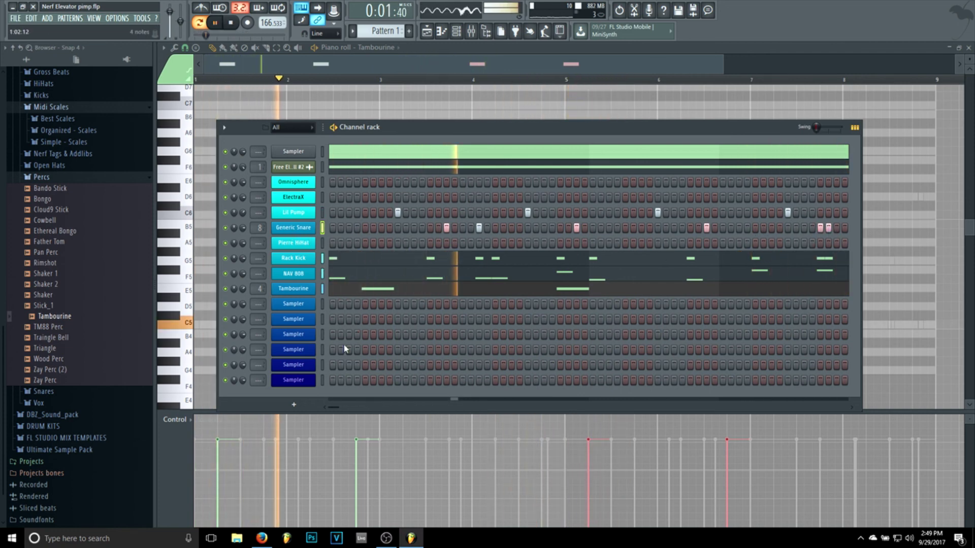
Open the Generic Snare in the piano roll, select all its notes and lengthen them slightly.
right_click(300, 227)
click(332, 226)
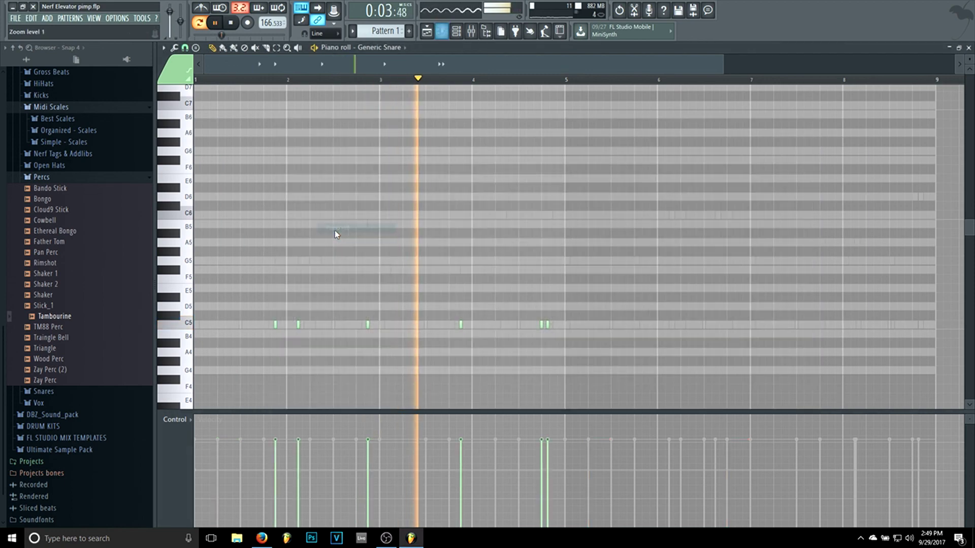
drag(570, 353, 90, 253)
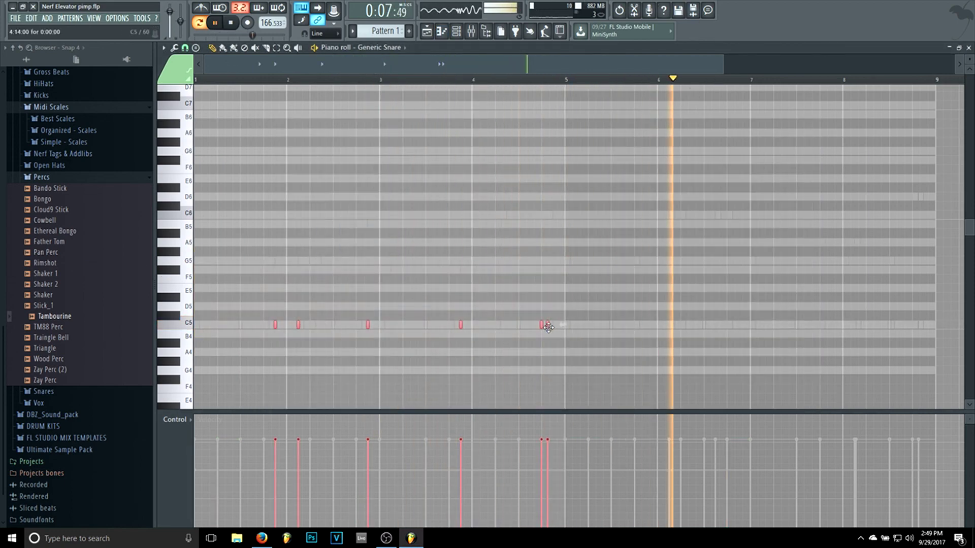
drag(549, 326, 555, 330)
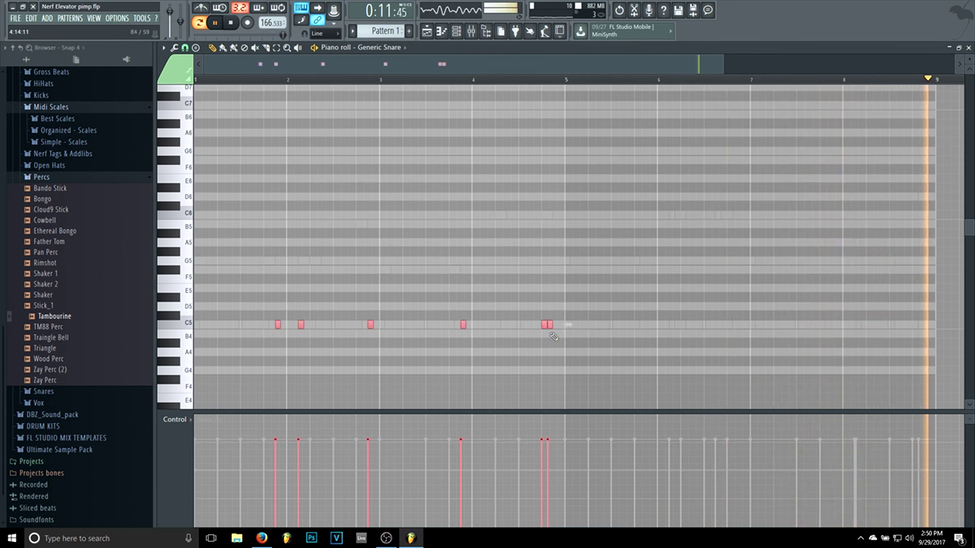
Duplicate the snare notes, move the copies four bars after the originals, listen to the pattern and deselect them.
key(ctrl+b)
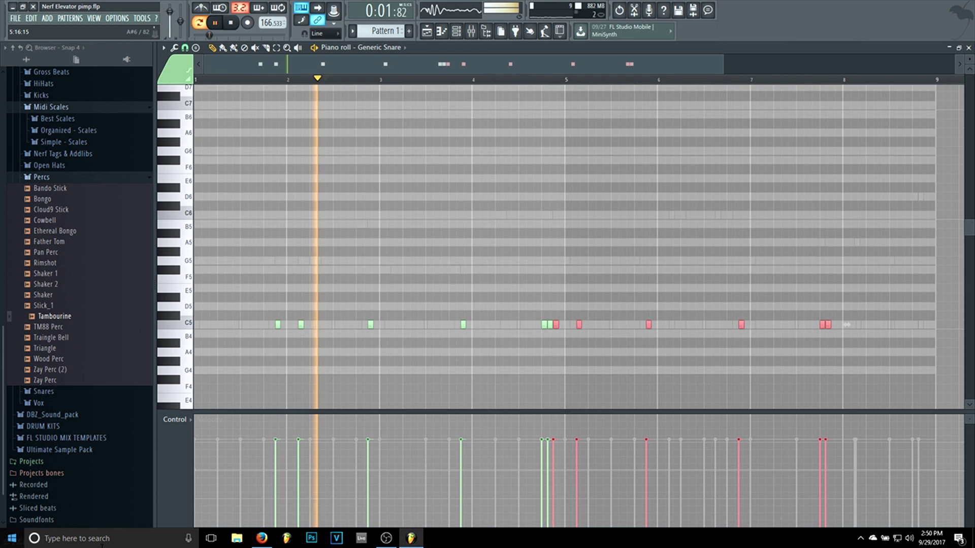
drag(829, 325, 919, 334)
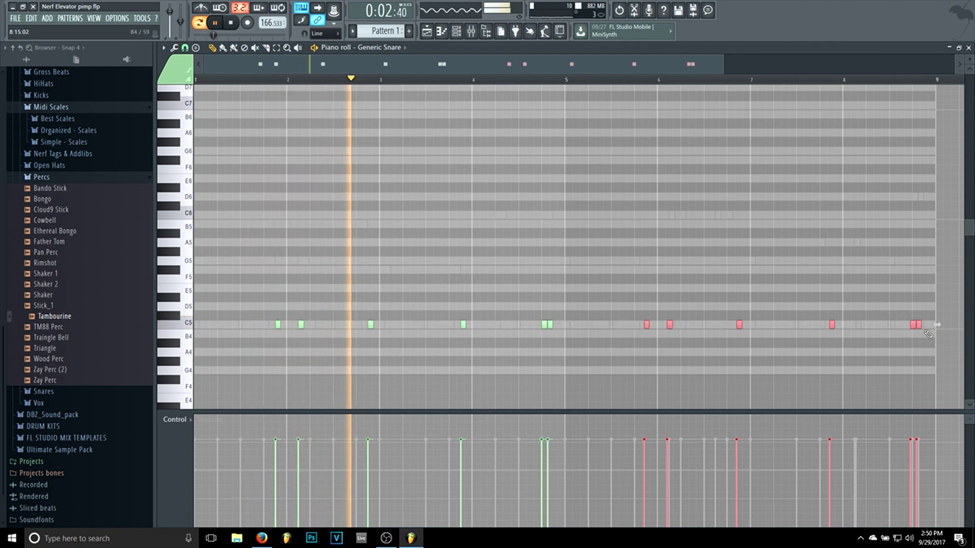
drag(918, 324, 920, 325)
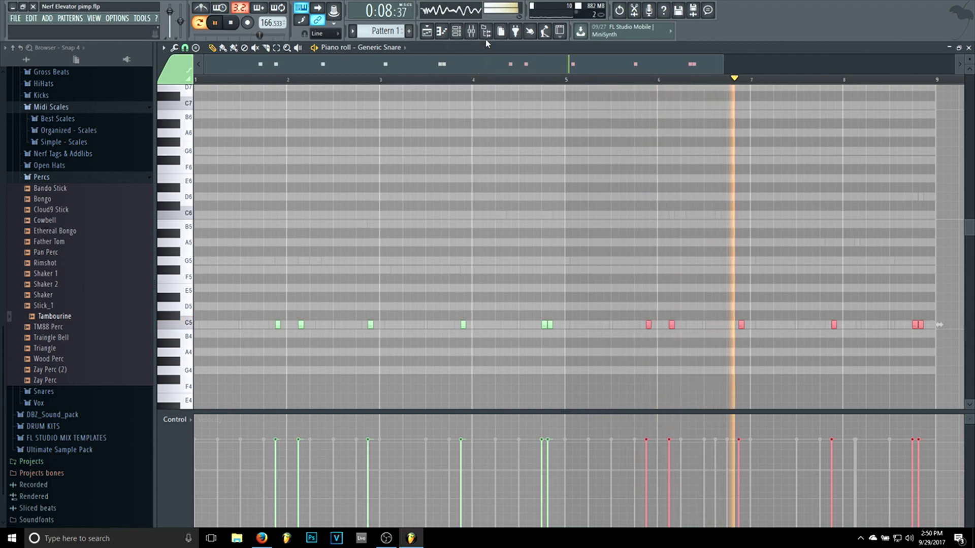
click(456, 32)
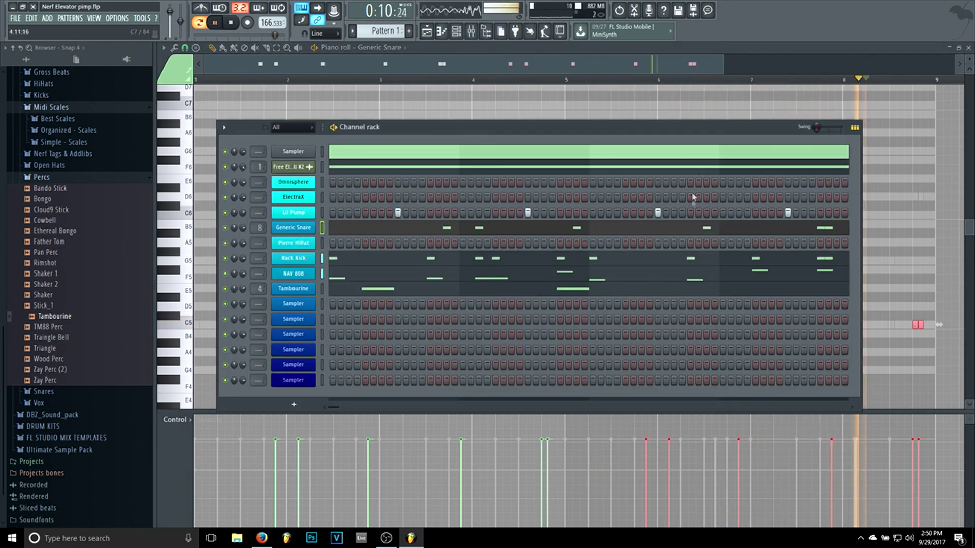
click(567, 49)
key(ctrl+d)
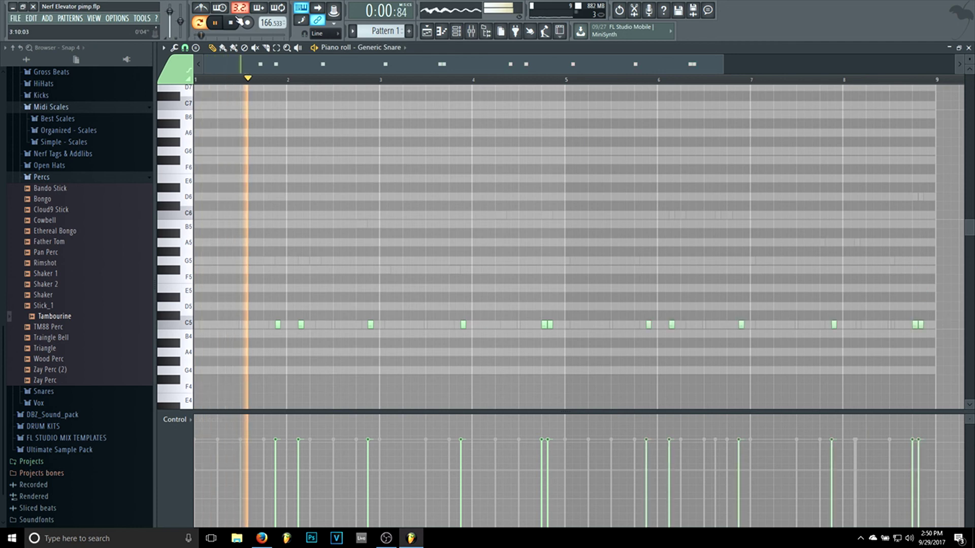
Replace the last two Generic Snare hits with a seven-note chopped roll descending from C5 through B4 and A4 to G4.
click(234, 24)
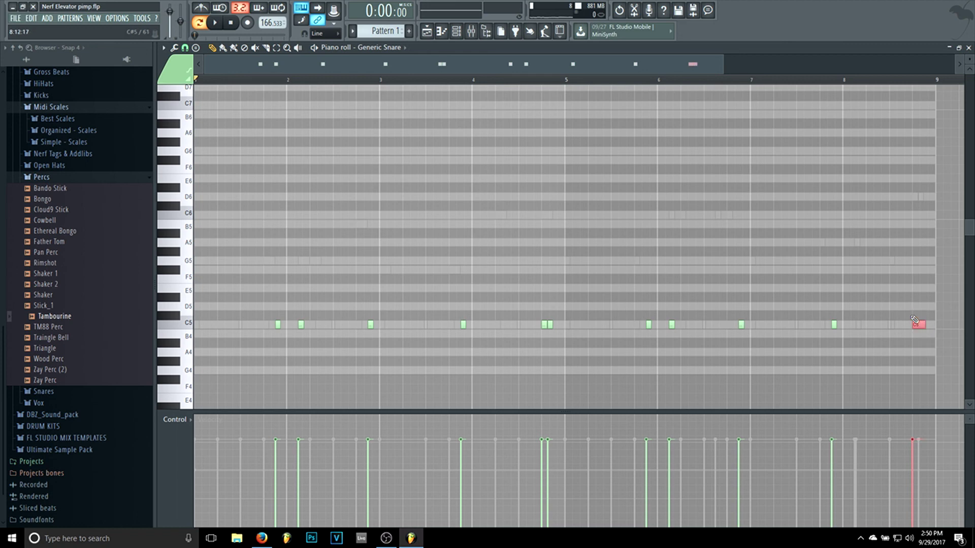
key(ctrl+z)
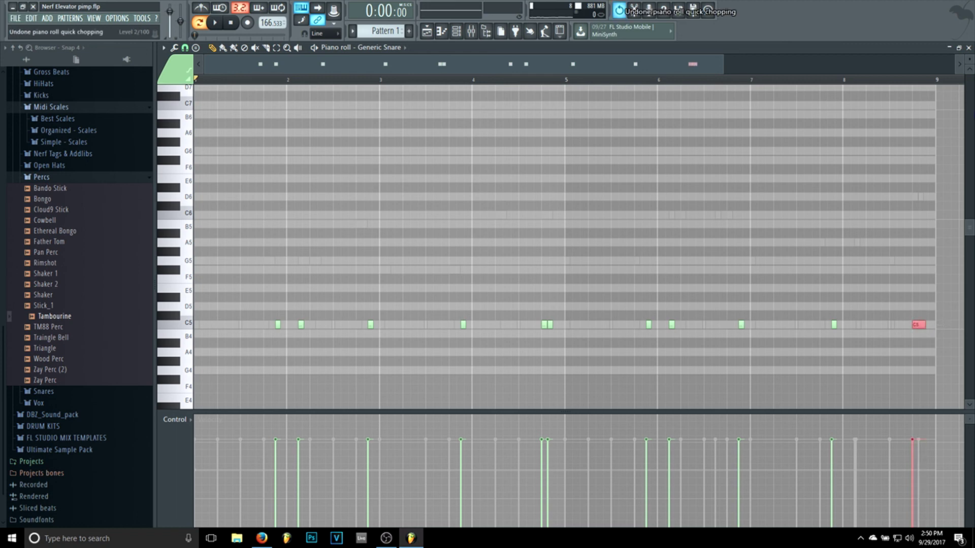
scroll(471, 90, right, 5)
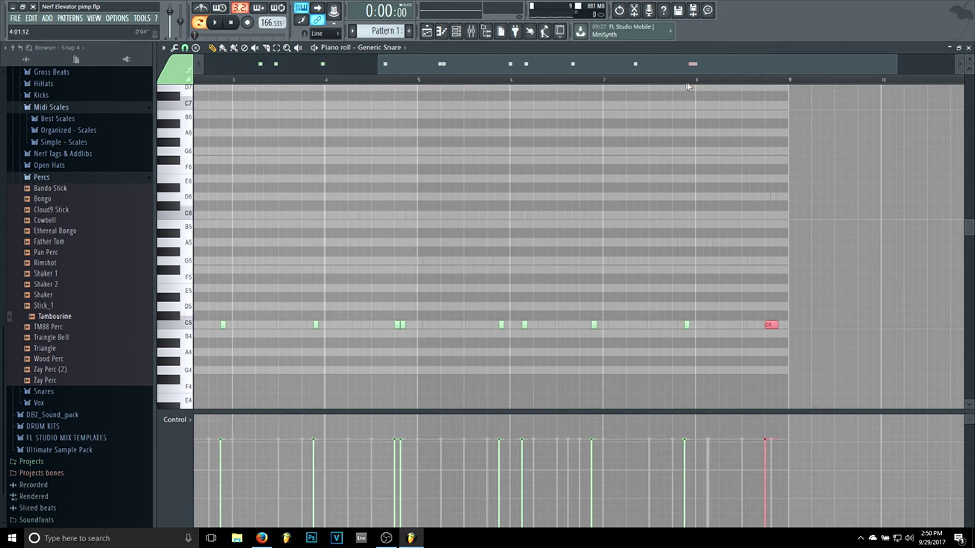
drag(938, 61, 717, 105)
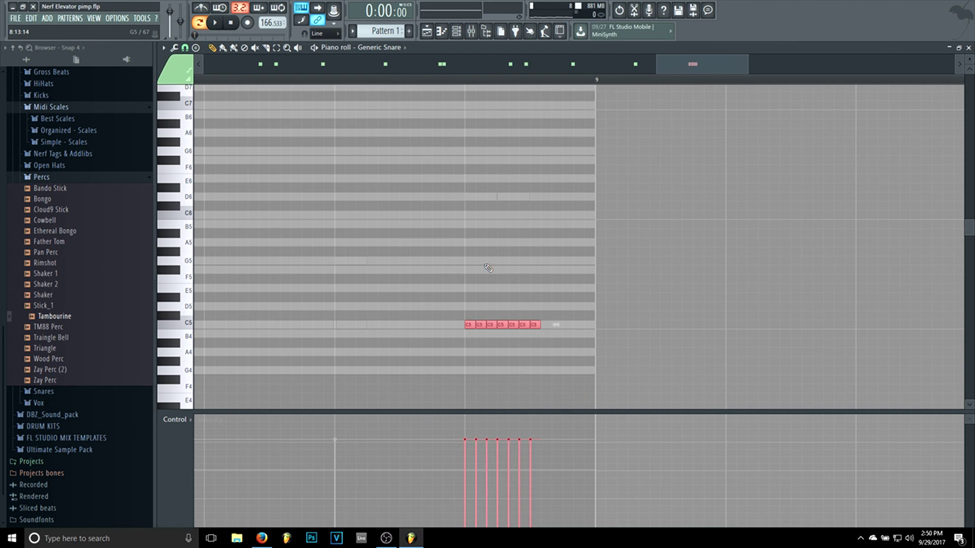
drag(561, 347, 515, 313)
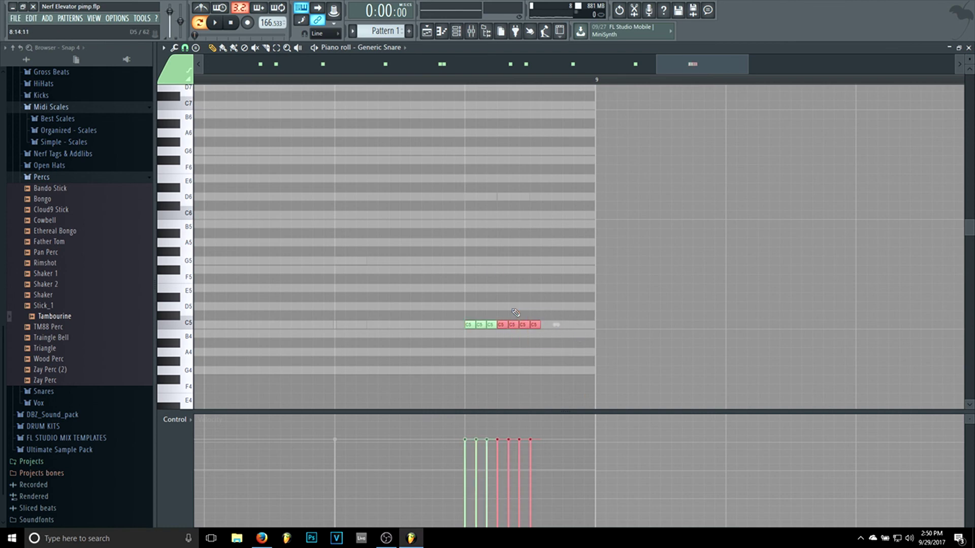
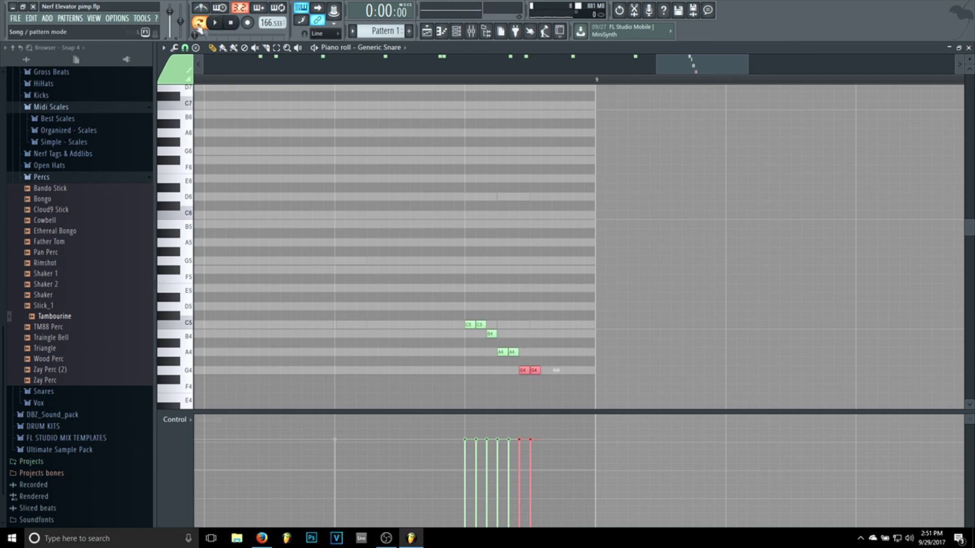
Play the pattern to hear the descending snare roll and save the project.
click(669, 78)
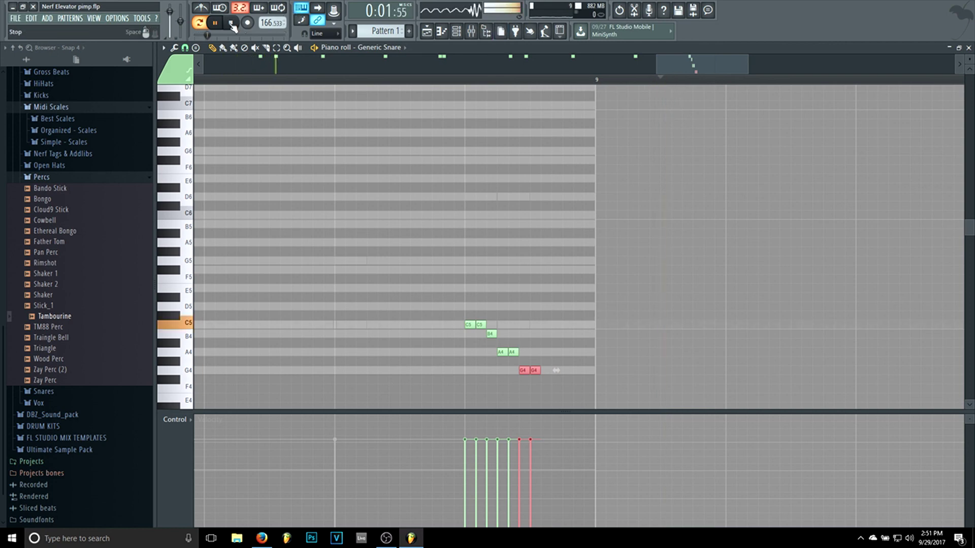
click(14, 19)
click(26, 62)
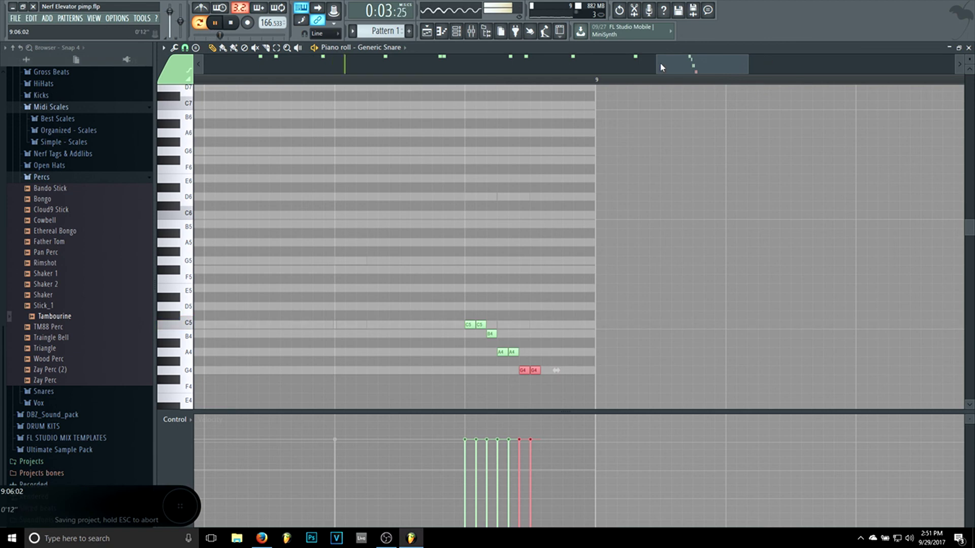
Lower the snare roll's velocities slightly, delete its notes after the first A4, and save the project.
drag(632, 63, 184, 82)
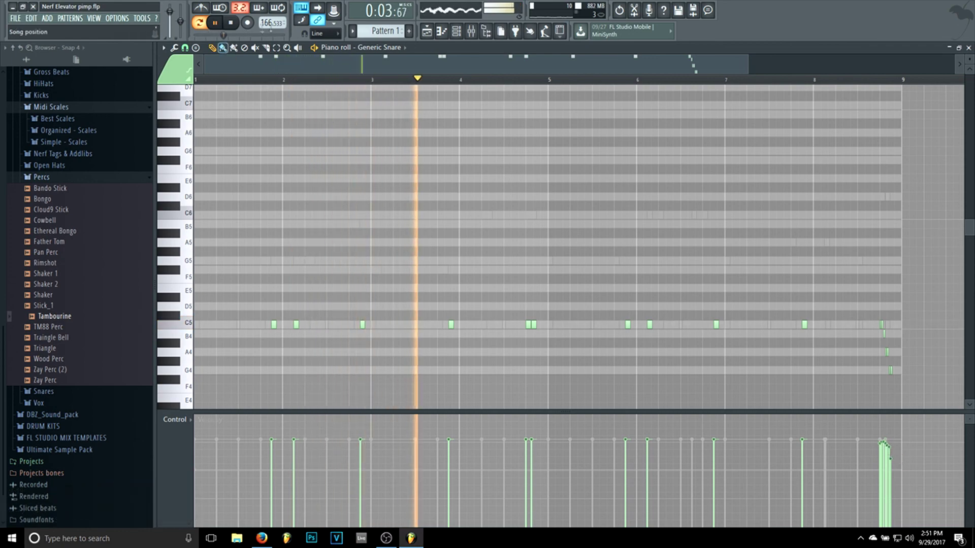
drag(632, 66, 774, 91)
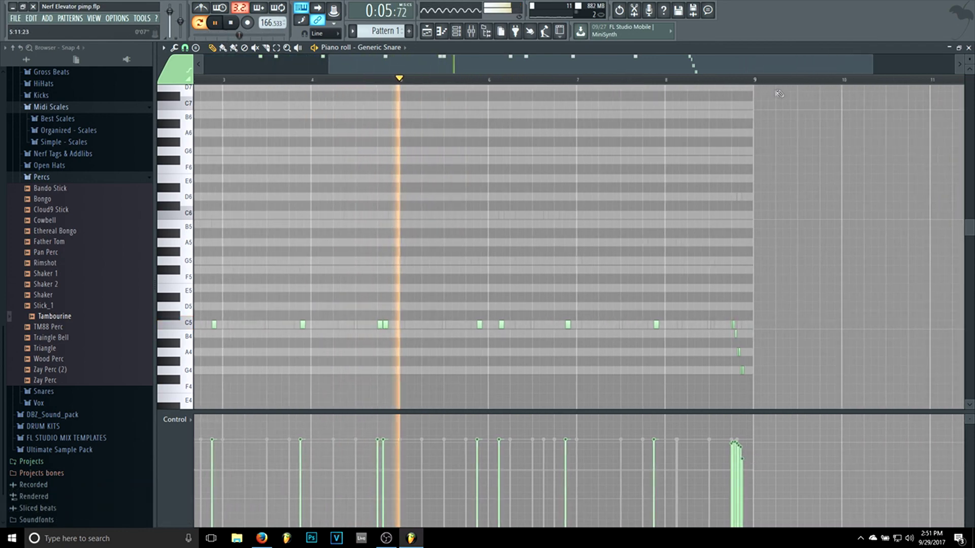
drag(891, 65, 689, 85)
right_click(868, 370)
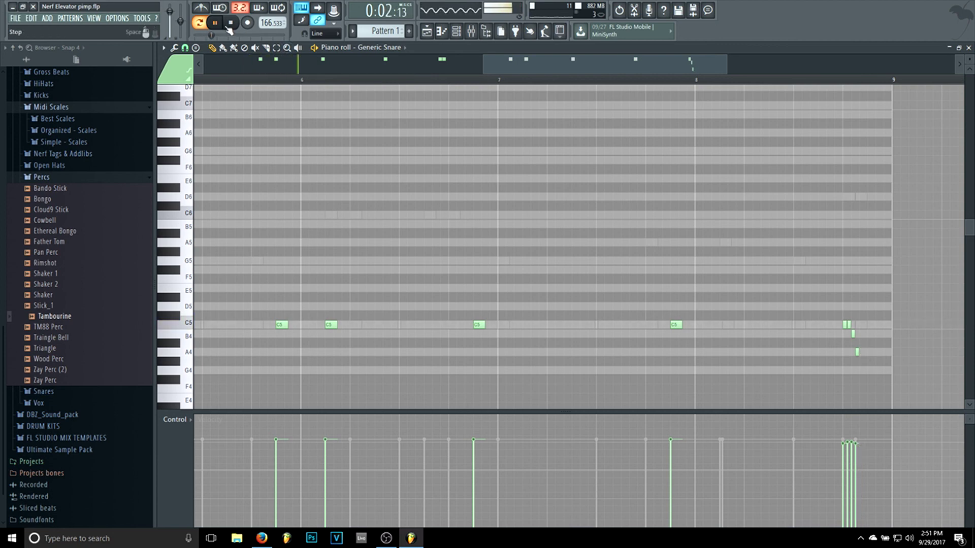
click(16, 17)
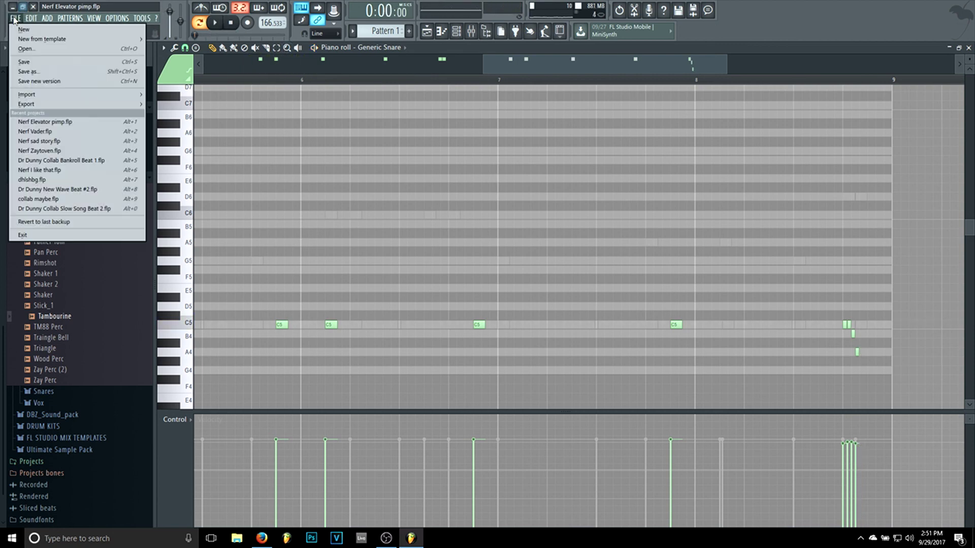
click(35, 62)
Route the Pierre HiHat channel to mixer track 3.
click(464, 29)
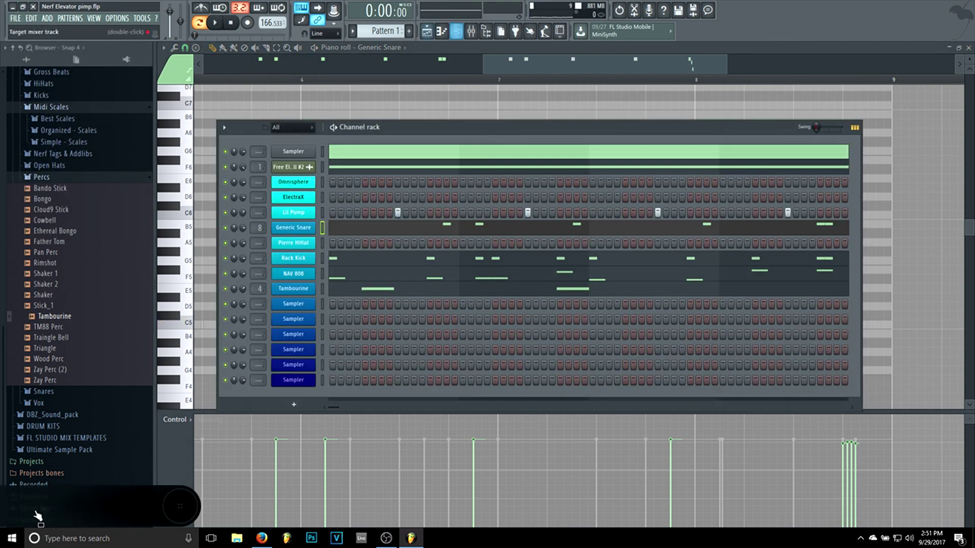
right_click(284, 247)
click(260, 246)
key(F9)
key(Right)
key(Right)
key(Right)
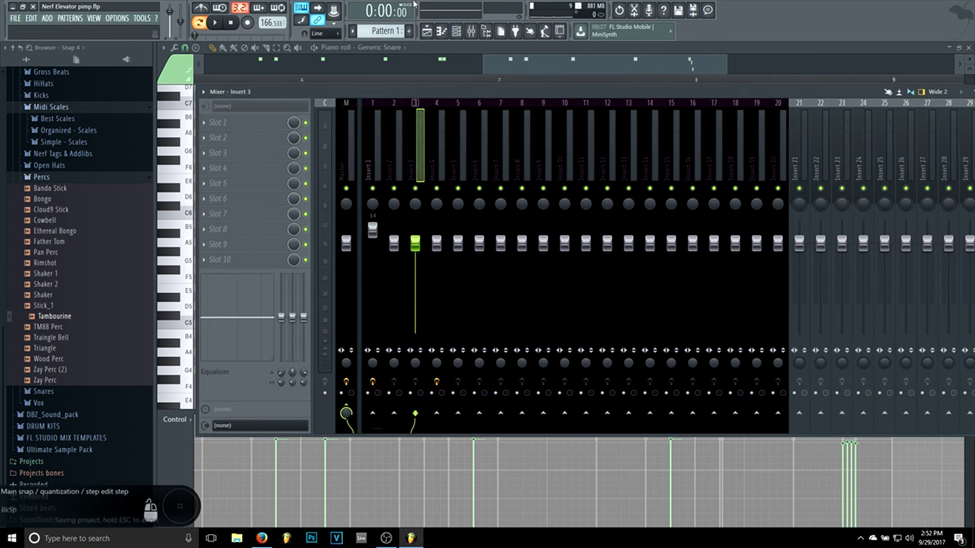
Reroute the Pierre HiHat channel to mixer track 6 and load Fruity Reeverb 2 there with a larger room size.
click(456, 30)
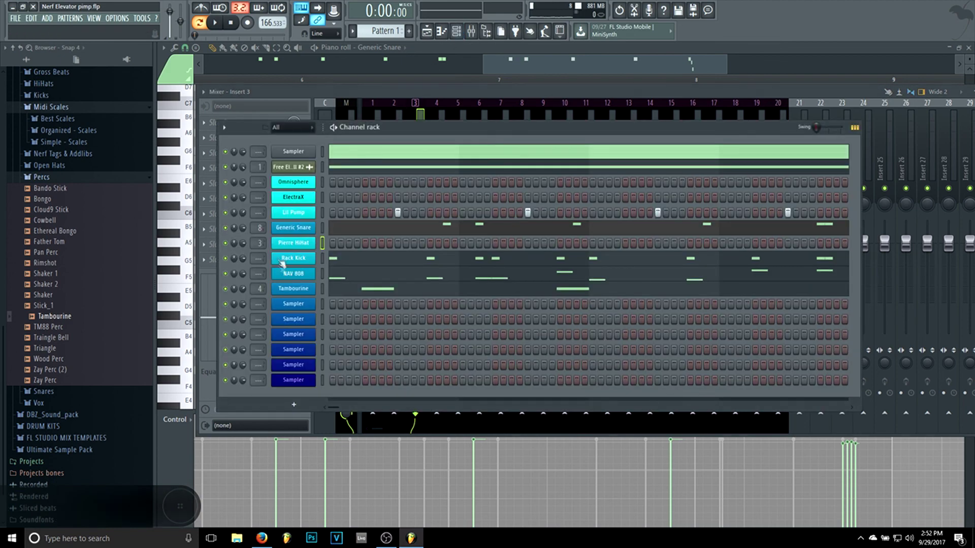
click(208, 123)
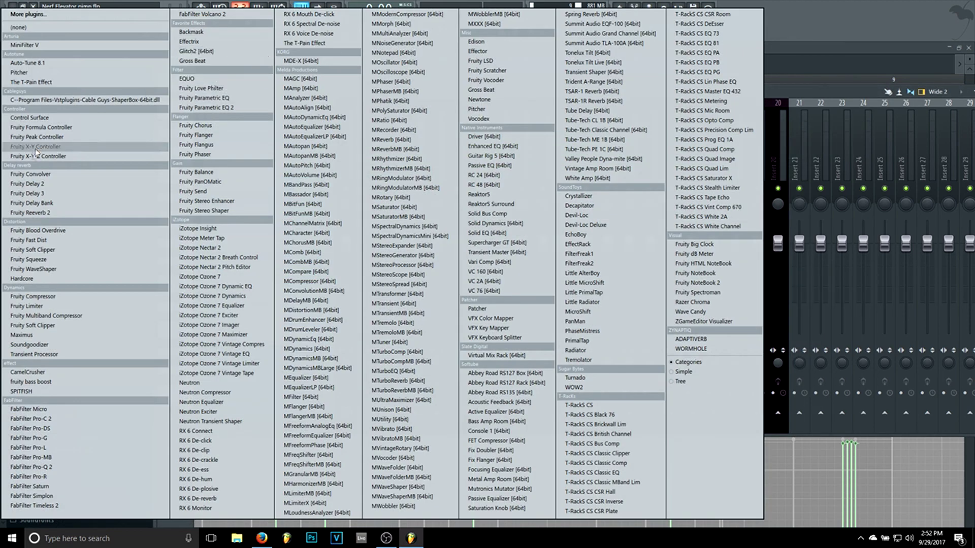
click(35, 213)
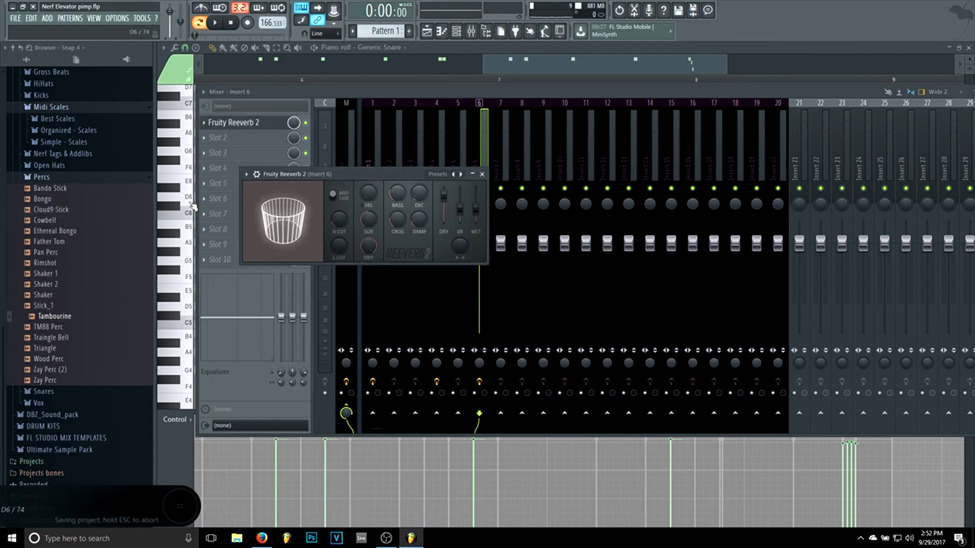
drag(369, 224, 370, 206)
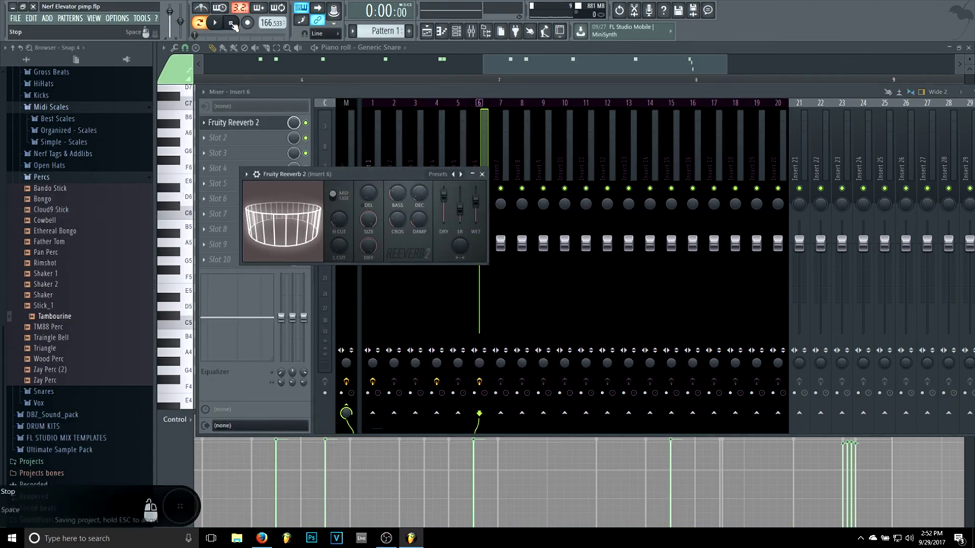
Fill every second step of the Pierre HiHat channel and play the pattern.
click(442, 31)
click(456, 32)
right_click(283, 246)
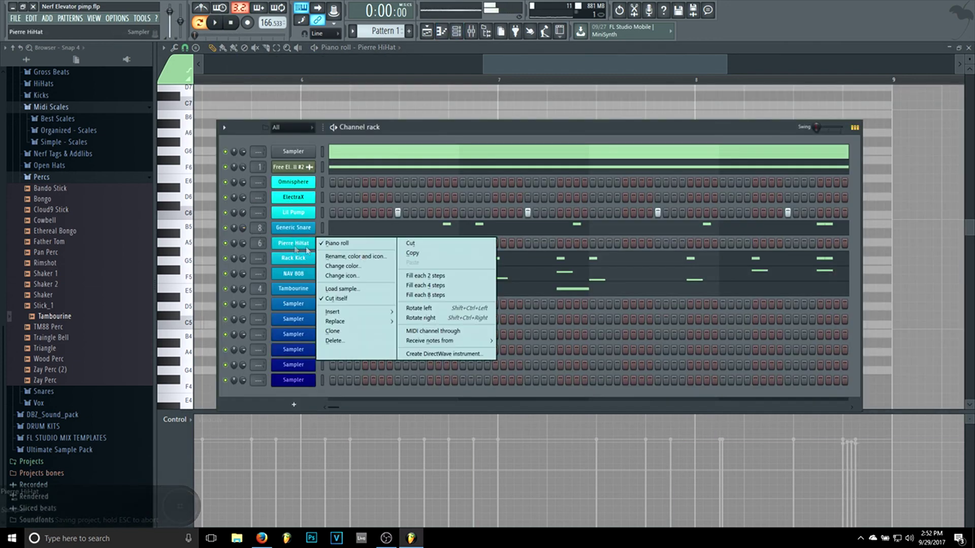
click(426, 276)
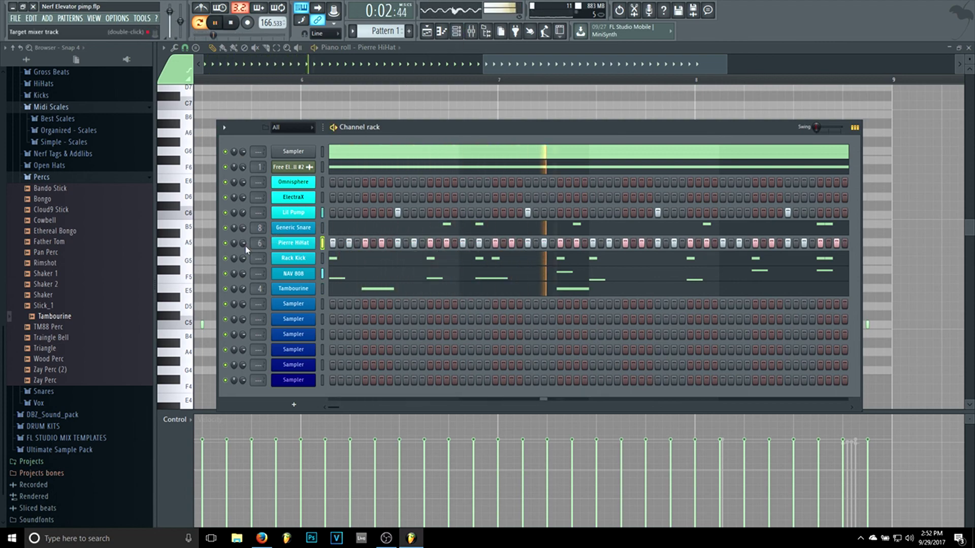
Set the Fruity Reeverb 2 mix level on mixer track 6 to 30% and save the project.
double_click(259, 243)
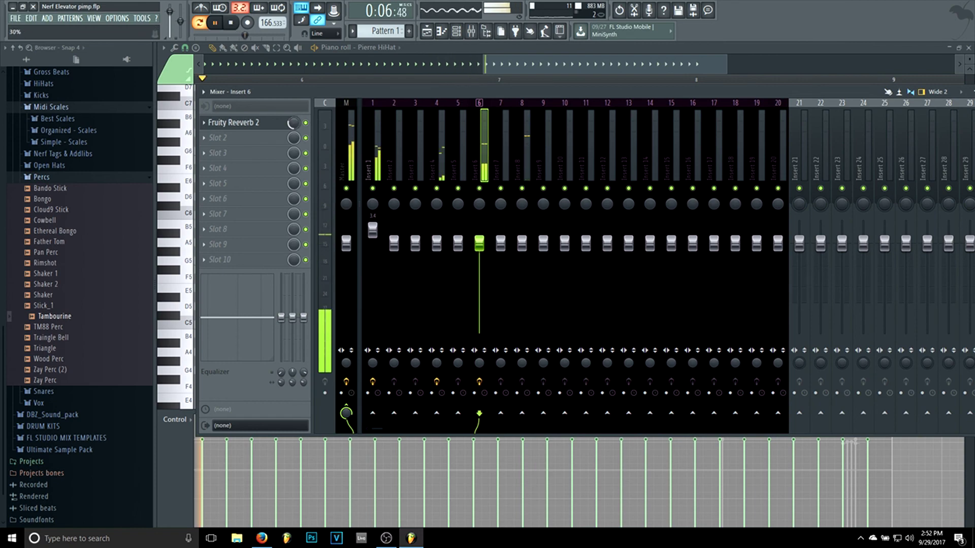
click(17, 20)
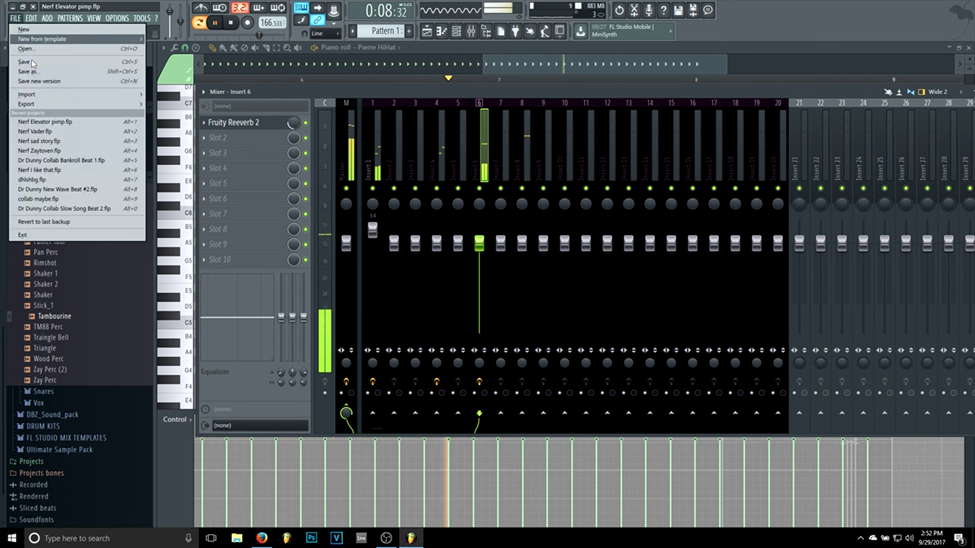
click(30, 62)
Stop playback and add an extra hit on step 2 of the Pierre HiHat channel.
click(465, 32)
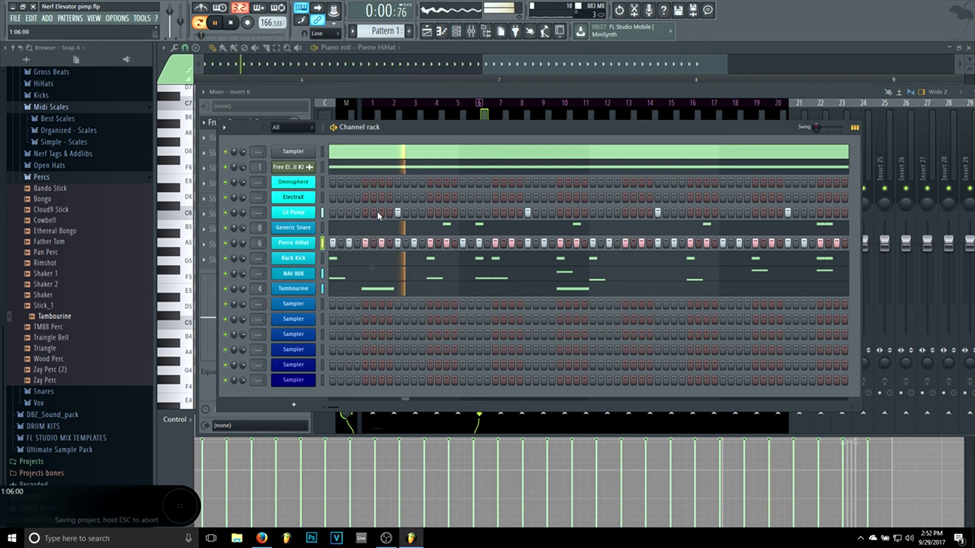
right_click(311, 246)
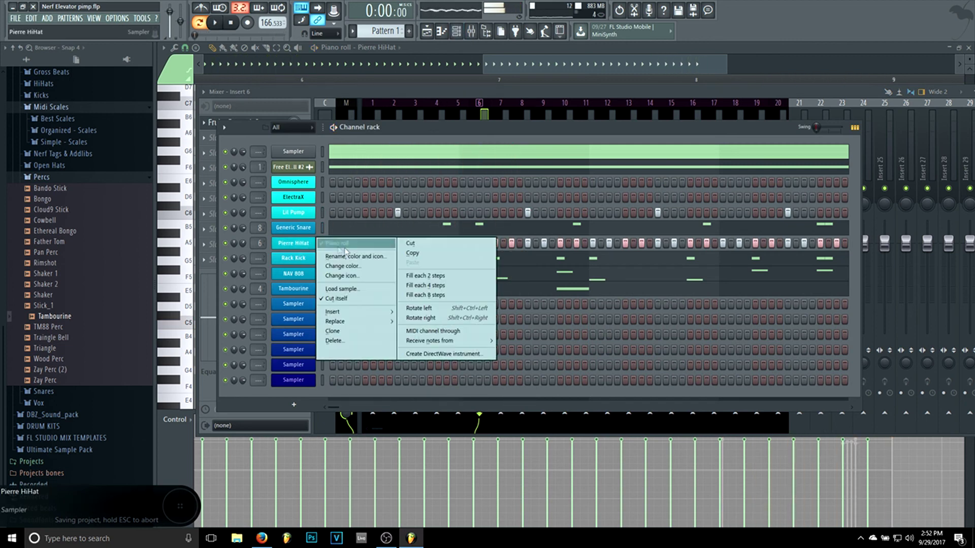
click(230, 20)
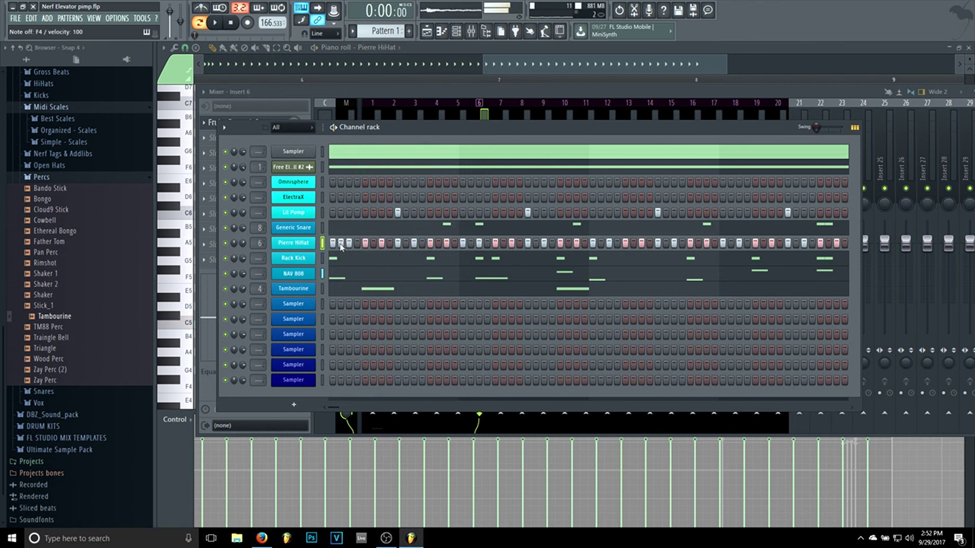
right_click(292, 244)
click(335, 243)
right_click(284, 246)
click(472, 150)
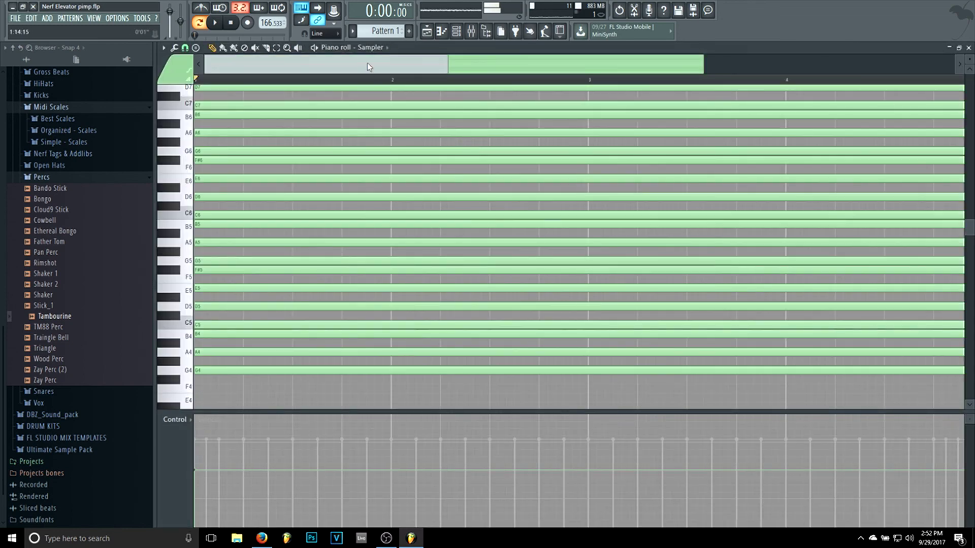
click(449, 33)
click(455, 34)
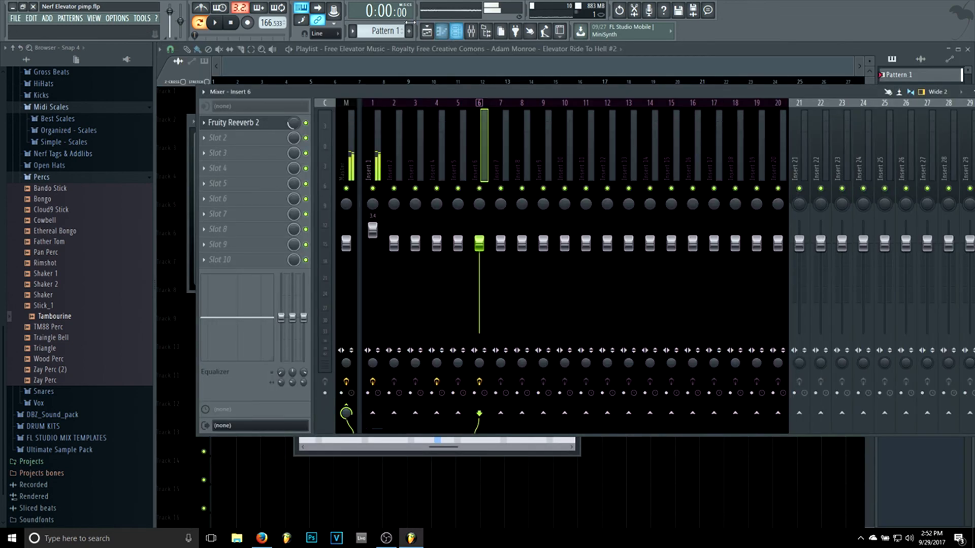
click(441, 33)
click(427, 33)
Play the pattern and add an extra hit on step 22 of the Pierre HiHat channel.
key(space)
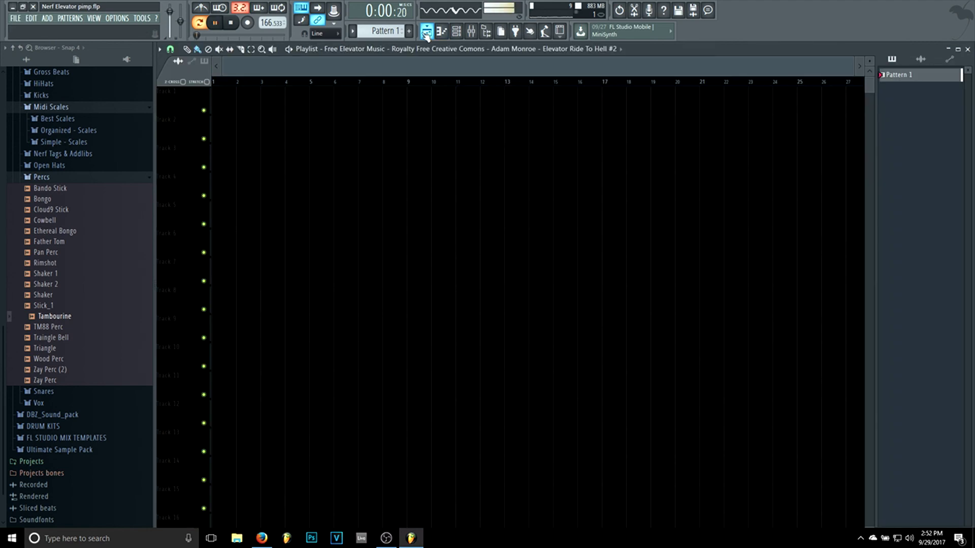
click(441, 31)
click(471, 32)
click(456, 32)
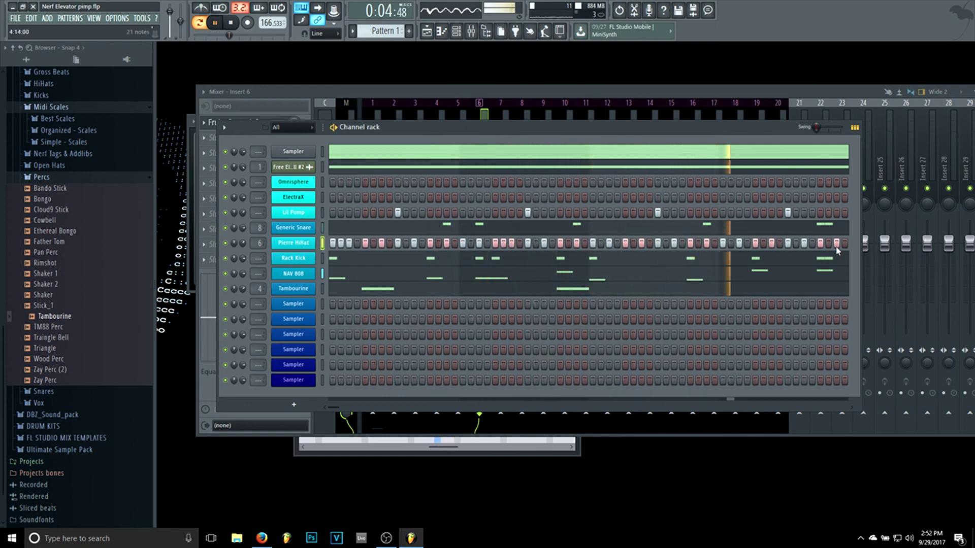
right_click(320, 241)
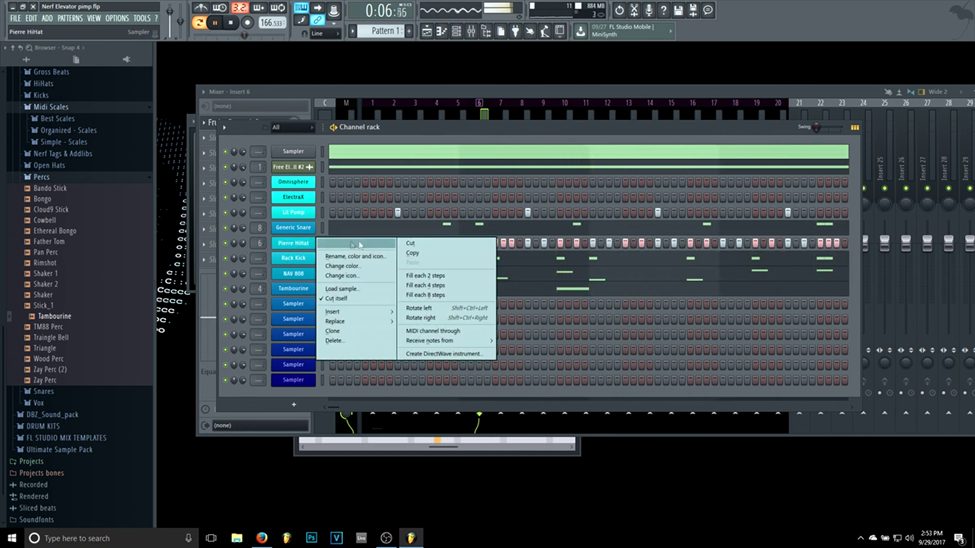
click(828, 249)
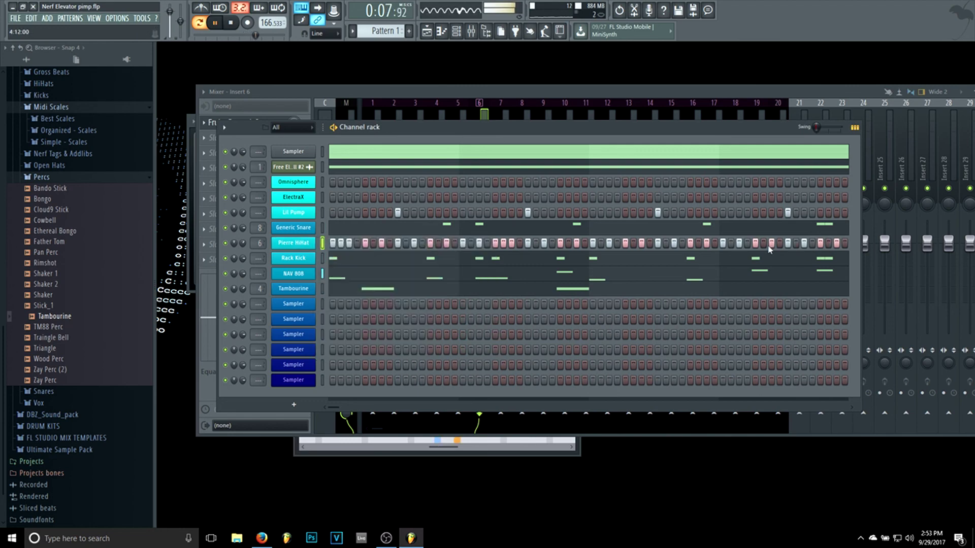
Open the Pierre HiHat in the piano roll, make its notes legato, and chop the step 9 note into three quieter hits.
right_click(295, 247)
click(349, 244)
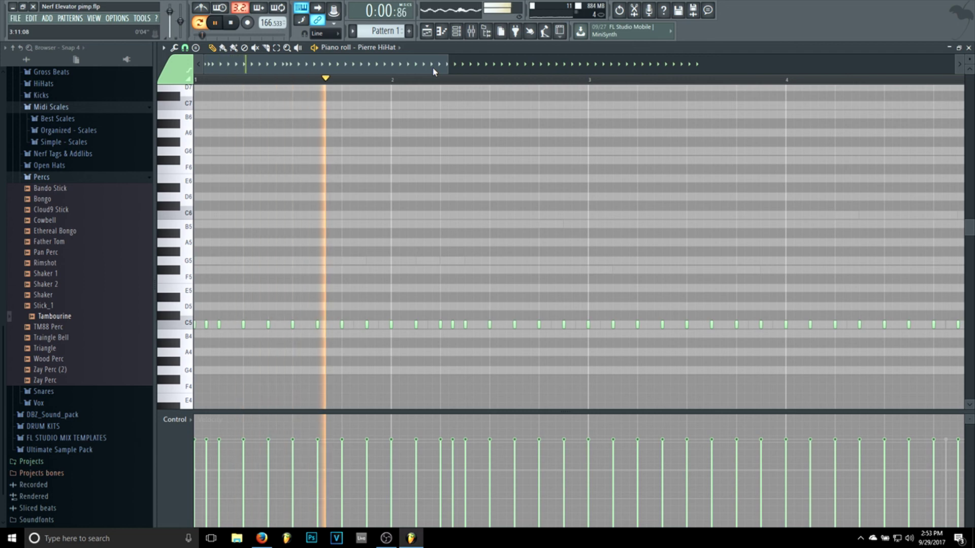
key(alt+l)
click(526, 320)
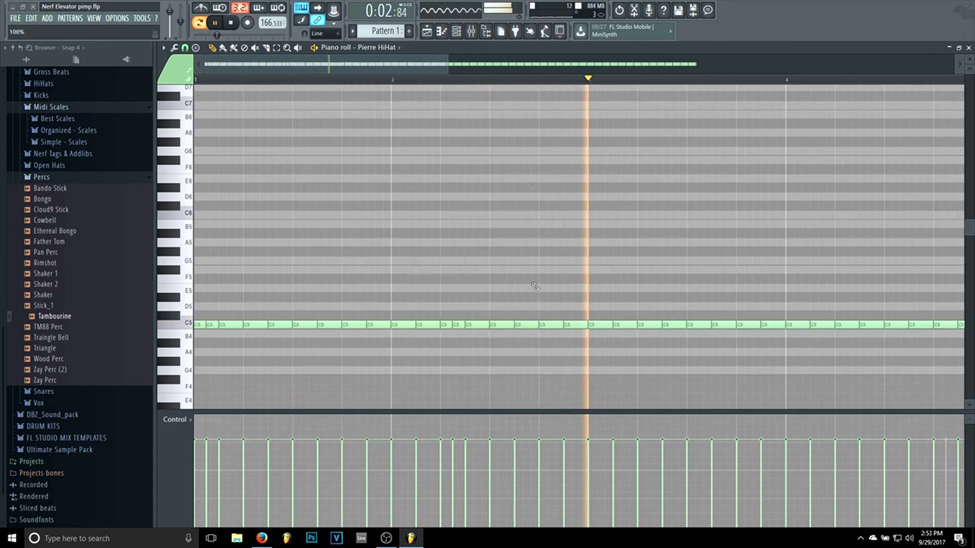
click(237, 23)
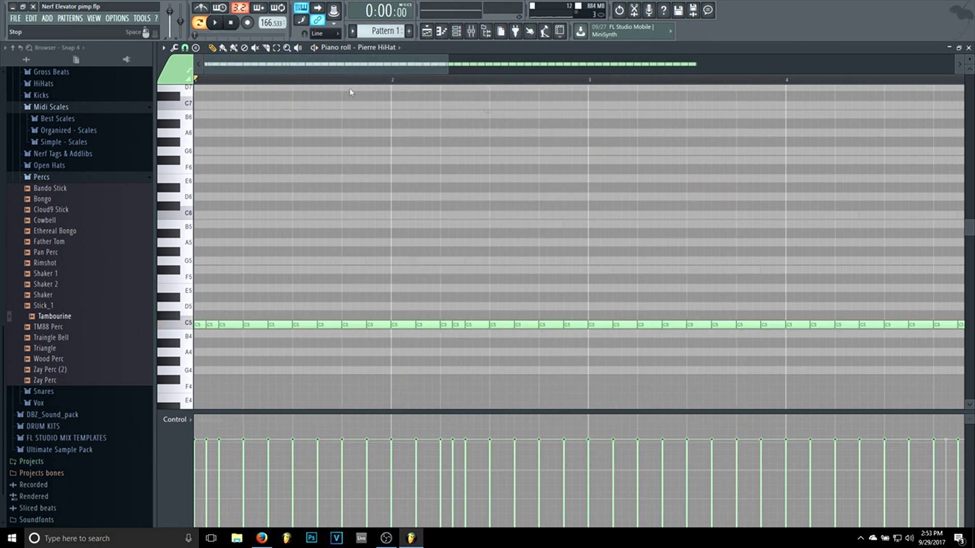
drag(449, 62, 345, 108)
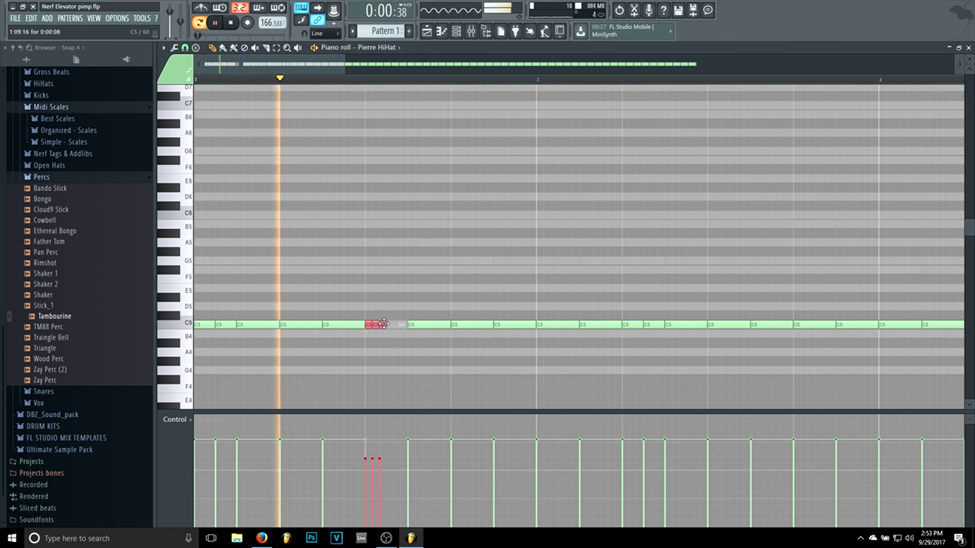
Raise the velocities of the four chopped hits in bar 1 so they descend slightly.
key(space)
key(space)
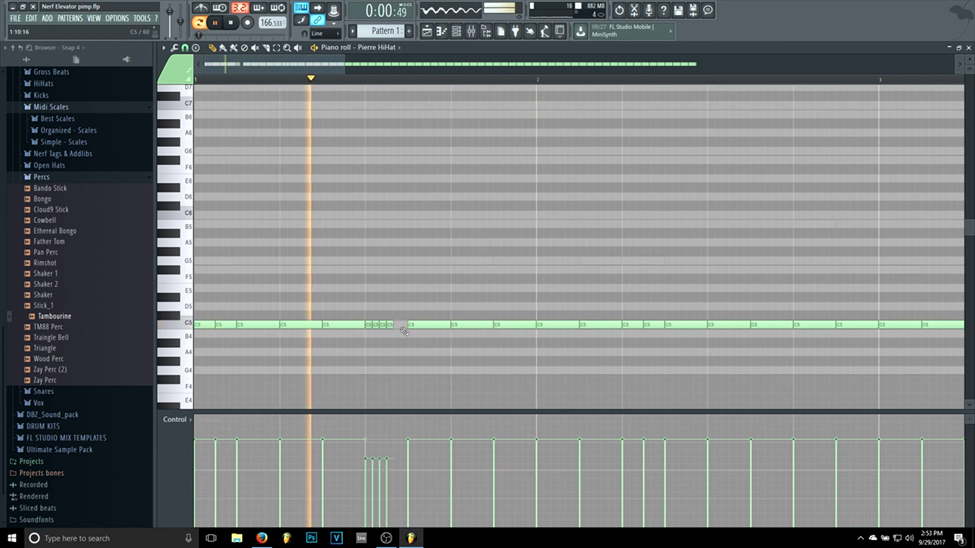
drag(365, 444, 390, 447)
Move the two hits on beat 4 and the three hits on beat 2 of bar 2 up to E5.
drag(812, 325, 829, 287)
key(space)
key(space)
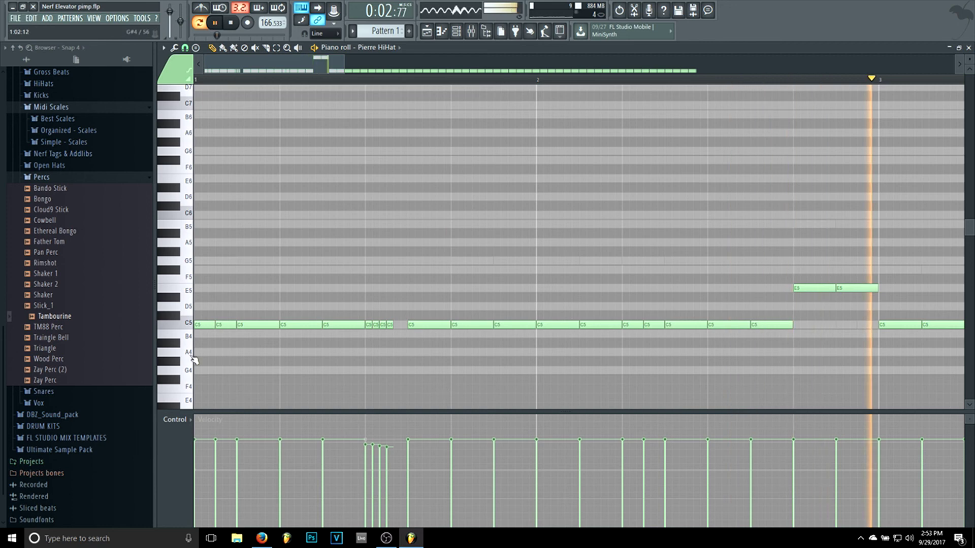
drag(638, 325, 631, 318)
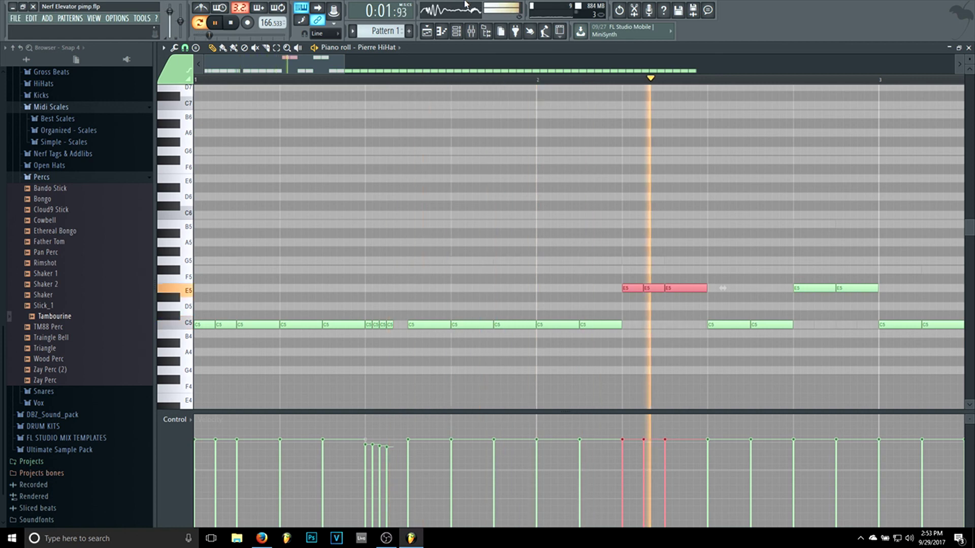
Lower the two hits on beat 3 of bar 2 to G4 and play back the pattern.
key(space)
drag(793, 356, 715, 318)
key(shift+Down)
key(shift+Down)
key(shift+Down)
key(shift+Down)
key(shift+Down)
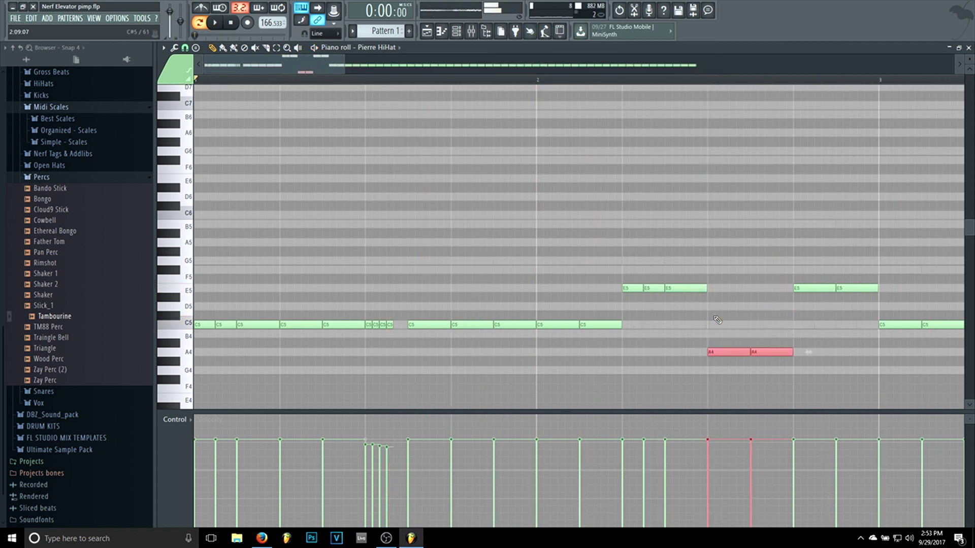
key(space)
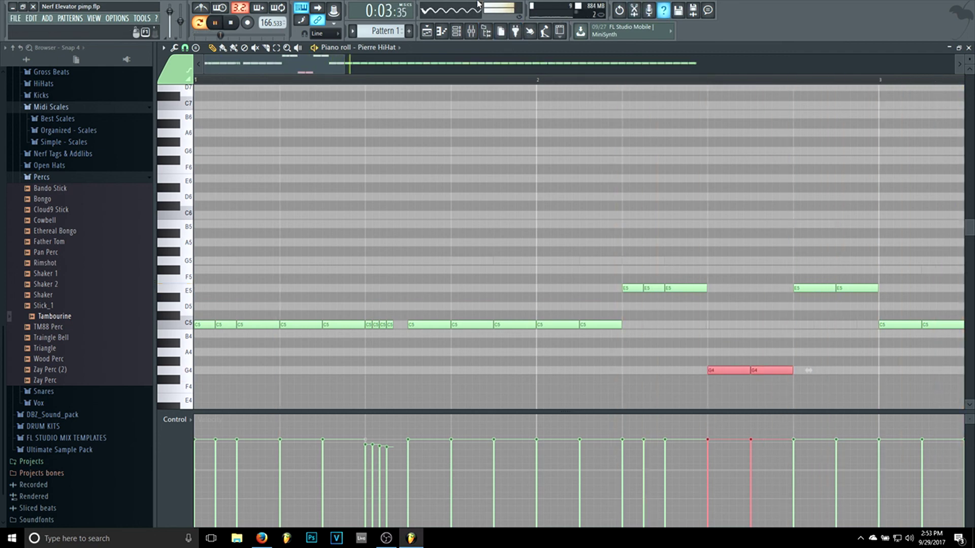
Delete the hit on the second half of beat 3 in bar 3 and clear the note selection.
drag(345, 68, 547, 69)
right_click(570, 326)
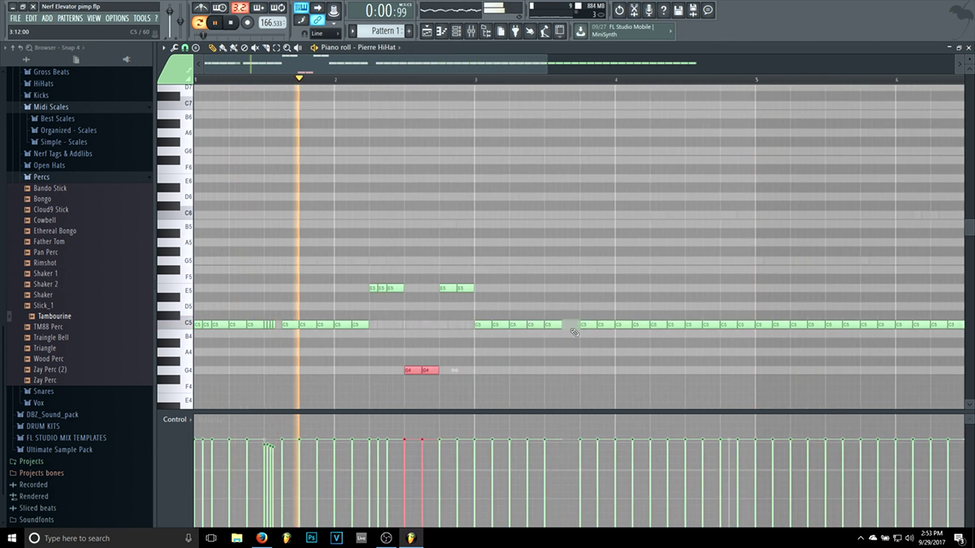
ctrl+click(590, 372)
Chop the hits on beat 4 of bar 4 into a fast roll, remove its second half, and lower the roll to G4.
drag(513, 65, 535, 65)
right_click(692, 326)
key(space)
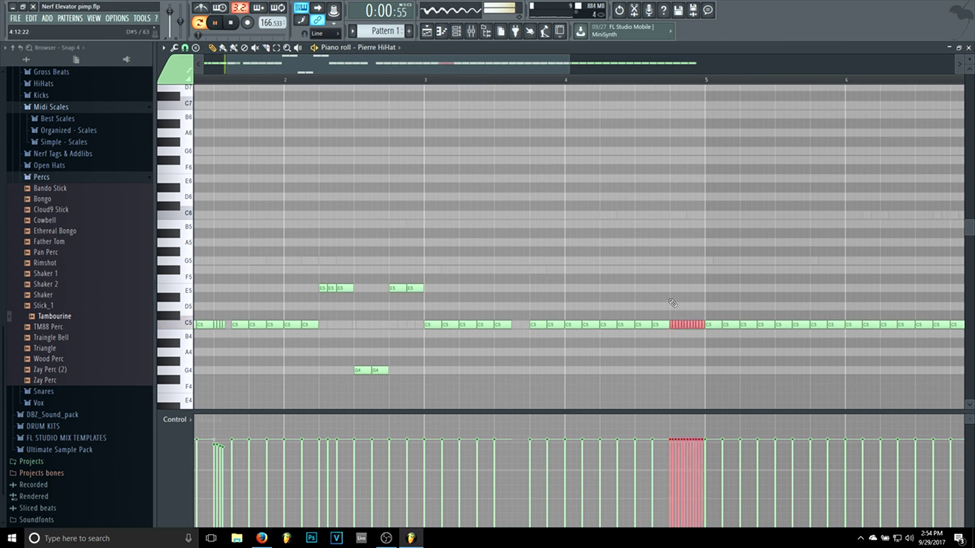
drag(705, 328, 689, 336)
key(shift+Down)
key(shift+Down)
key(shift+Down)
key(shift+Down)
key(shift+Down)
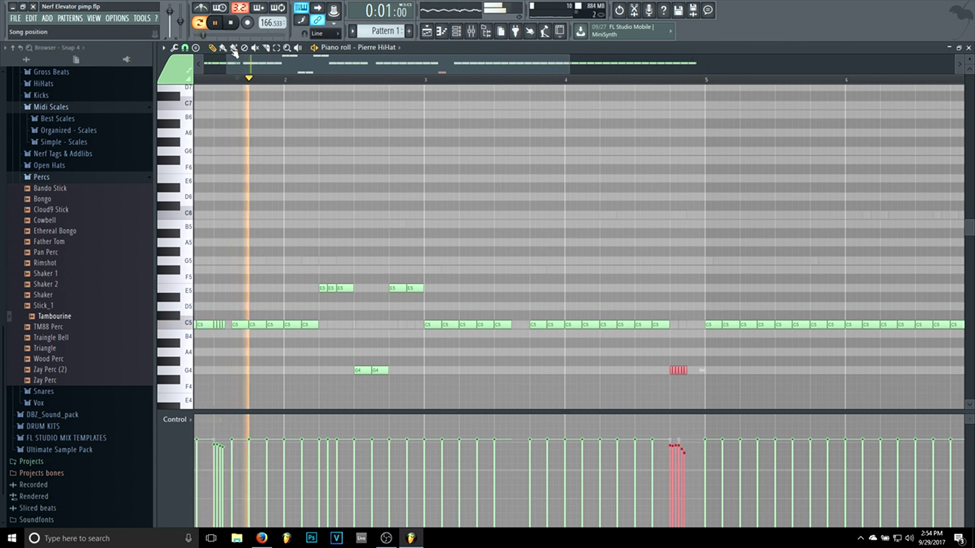
Delete all hi-hat notes from bar 5 onward, duplicate the first four bars into bars 5 to 8, and play the result.
drag(227, 64, 204, 65)
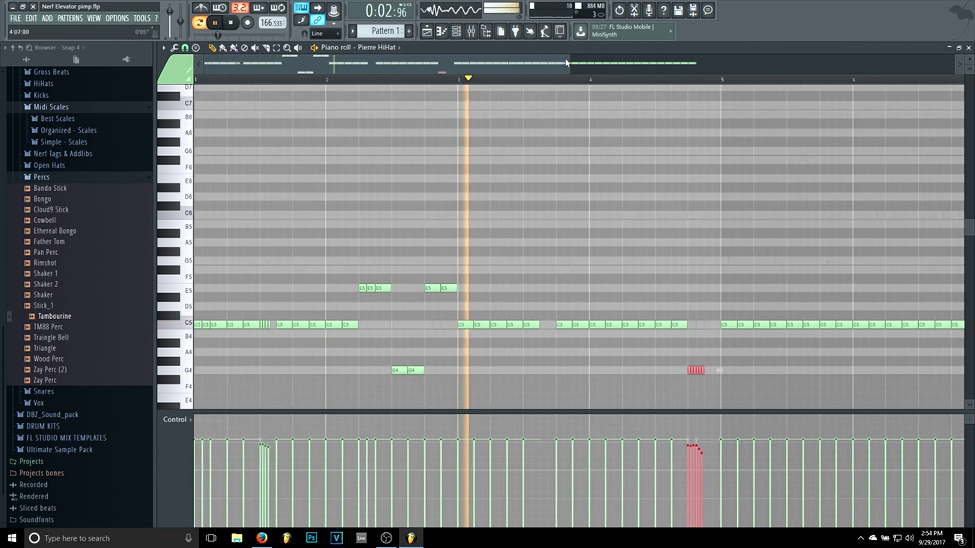
drag(569, 64, 777, 65)
drag(873, 374, 530, 236)
key(Delete)
drag(530, 384, 0, 244)
key(ctrl+b)
key(space)
drag(551, 326, 561, 329)
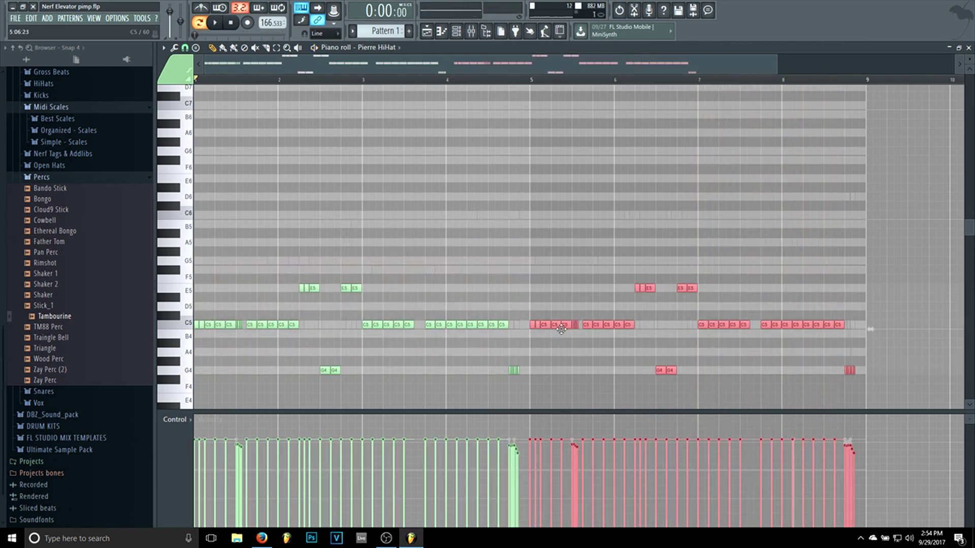
key(space)
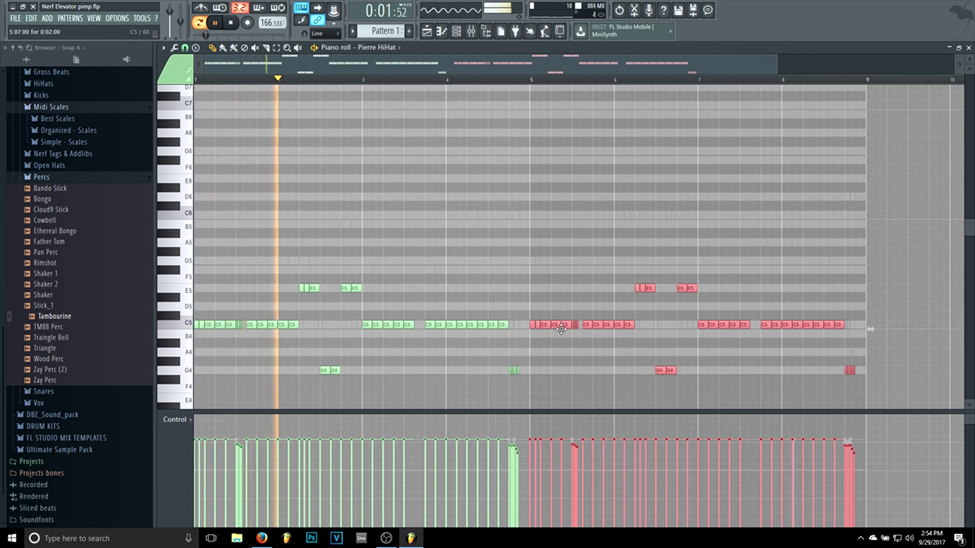
Shorten the G4 roll at the end of bar 4 and slope its remaining hits down to lower velocities.
drag(776, 65, 628, 93)
right_click(445, 371)
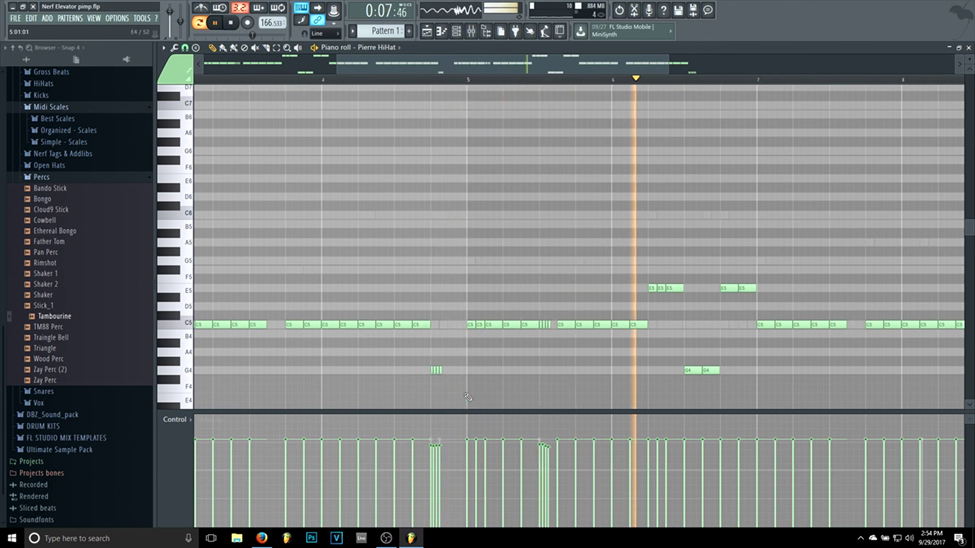
mouse_move(429, 453)
mouse_down()
mouse_move(440, 474)
mouse_move(434, 457)
mouse_move(436, 465)
mouse_up()
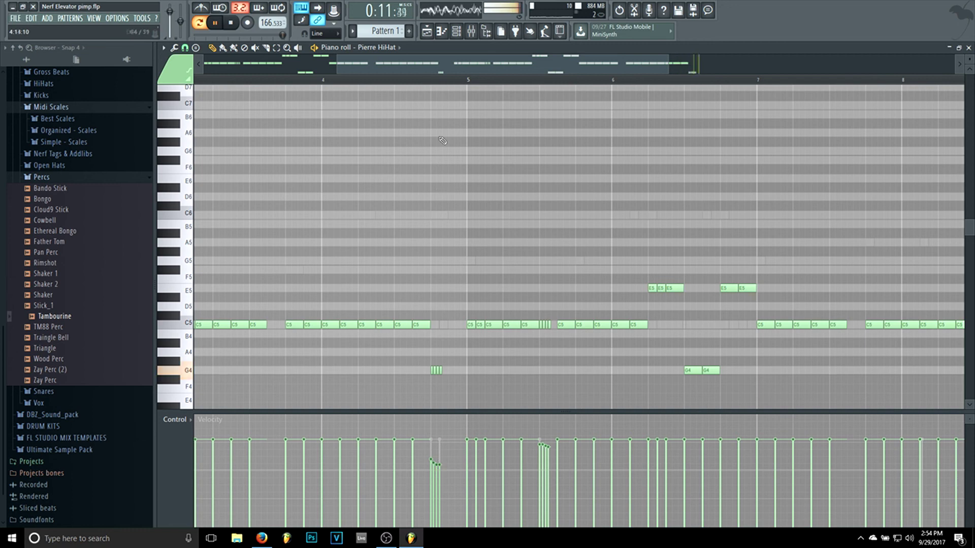
Remove the G4 roll at the end of bar 8 so that the bar finishes on C5 hits.
drag(414, 64, 571, 64)
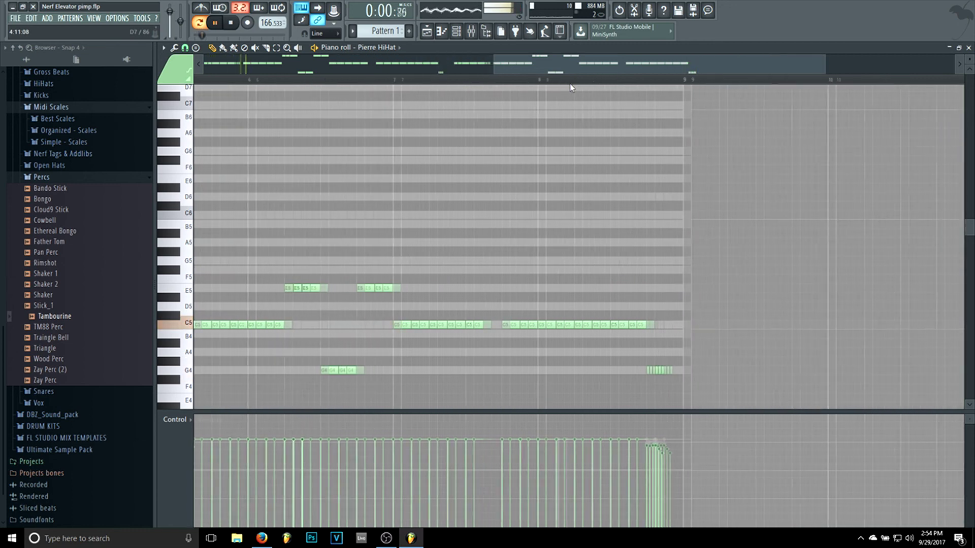
right_click(655, 371)
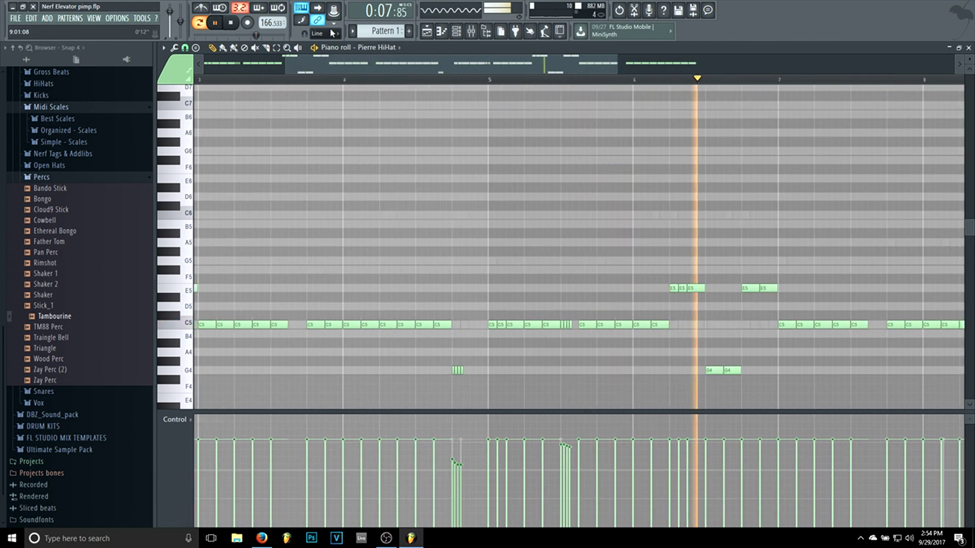
drag(533, 68, 808, 89)
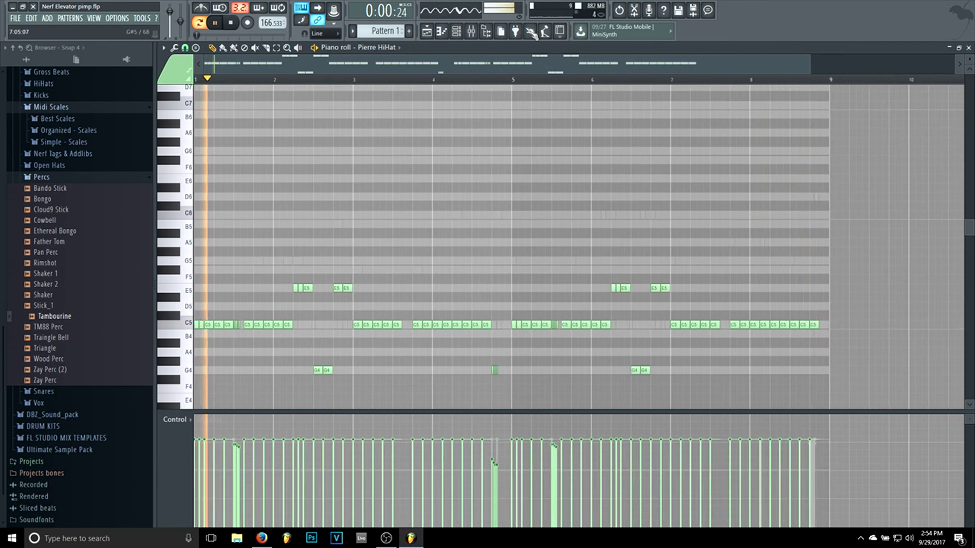
Add the 20Hz + 18kHz cut EQ after the reverb on mixer track 6 and raise its low-cut frequency well upward.
key(F9)
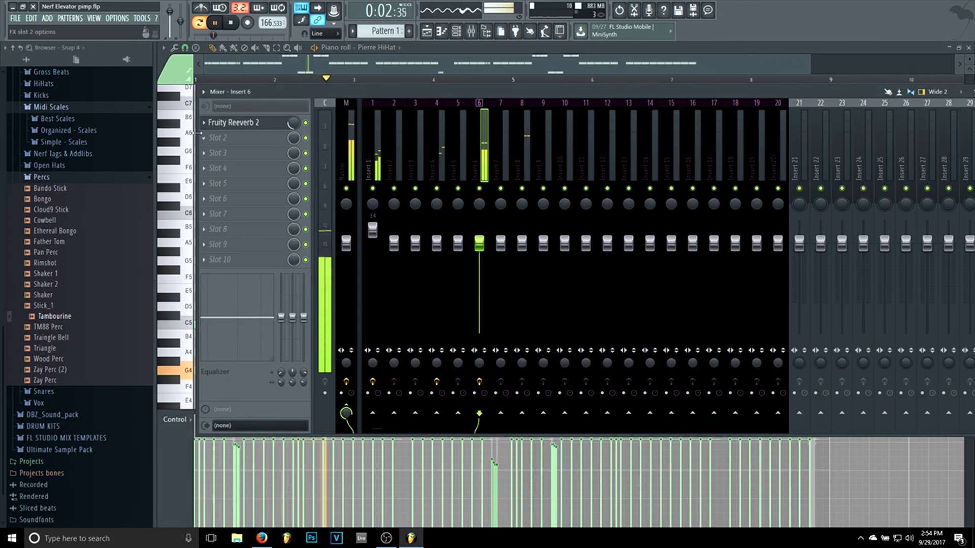
click(256, 142)
click(230, 108)
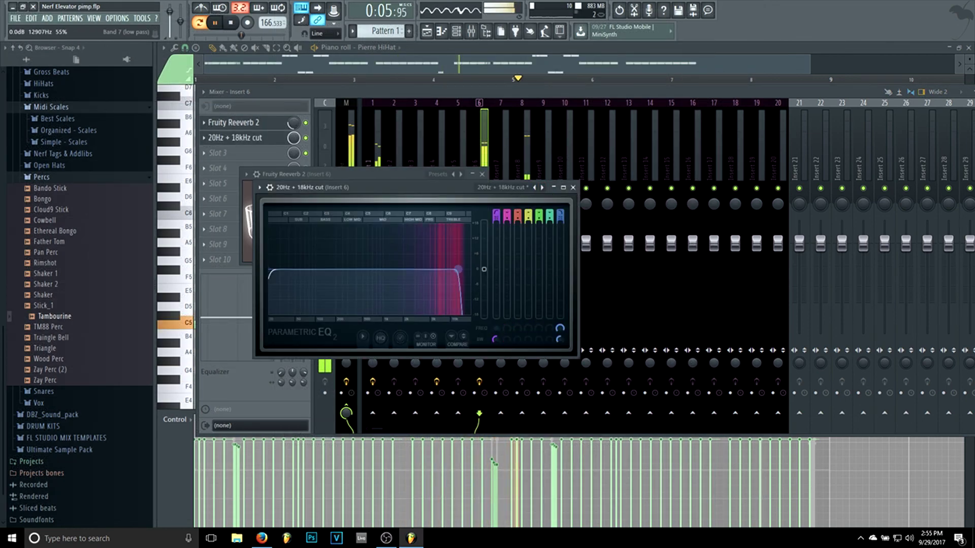
drag(269, 272, 418, 269)
click(500, 93)
Lower the fader of mixer track 6 to about -2.1 dB, stop playback, and save the project.
mouse_move(479, 243)
mouse_down()
mouse_move(479, 268)
mouse_move(479, 259)
mouse_up()
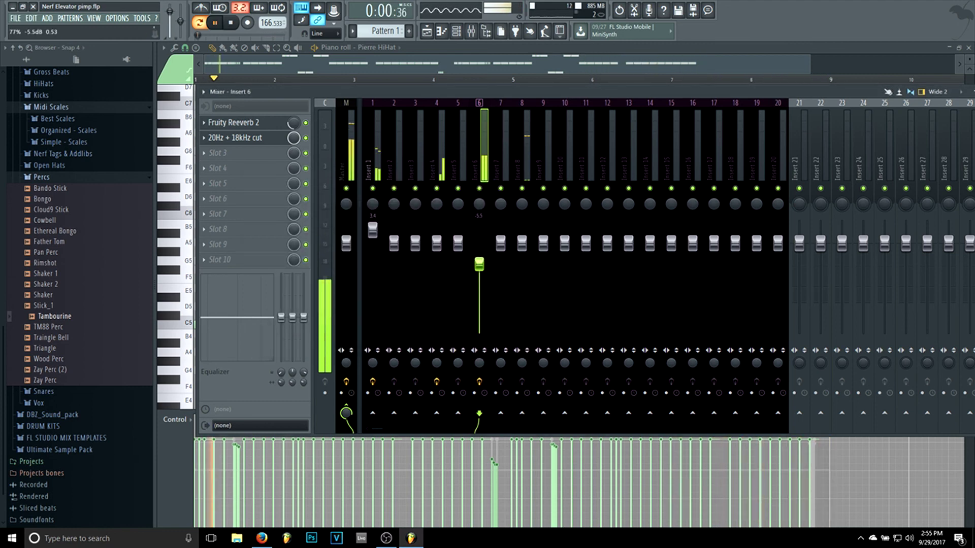
click(15, 18)
click(122, 61)
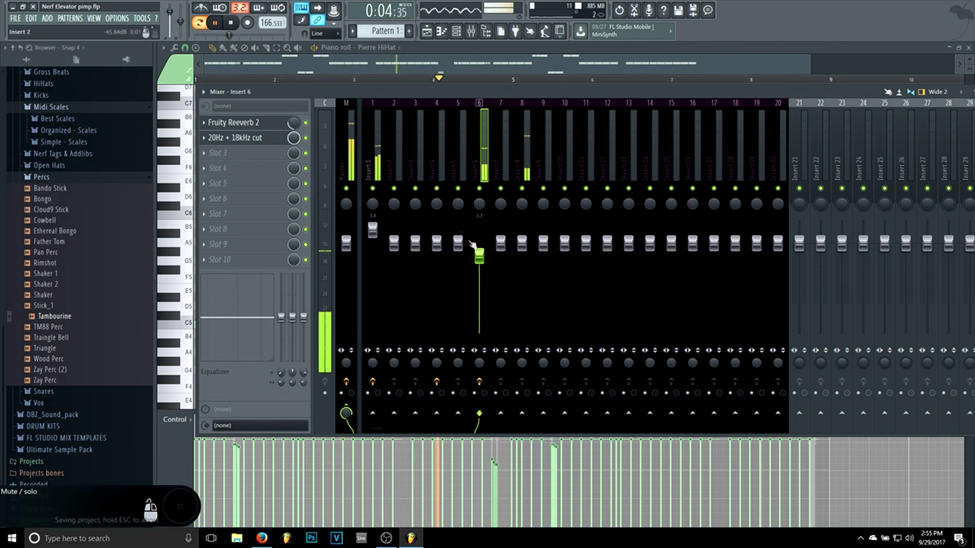
drag(480, 257, 481, 253)
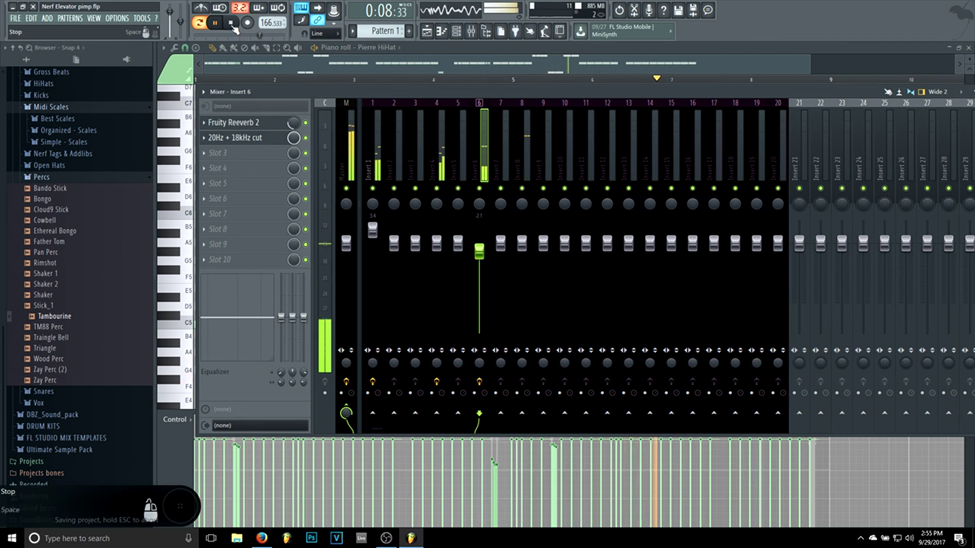
click(232, 24)
click(19, 18)
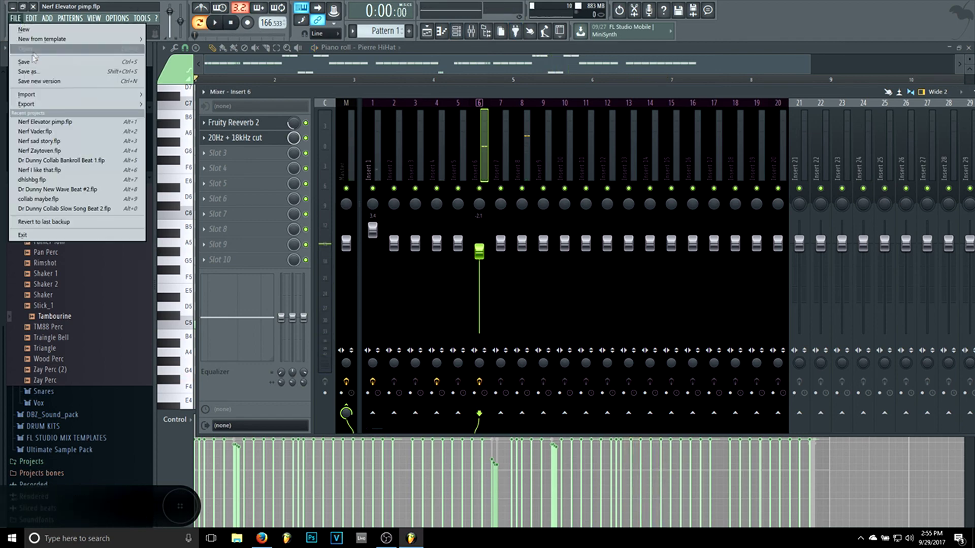
click(30, 62)
View the Omnisphere channel in the piano roll, return to the channel rack, and listen to the pattern.
click(456, 32)
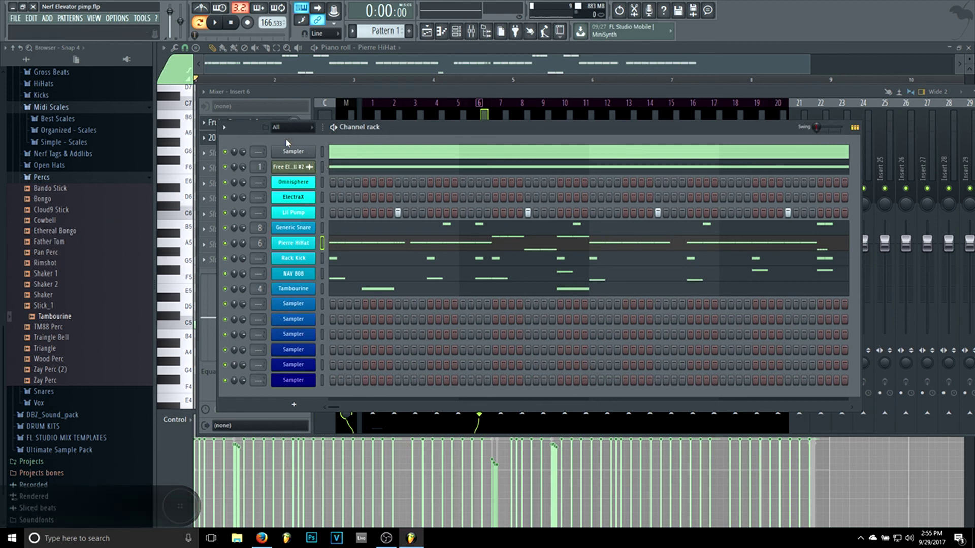
right_click(312, 182)
click(332, 182)
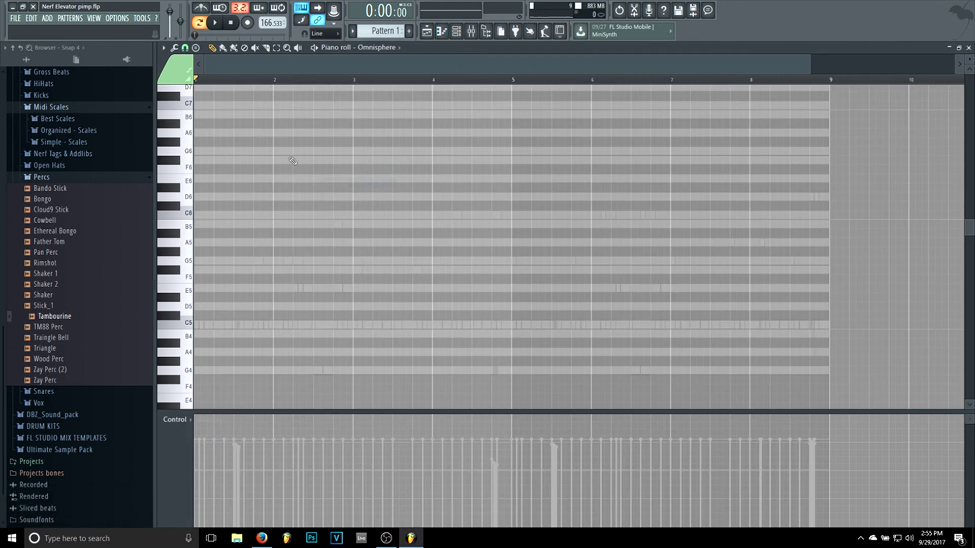
click(456, 32)
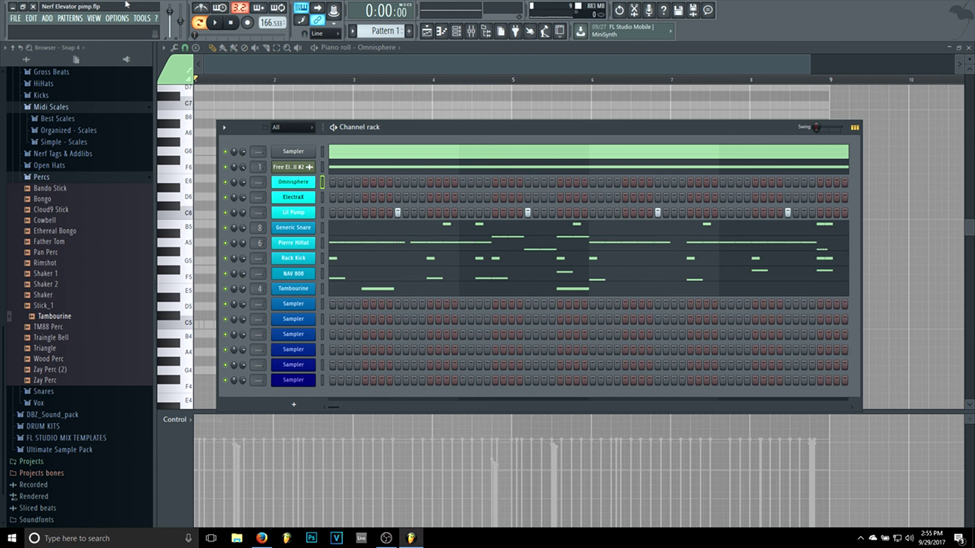
click(219, 26)
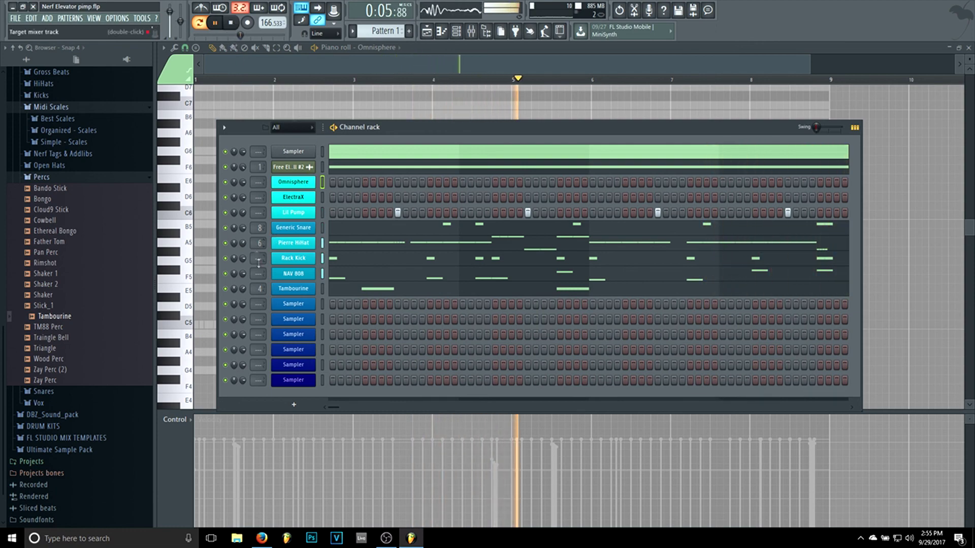
key(space)
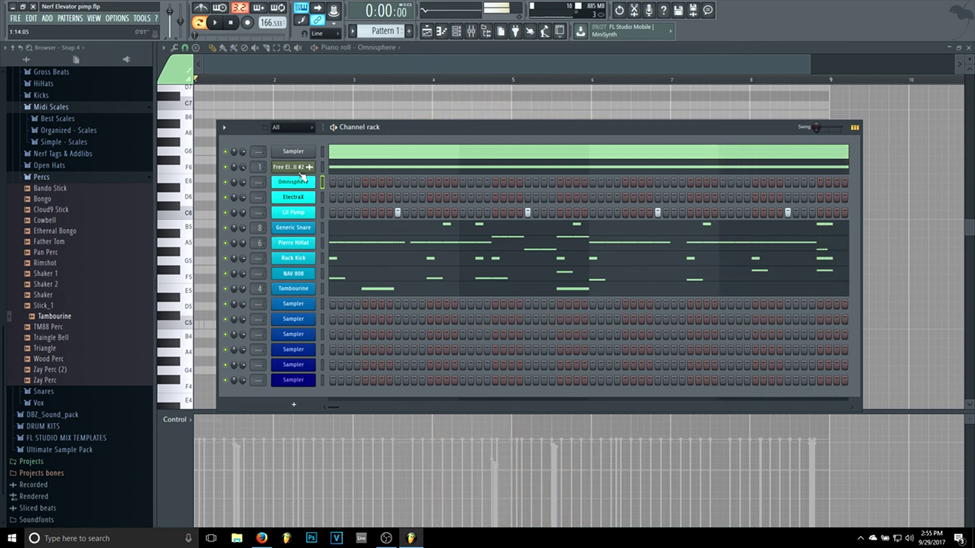
Load the Keys - Haunted patch from the #Martianz - Euro bank in ElectraX.
click(294, 197)
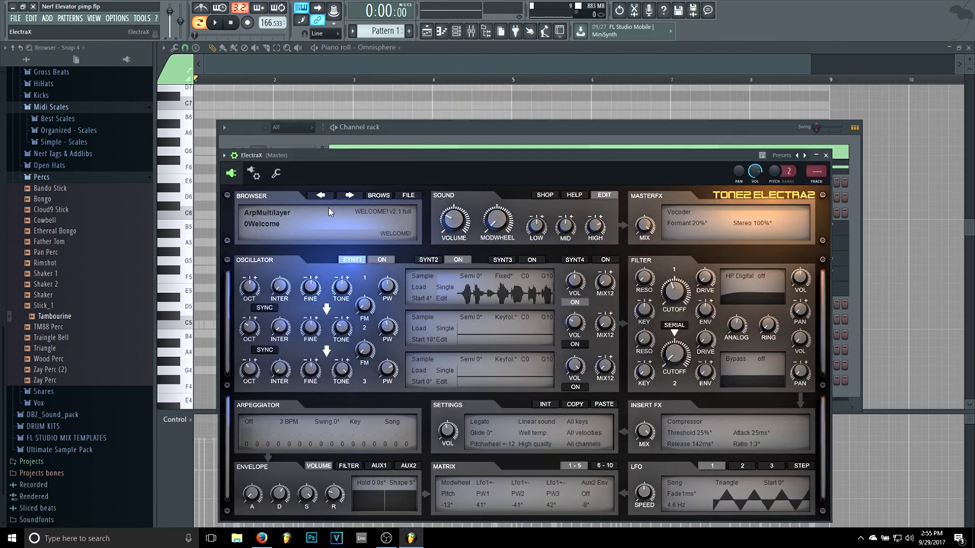
click(381, 197)
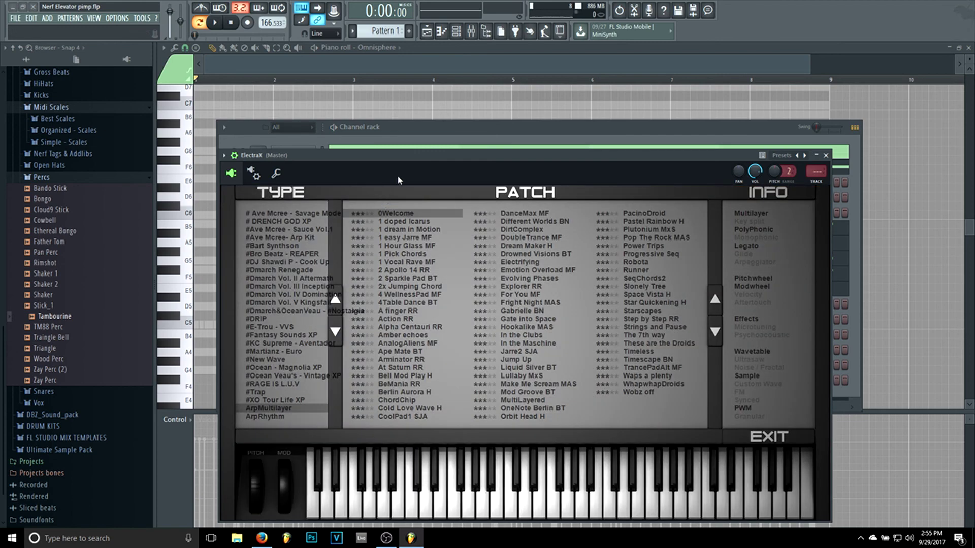
click(279, 353)
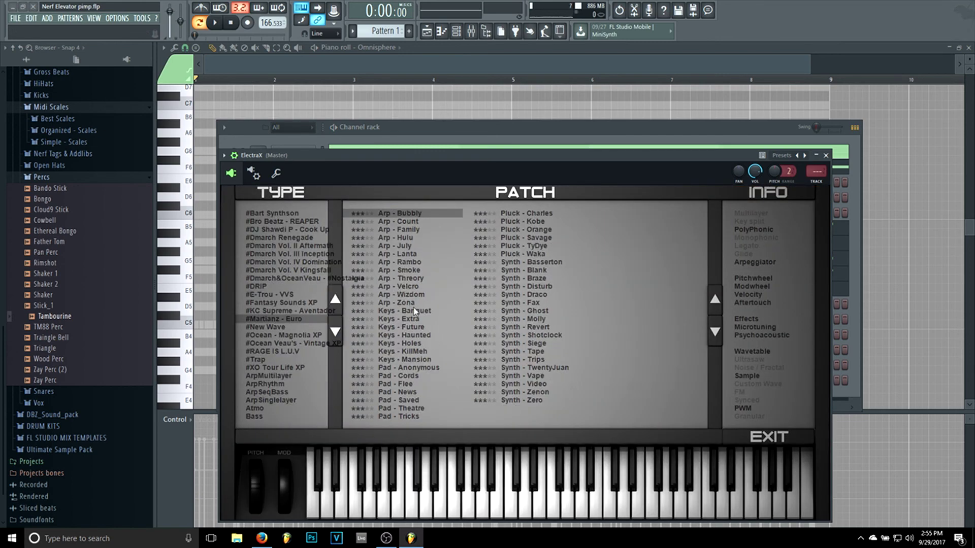
click(402, 335)
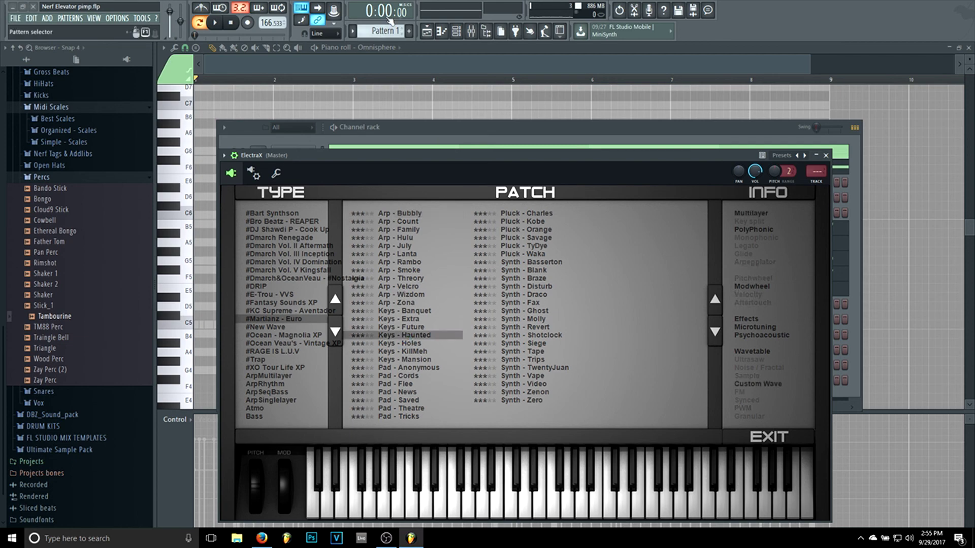
Open the ElectraX channel in the piano roll and place two-bar notes on D6 and A5 from the start of bar 1.
click(457, 37)
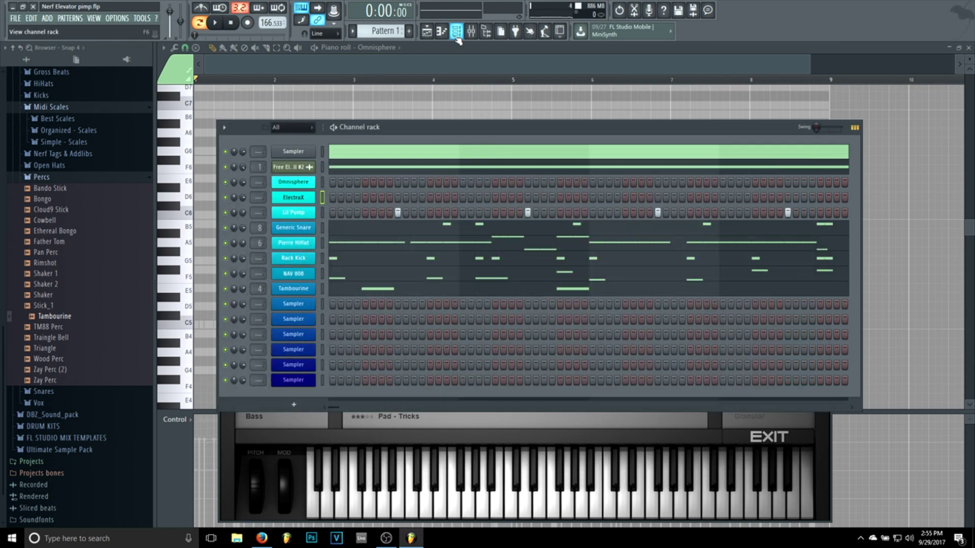
right_click(309, 197)
click(332, 196)
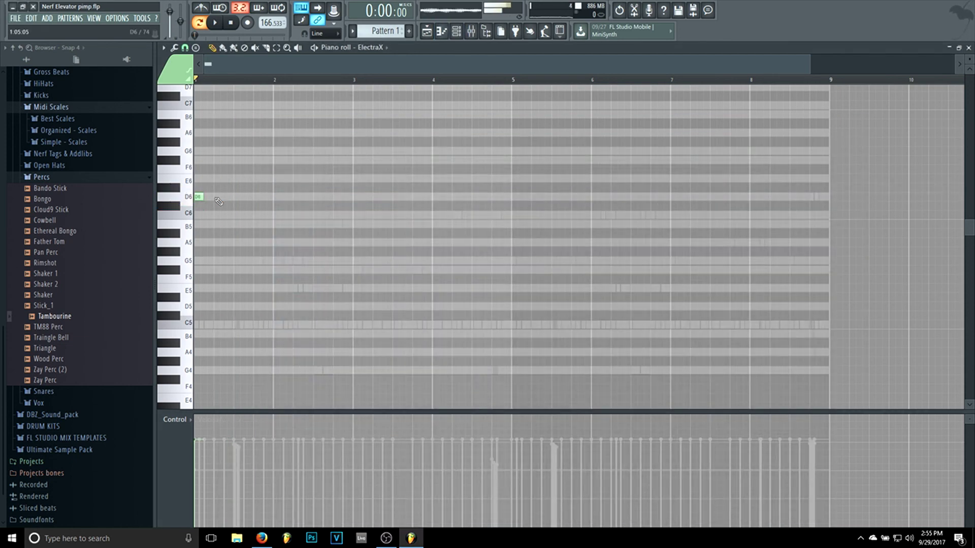
drag(203, 198, 354, 210)
click(231, 23)
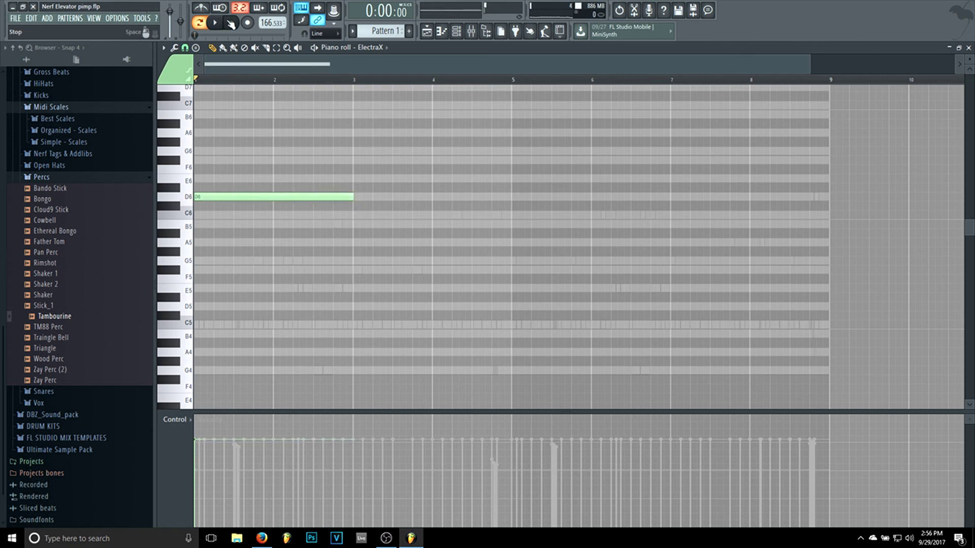
click(210, 242)
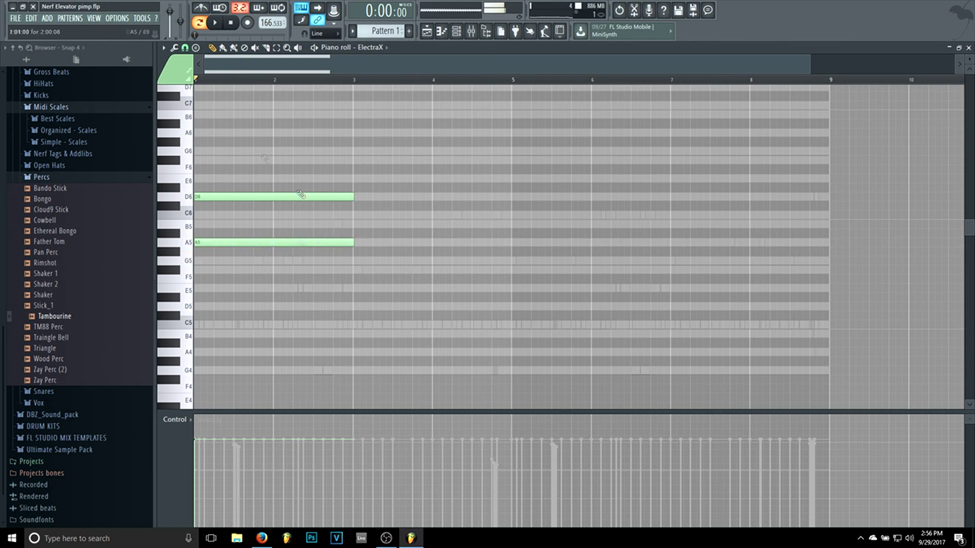
Play the pattern from the channel rack to hear the ElectraX notes with the drums, and return to the ElectraX piano roll.
click(471, 31)
click(456, 32)
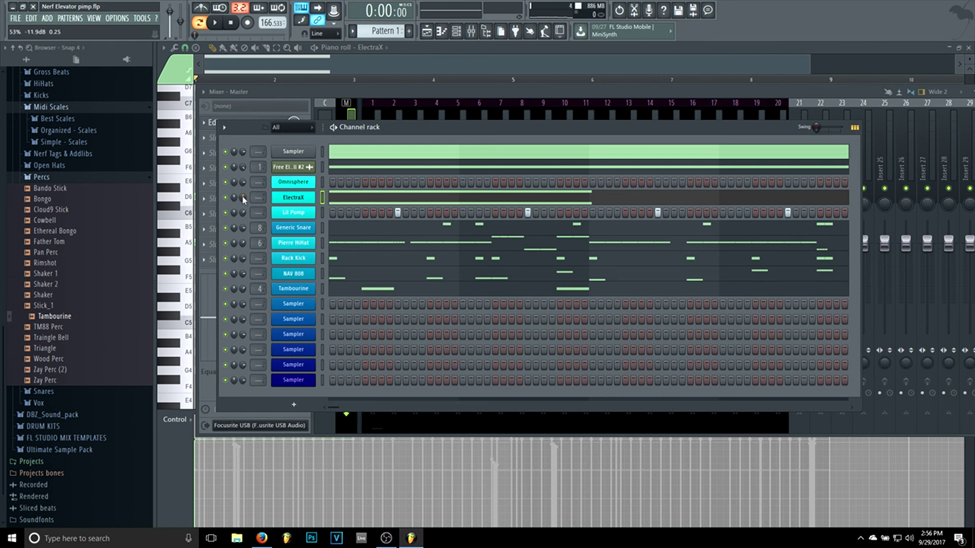
key(space)
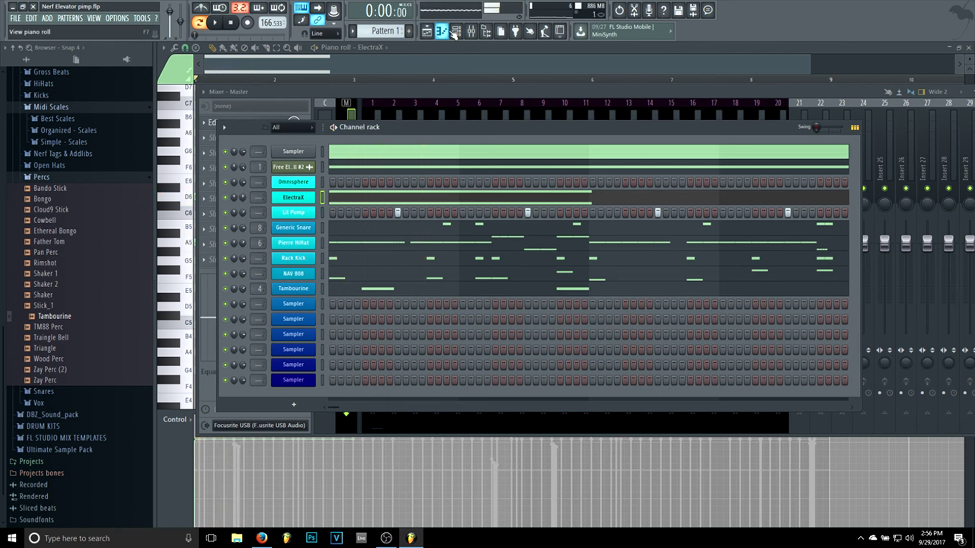
key(space)
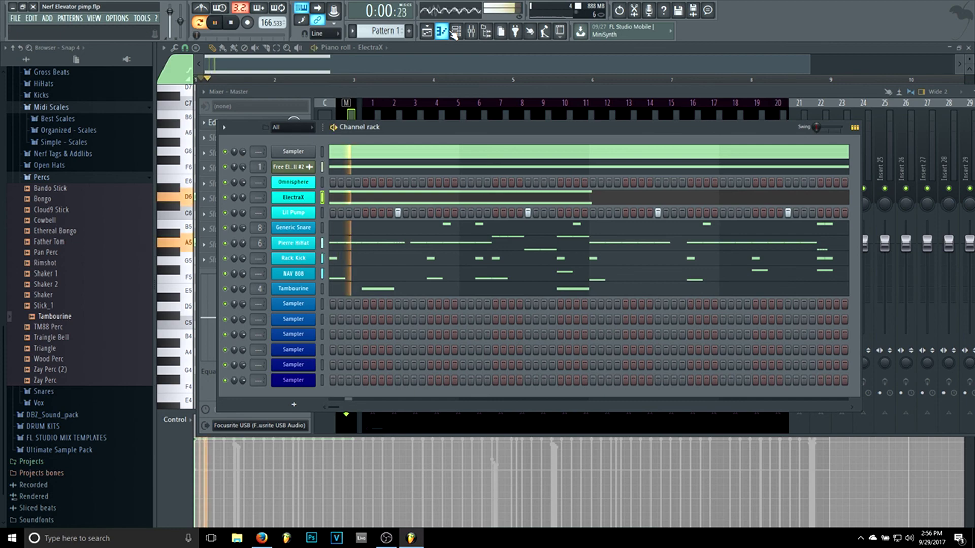
key(space)
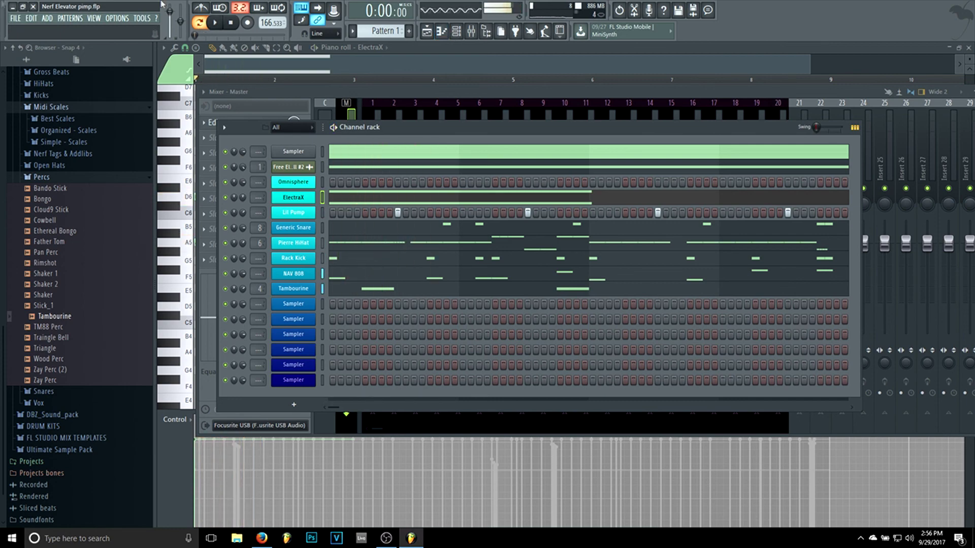
click(441, 198)
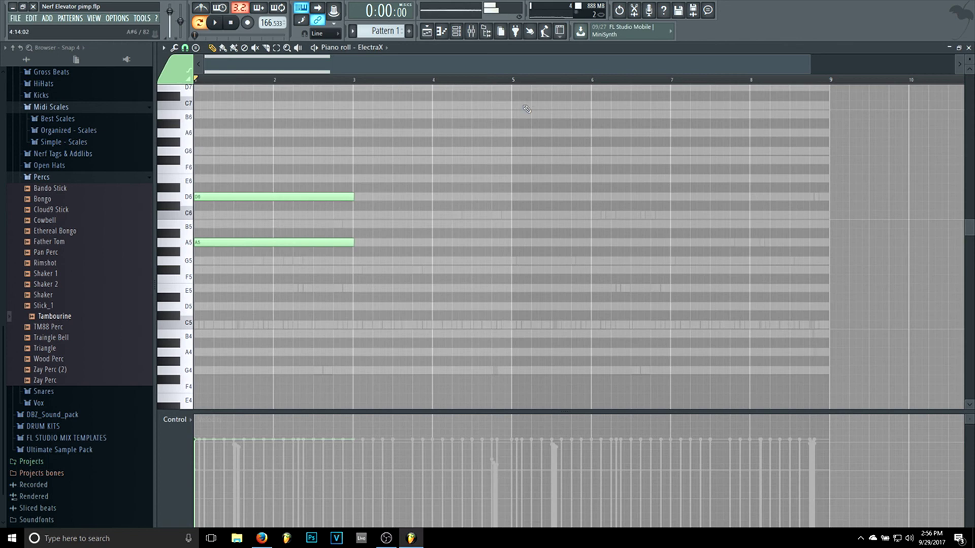
Shorten the D6 and A5 notes to about three quarters of a bar and listen to the pattern.
drag(333, 272, 249, 206)
key(space)
drag(808, 64, 530, 57)
key(space)
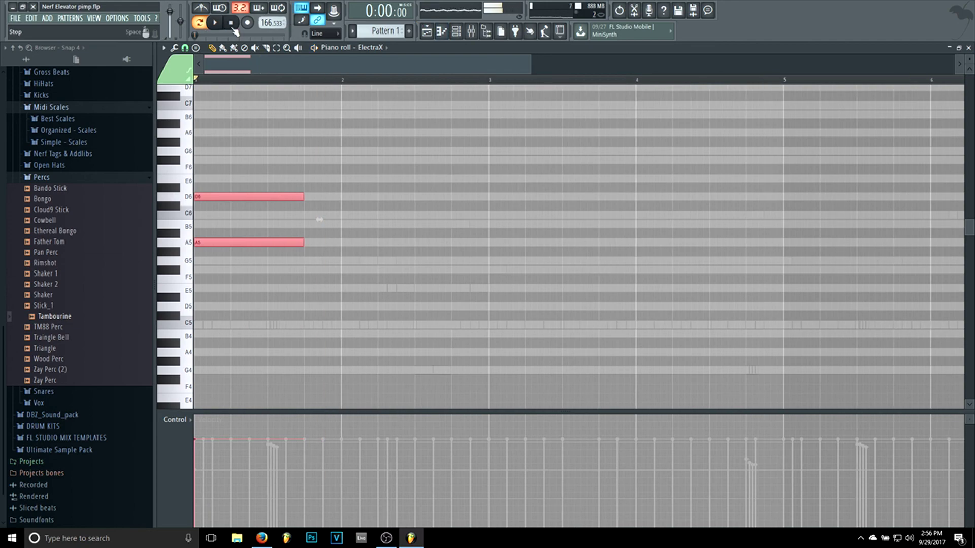
Route the ElectraX channel to mixer track 2 and load Fruity Parametric EQ 2 in its first effect slot.
click(471, 32)
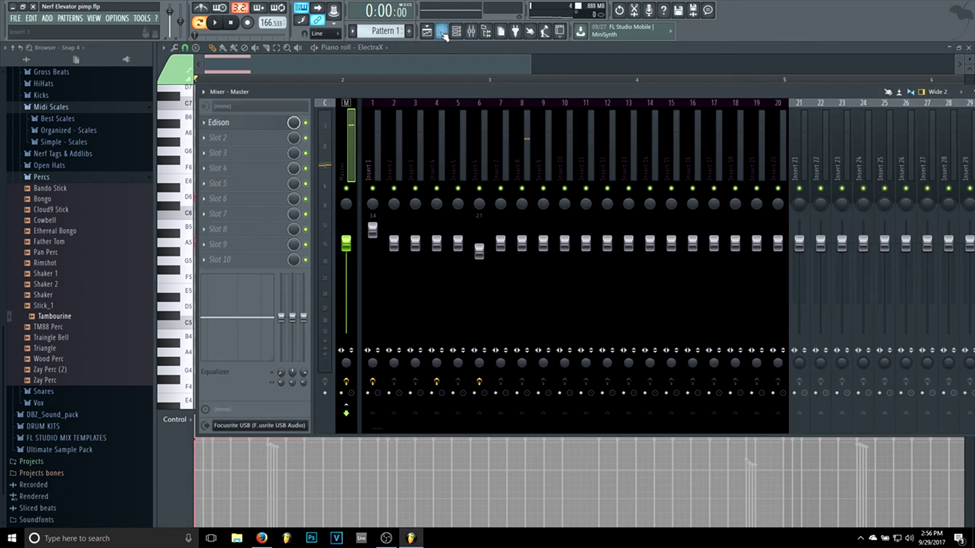
click(444, 34)
click(262, 194)
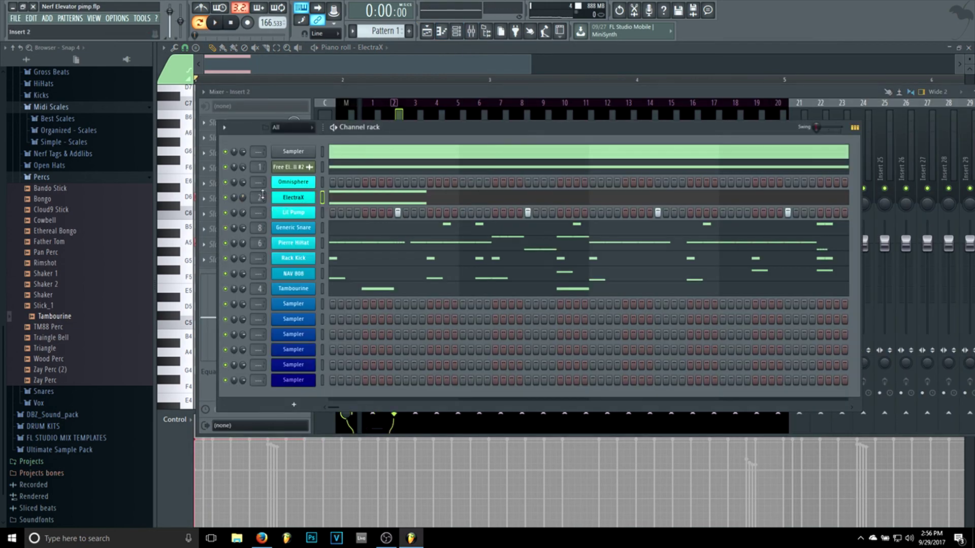
click(213, 130)
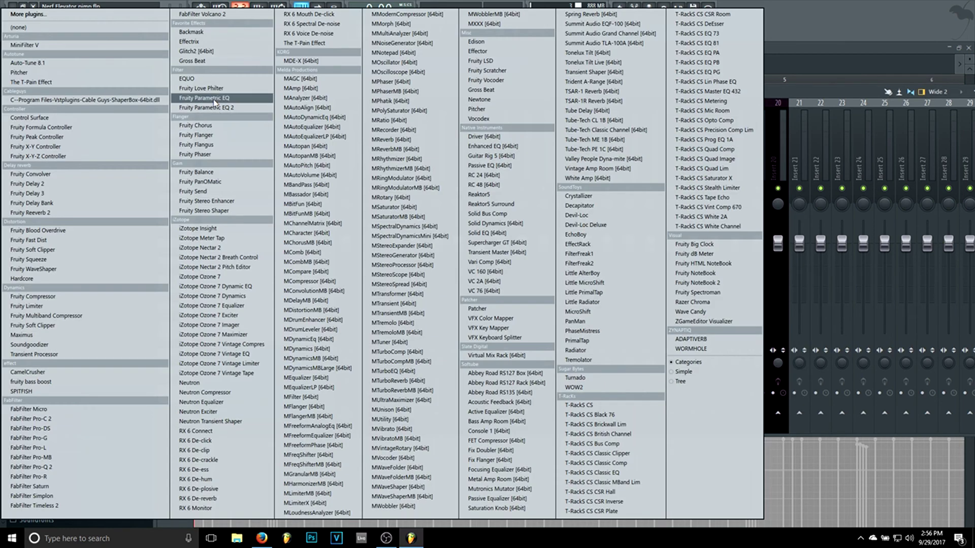
click(213, 108)
Try lowering several bands of the Parametric EQ 2, including the high band, while the pattern plays.
drag(424, 258, 367, 293)
key(space)
drag(288, 256, 376, 264)
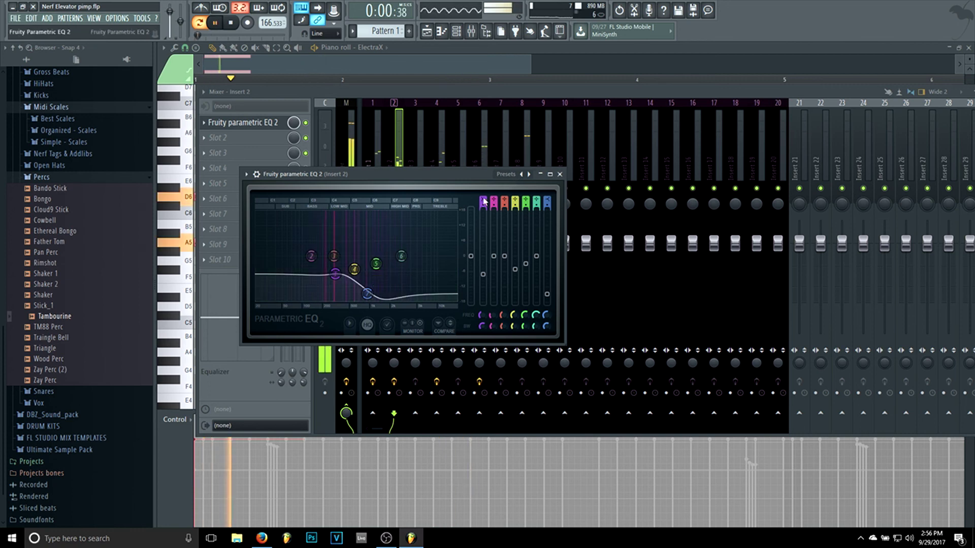
key(space)
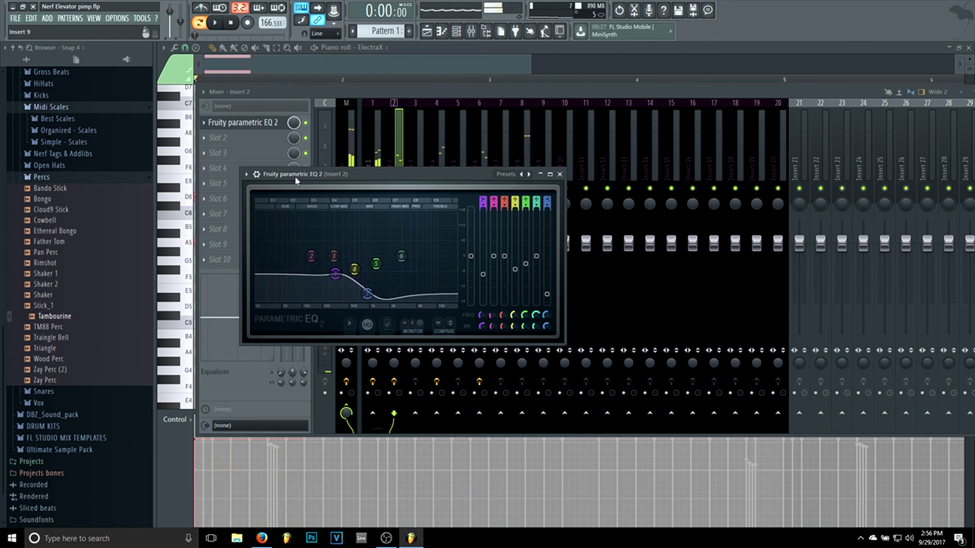
Load the 20Hz + 18kHz cut preset in Parametric EQ 2, move its high cut well down the spectrum, and listen.
click(529, 175)
click(528, 174)
click(529, 174)
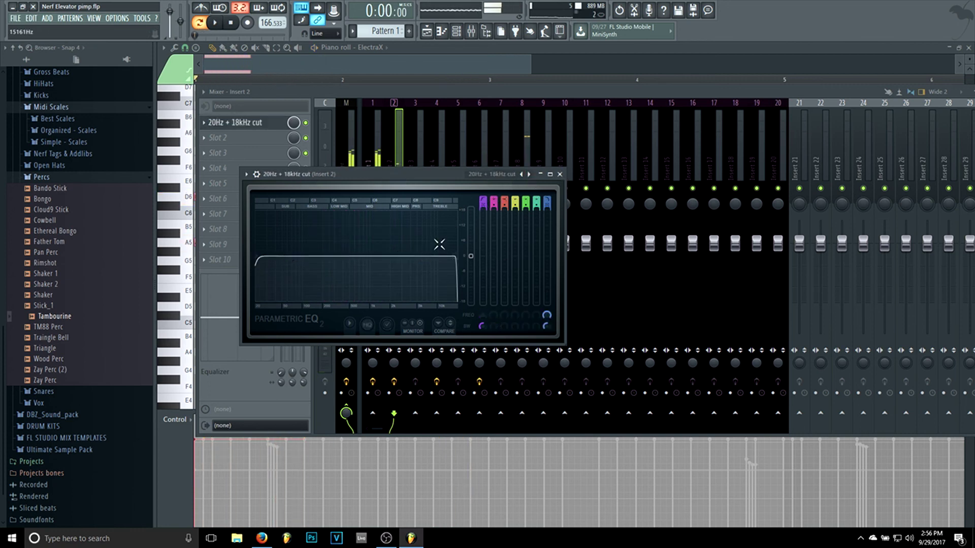
key(space)
key(space)
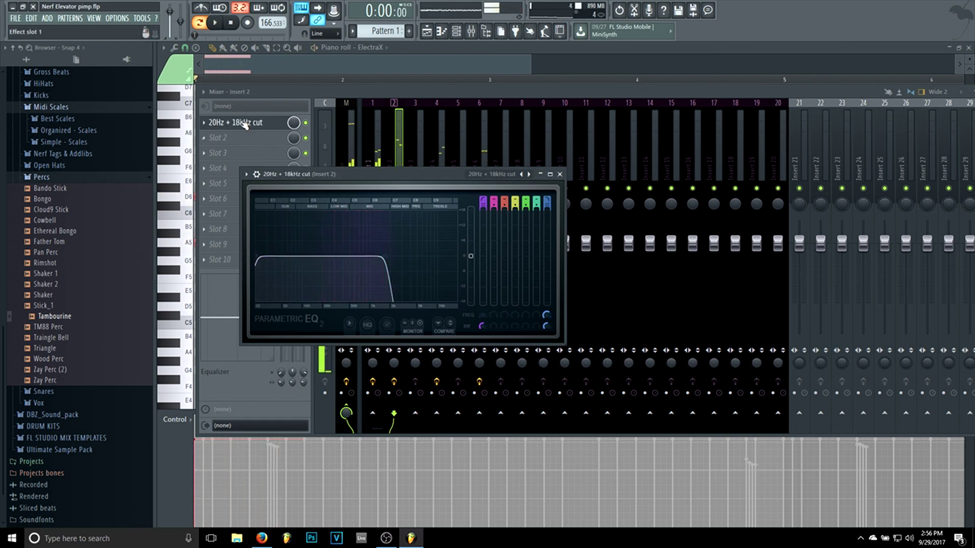
Audition the next patches in the ElectraX #Martianz - Euro bank and load Keys - KillMeh.
click(457, 31)
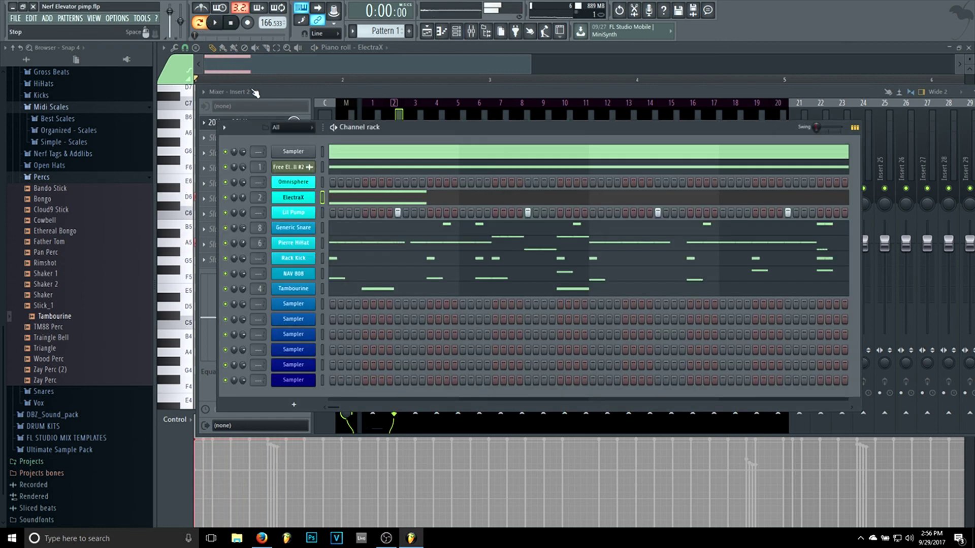
click(288, 197)
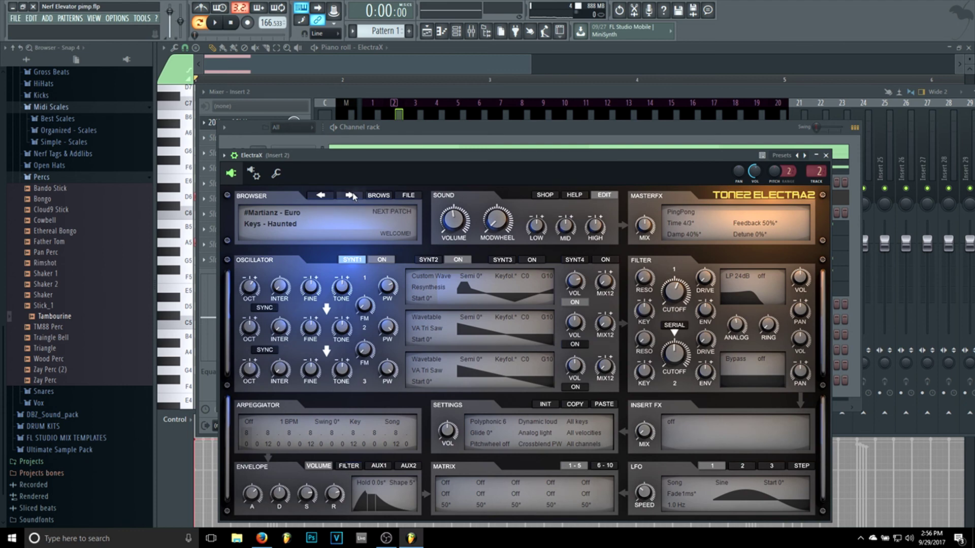
click(215, 22)
click(231, 24)
click(349, 195)
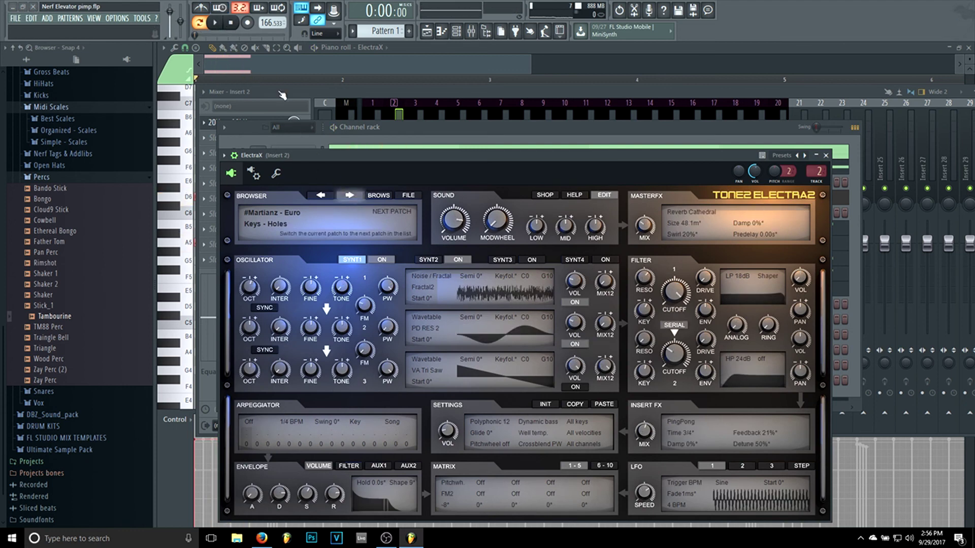
click(219, 22)
click(231, 23)
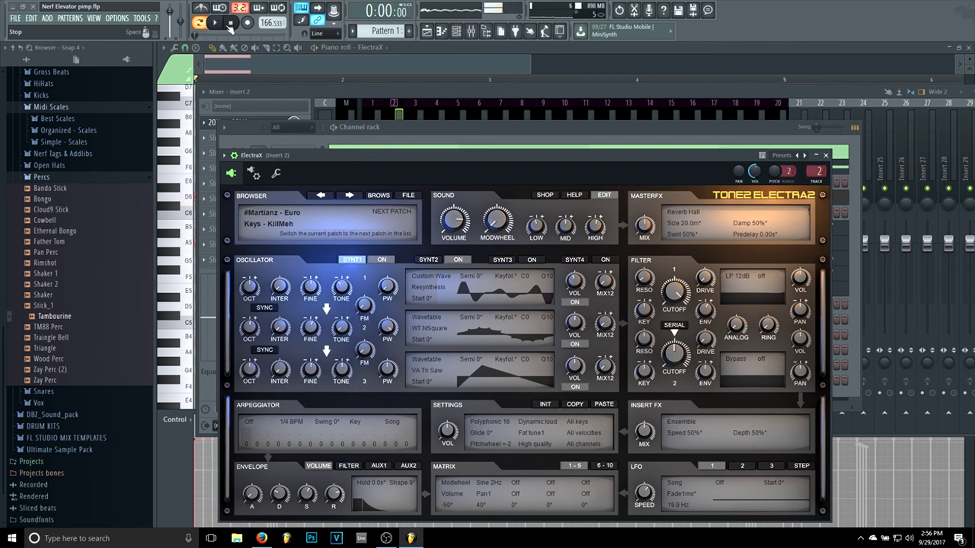
Open ElectraX in the piano roll, transpose both notes down an octave to D5 and A4, and listen.
click(423, 96)
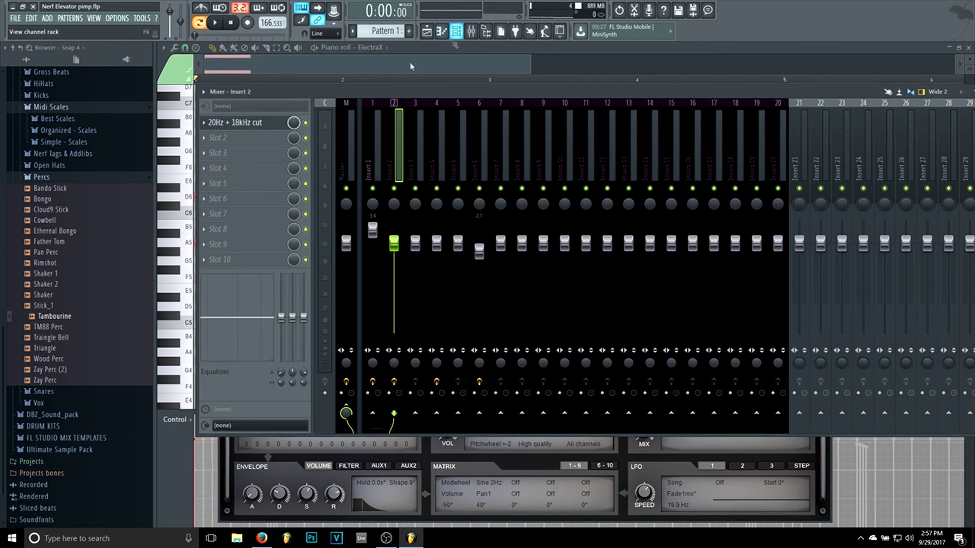
click(456, 31)
right_click(313, 198)
click(313, 198)
right_click(312, 198)
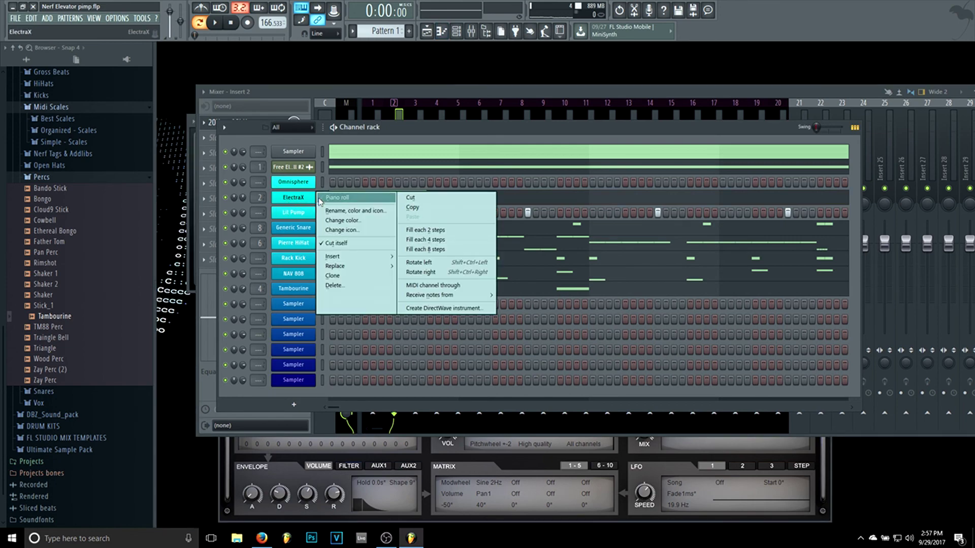
click(336, 197)
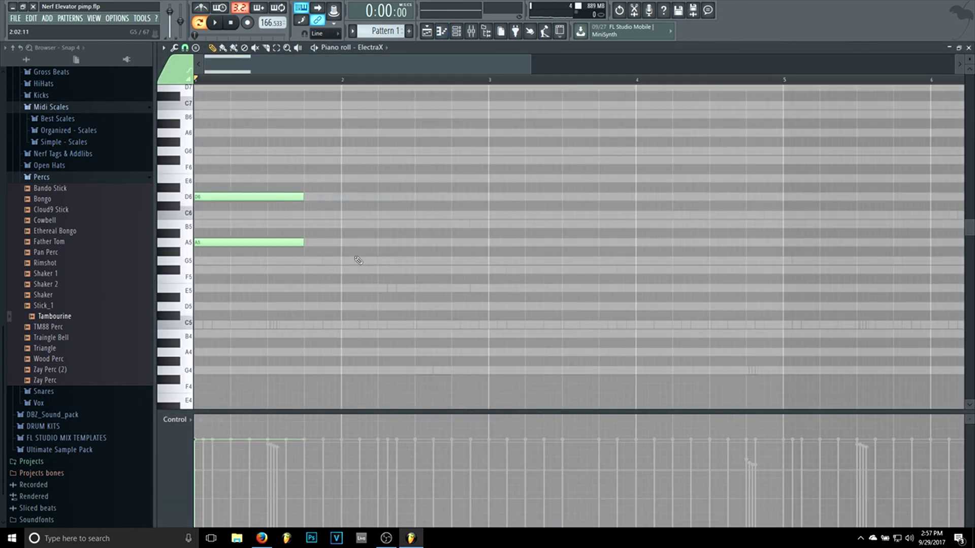
key(ctrl+Down)
key(space)
key(space)
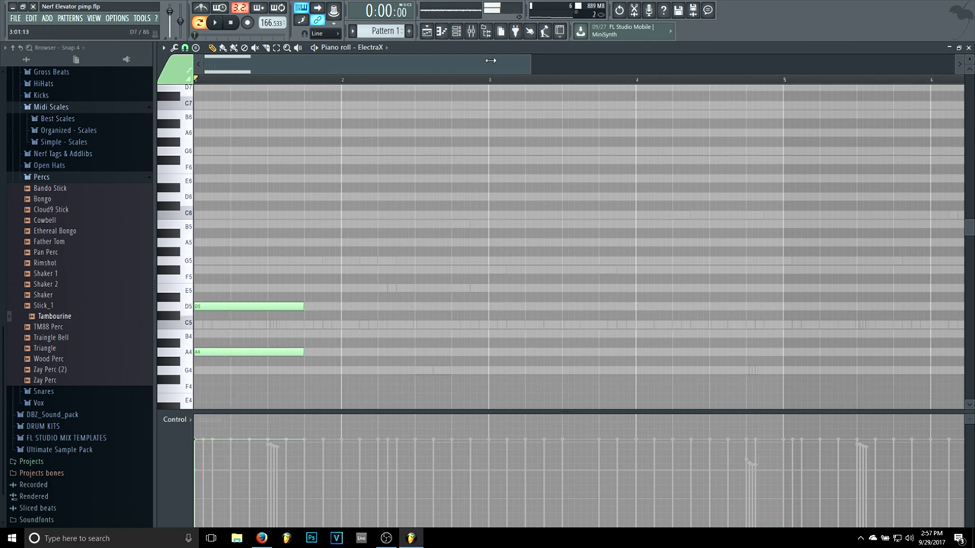
Delete the D5 and A4 notes from ElectraX, play the pattern without them, and return to the channel rack.
drag(529, 60, 470, 60)
right_click(308, 306)
right_click(293, 352)
click(216, 22)
click(230, 22)
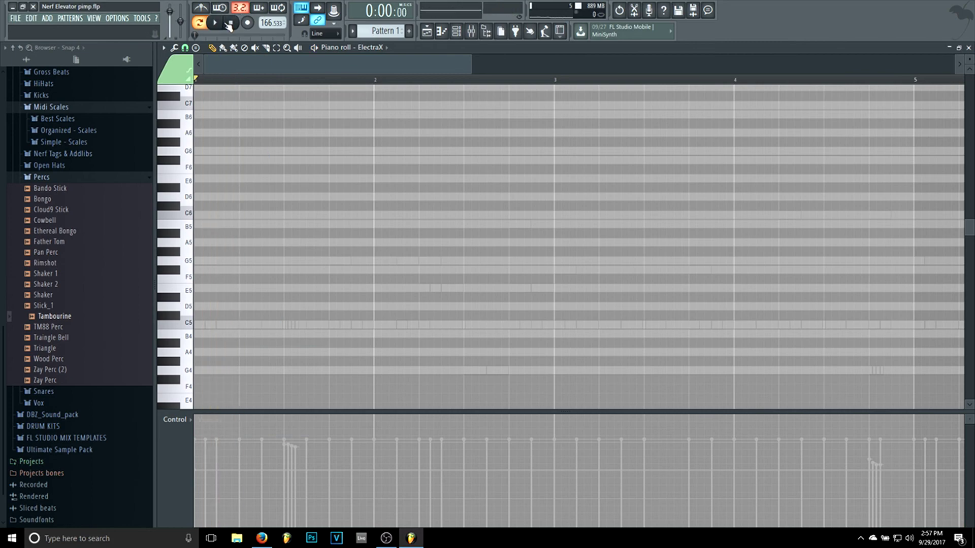
click(457, 31)
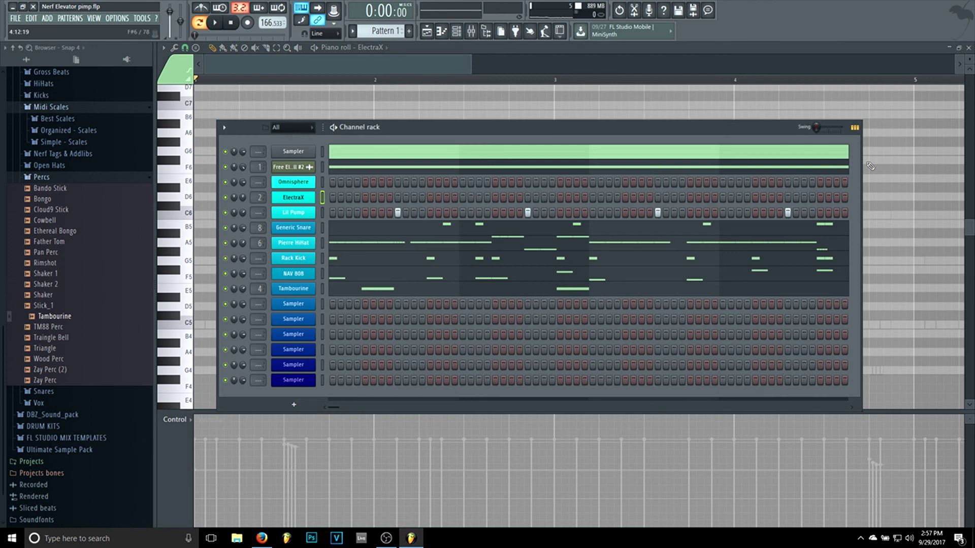
right_click(227, 167)
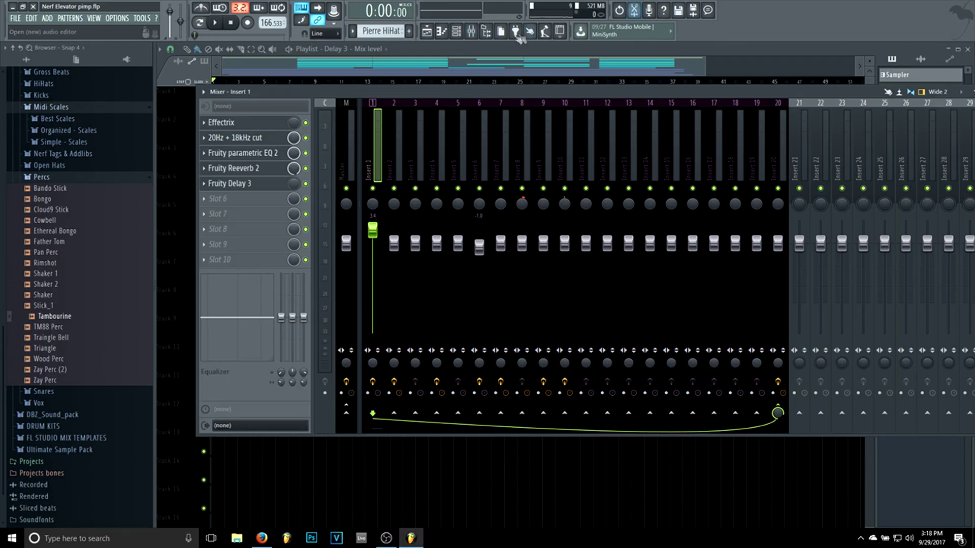
Review the full arrangement in the playlist and play its ending from about bar 48.
click(457, 37)
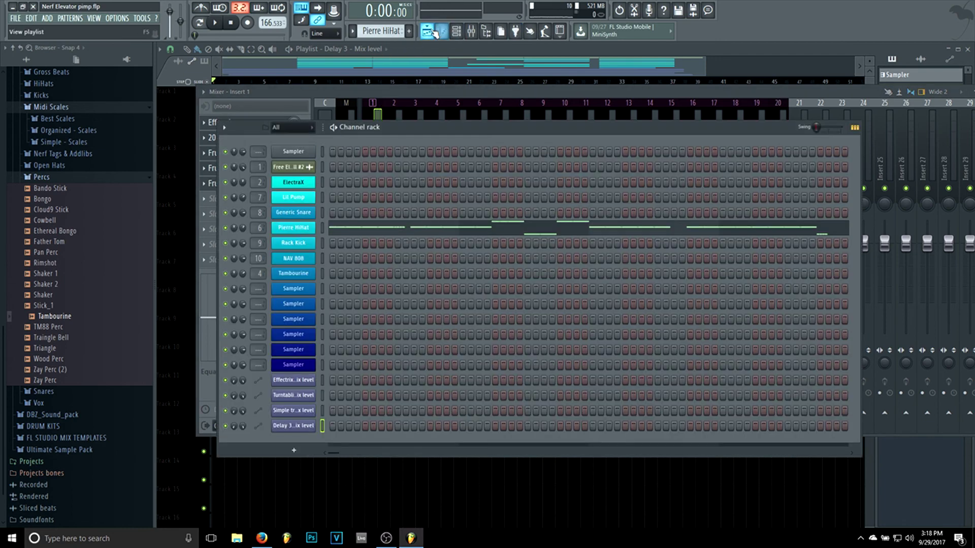
click(426, 31)
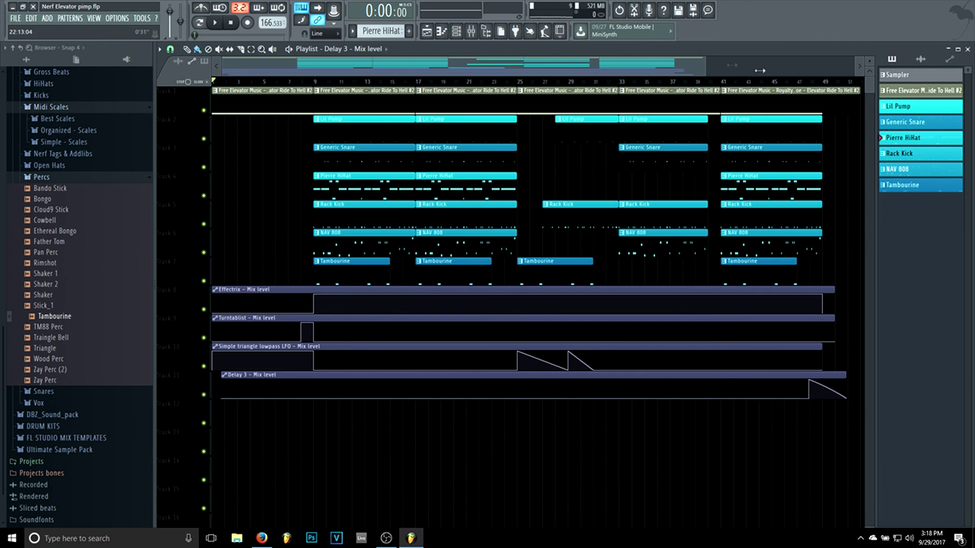
drag(732, 65, 763, 66)
click(748, 81)
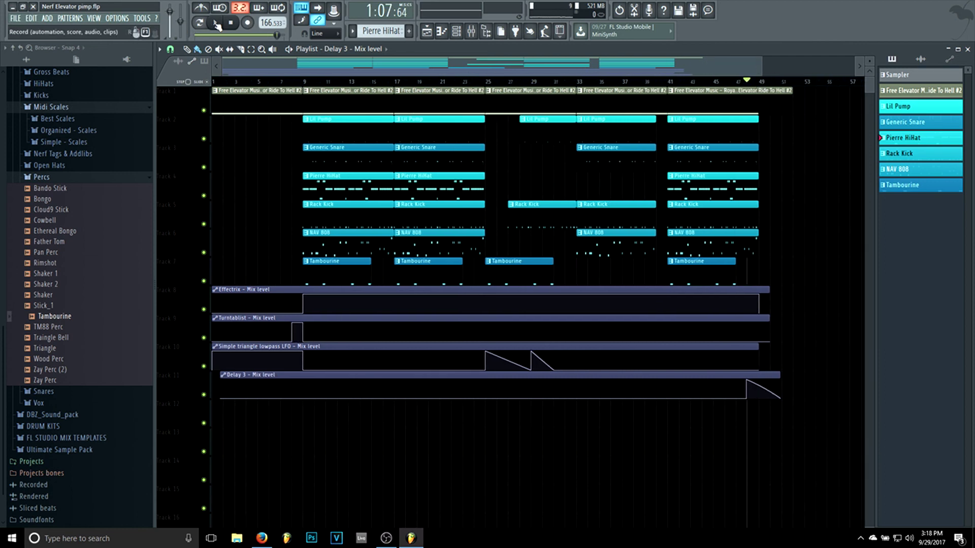
click(232, 23)
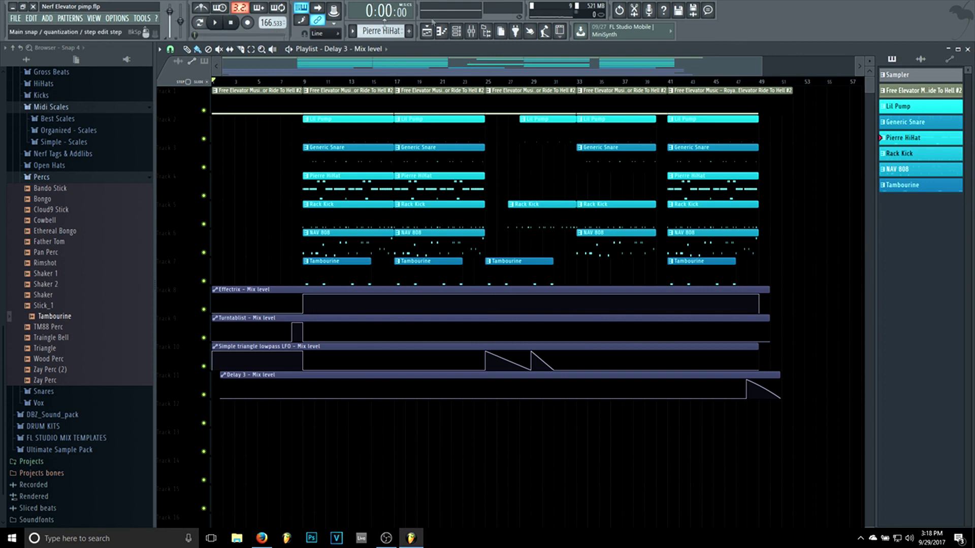
Examine the Fruity Delay 3, Effectrix and Fruity Reeverb 2 effects on mixer track 1, and return to the playlist.
click(456, 31)
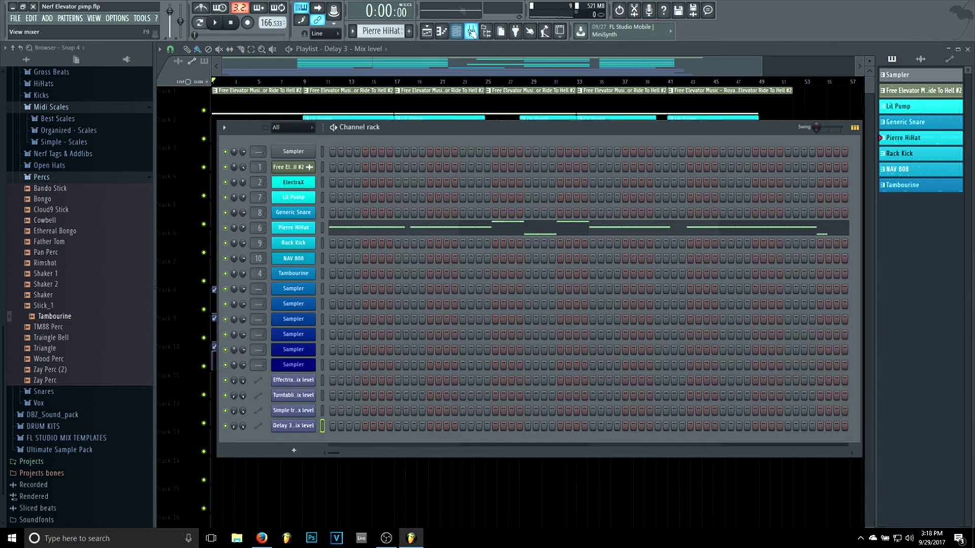
click(471, 31)
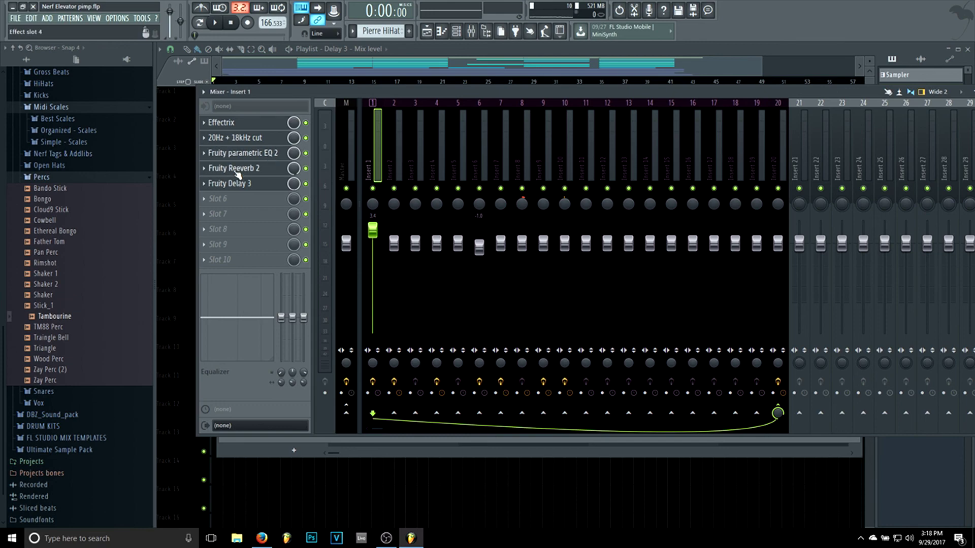
click(230, 182)
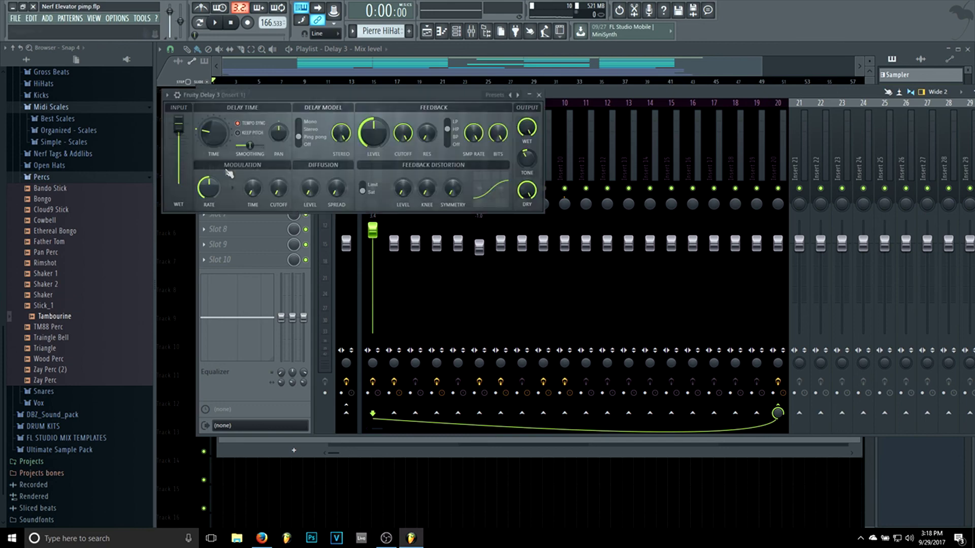
click(539, 95)
click(224, 123)
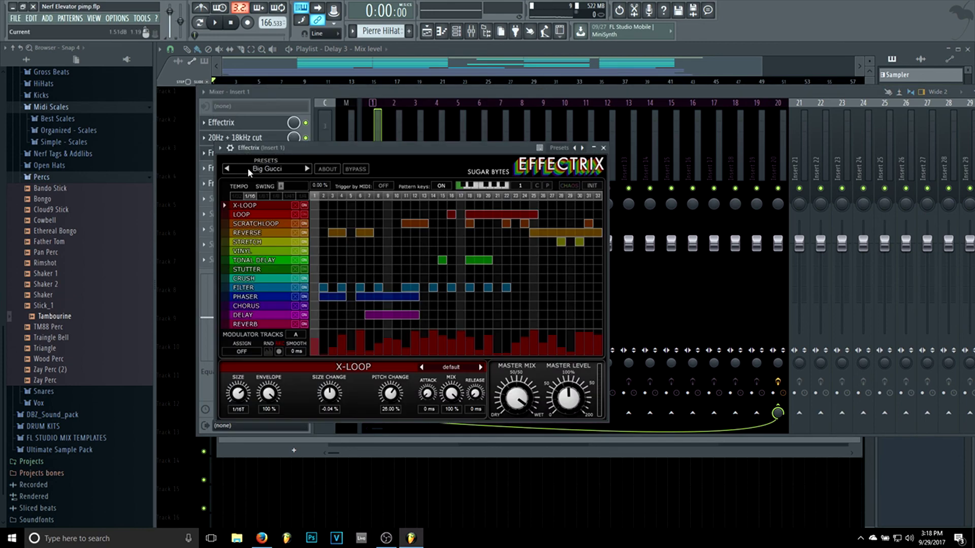
click(329, 93)
click(236, 169)
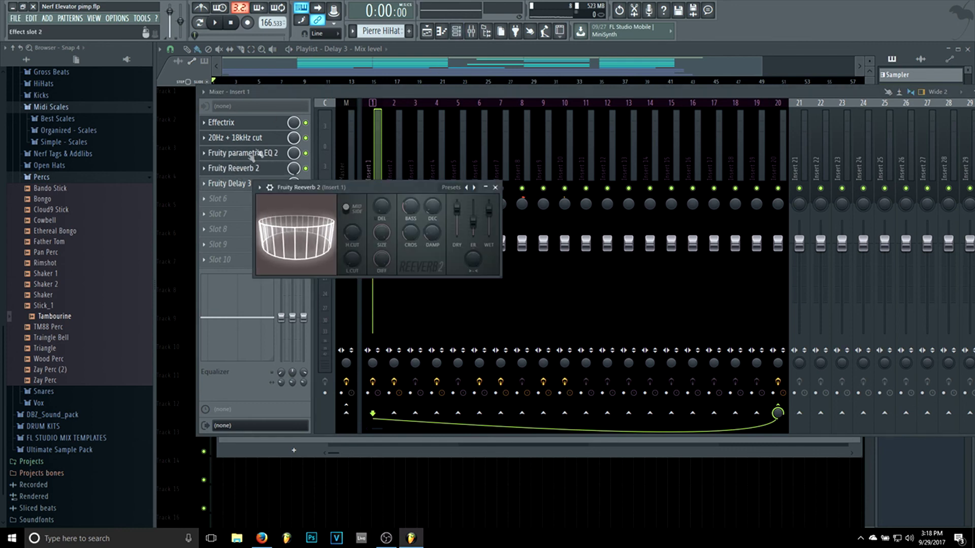
click(220, 186)
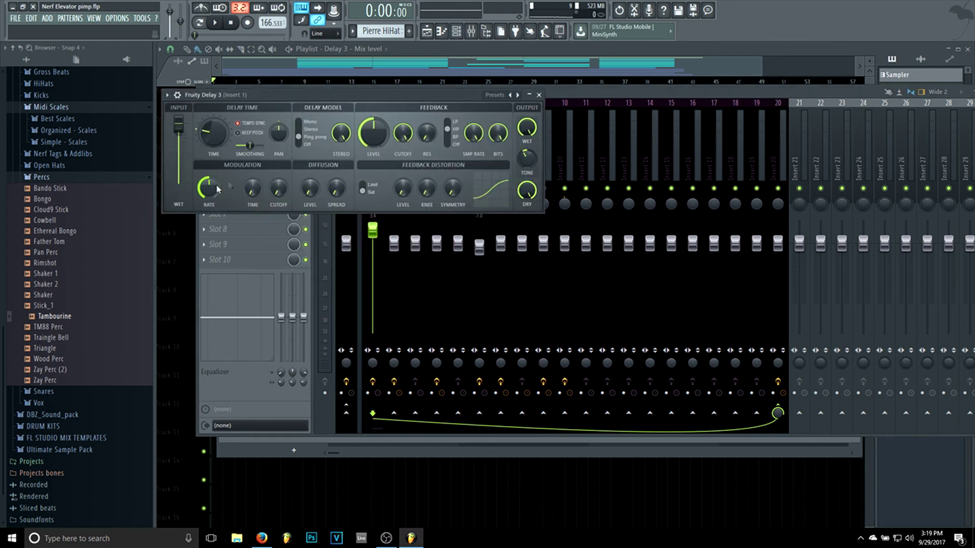
click(347, 63)
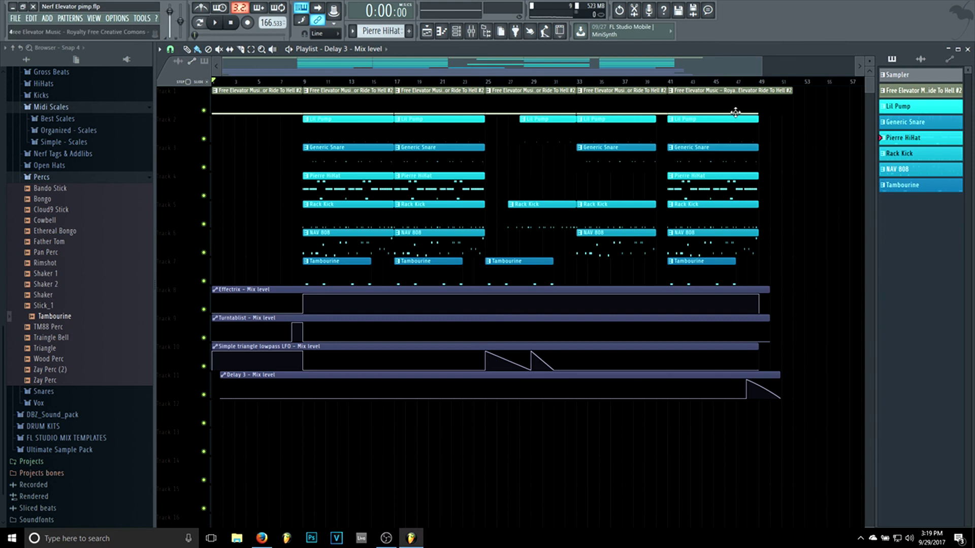
Examine the Turntablist effect on mixer track 20, and return to the playlist.
click(471, 31)
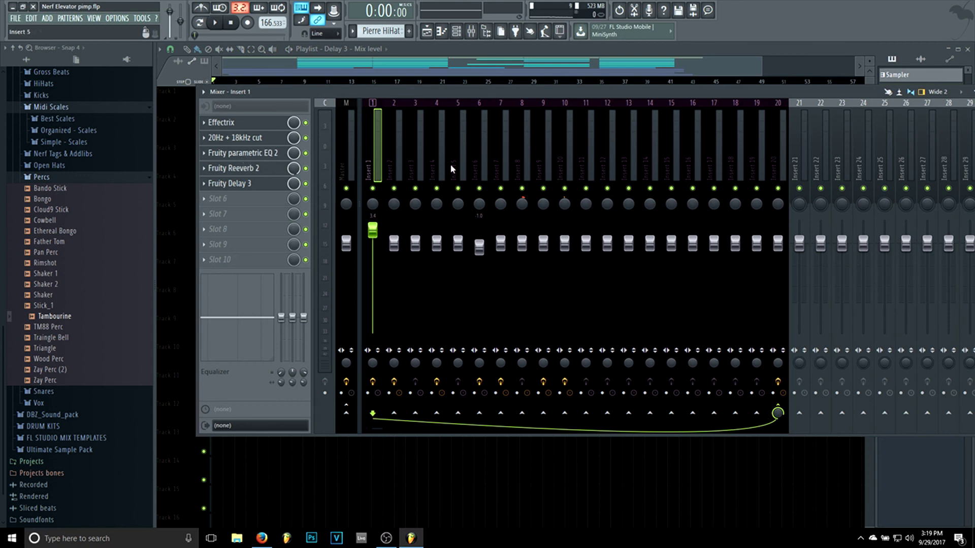
right_click(774, 163)
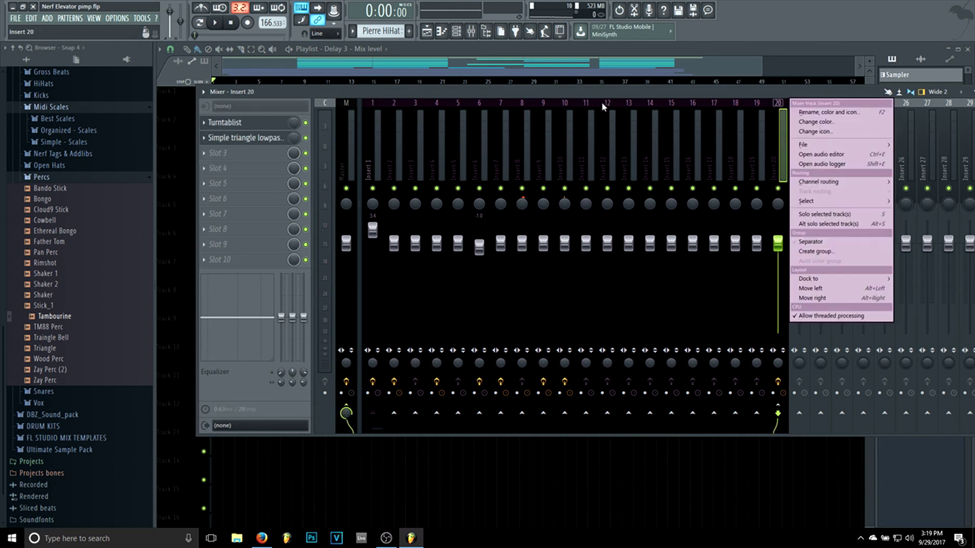
click(644, 99)
mouse_move(799, 153)
mouse_down()
mouse_move(776, 154)
mouse_move(782, 160)
mouse_up()
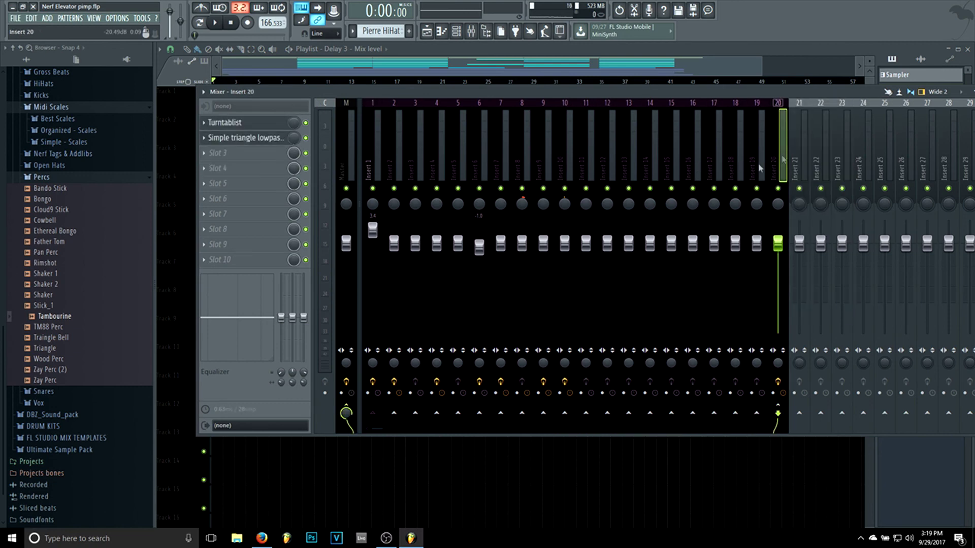
click(235, 123)
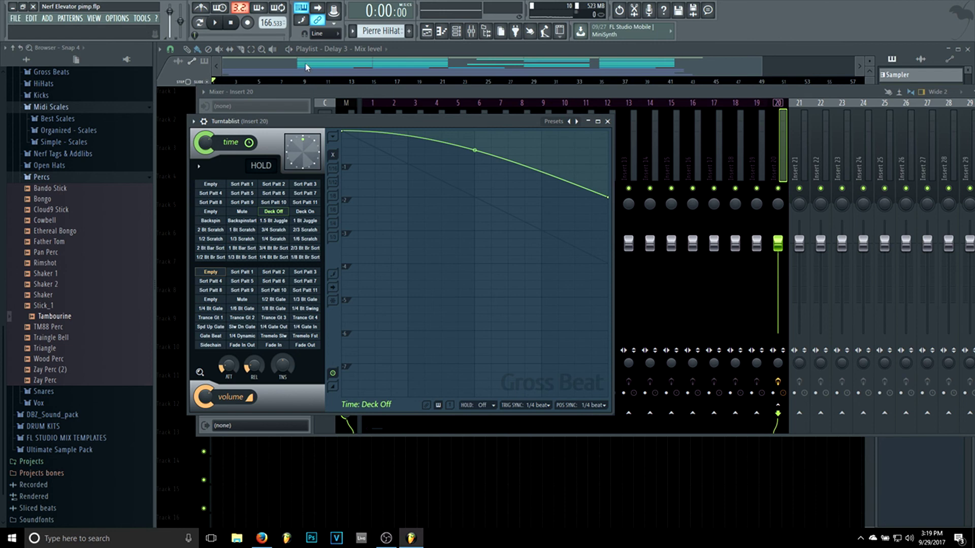
click(376, 63)
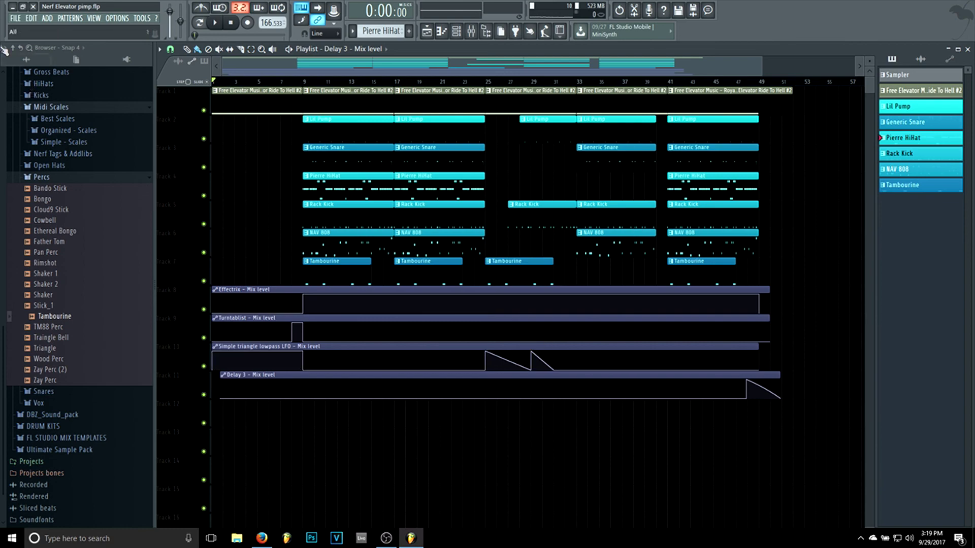
Delete the second elevator music clip, starting at bar 9, from the playlist's first track, and show the channel rack.
click(476, 34)
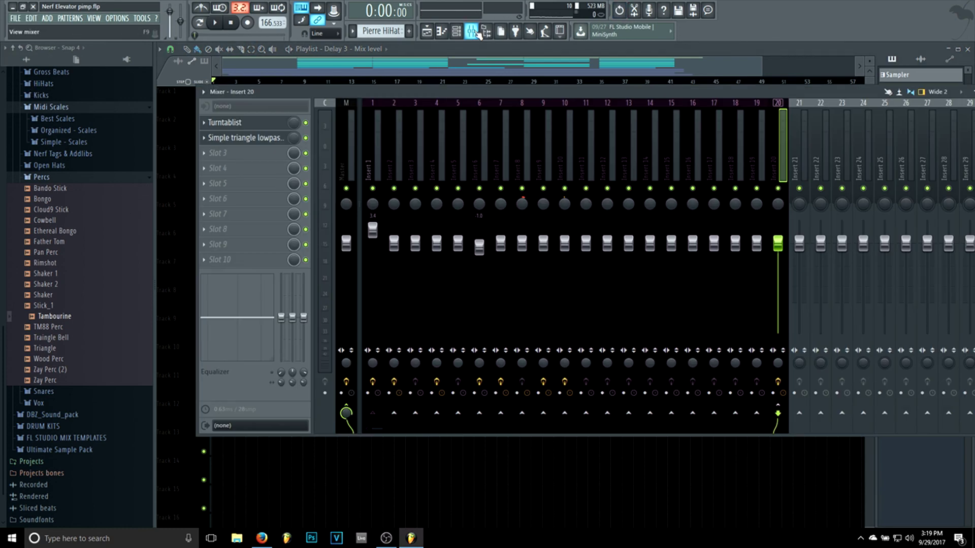
drag(357, 96, 376, 132)
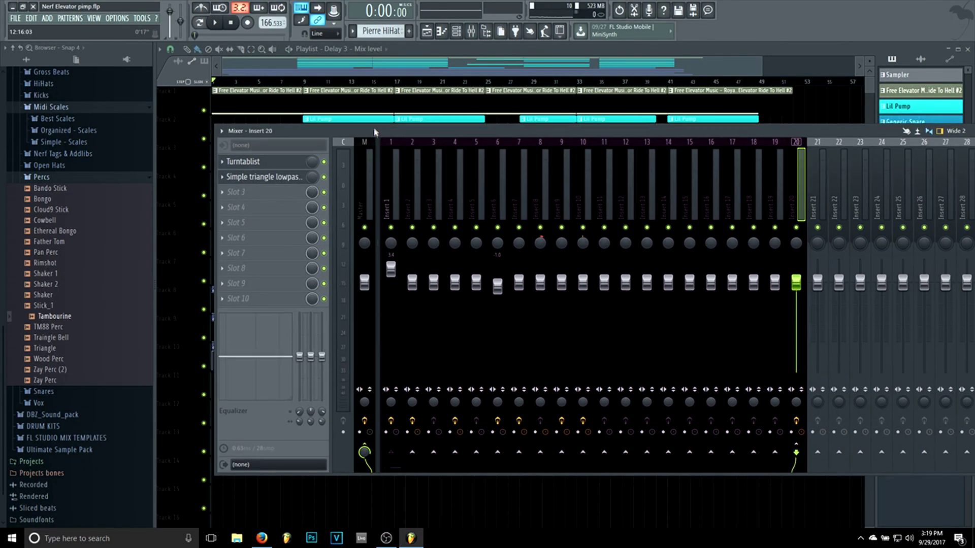
right_click(356, 104)
key(F9)
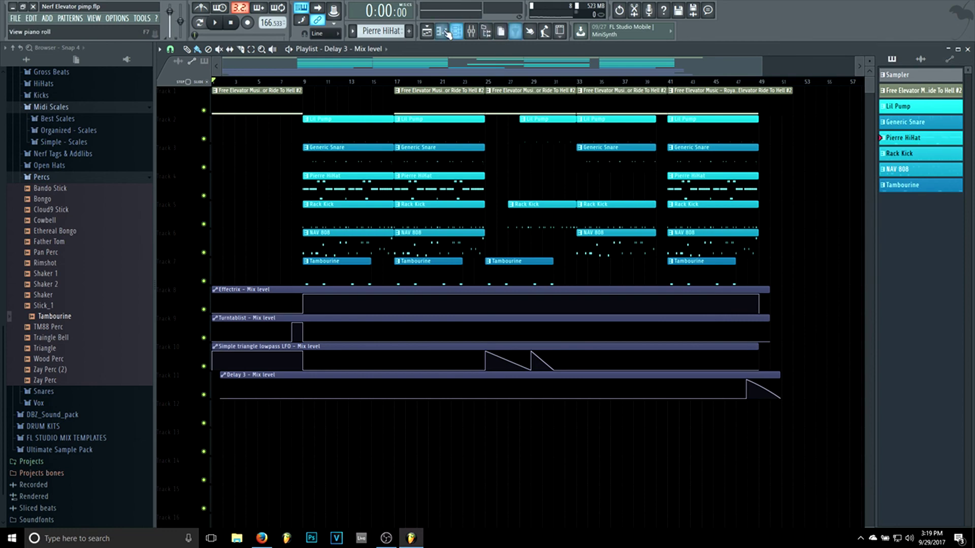
click(456, 31)
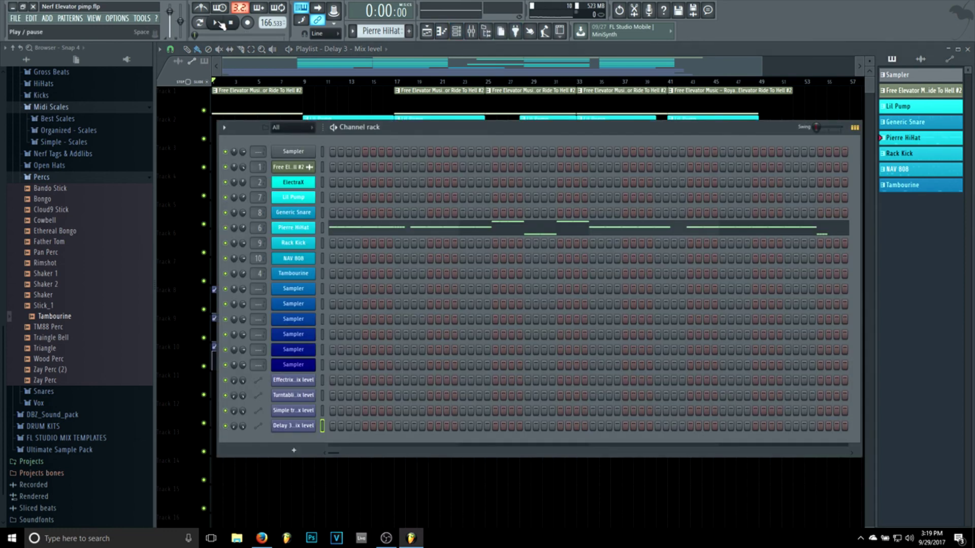